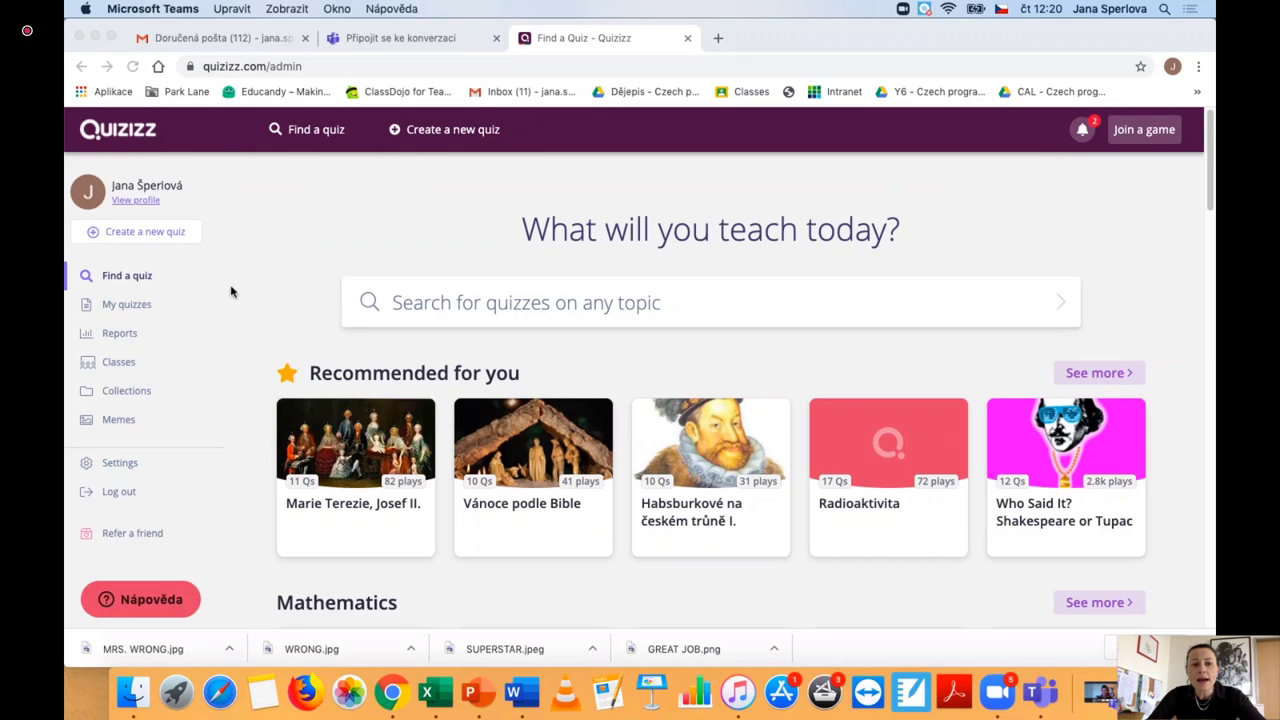
Step: Browse the recommended quizzes and the Mathematics and English and Language Arts quizzes on the start page
{"action": "scroll", "coordinate": [478, 295], "scroll_direction": "down", "scroll_amount": 2}
{"action": "scroll", "coordinate": [480, 297], "scroll_direction": "down", "scroll_amount": 4}
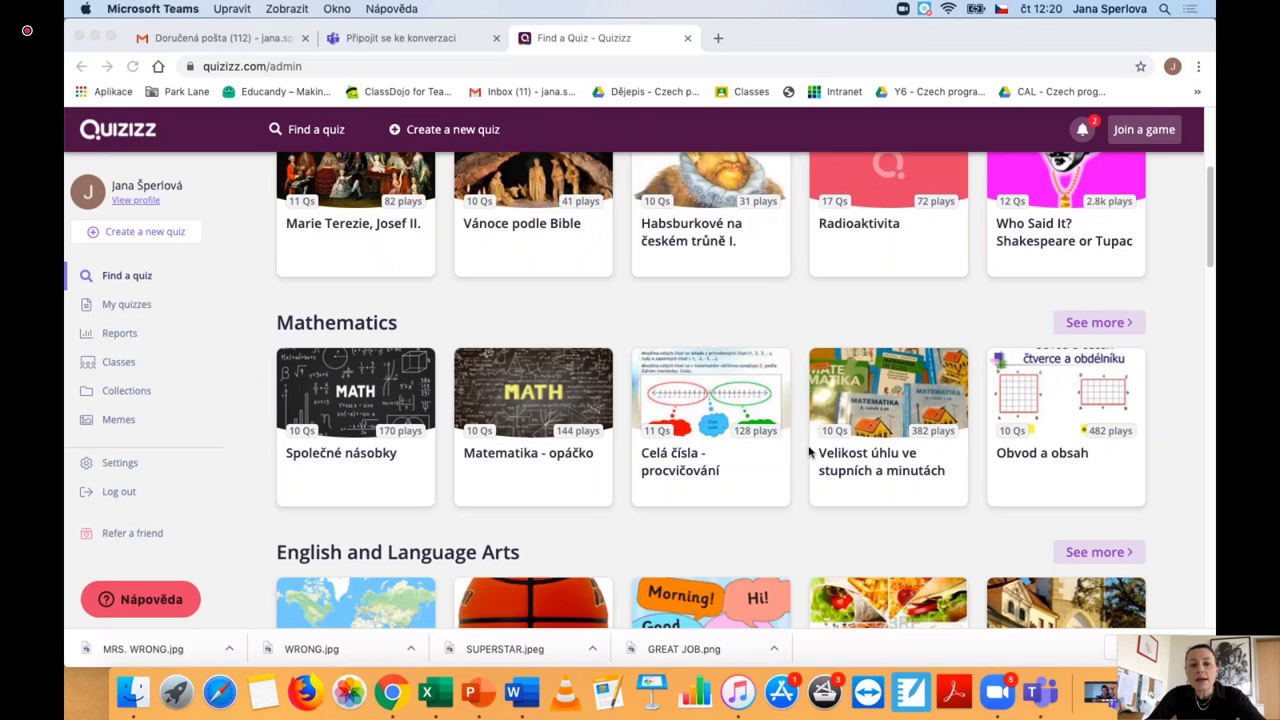
{"action": "scroll", "coordinate": [812, 443], "scroll_direction": "down", "scroll_amount": 5}
{"action": "scroll", "coordinate": [825, 441], "scroll_direction": "up", "scroll_amount": 6}
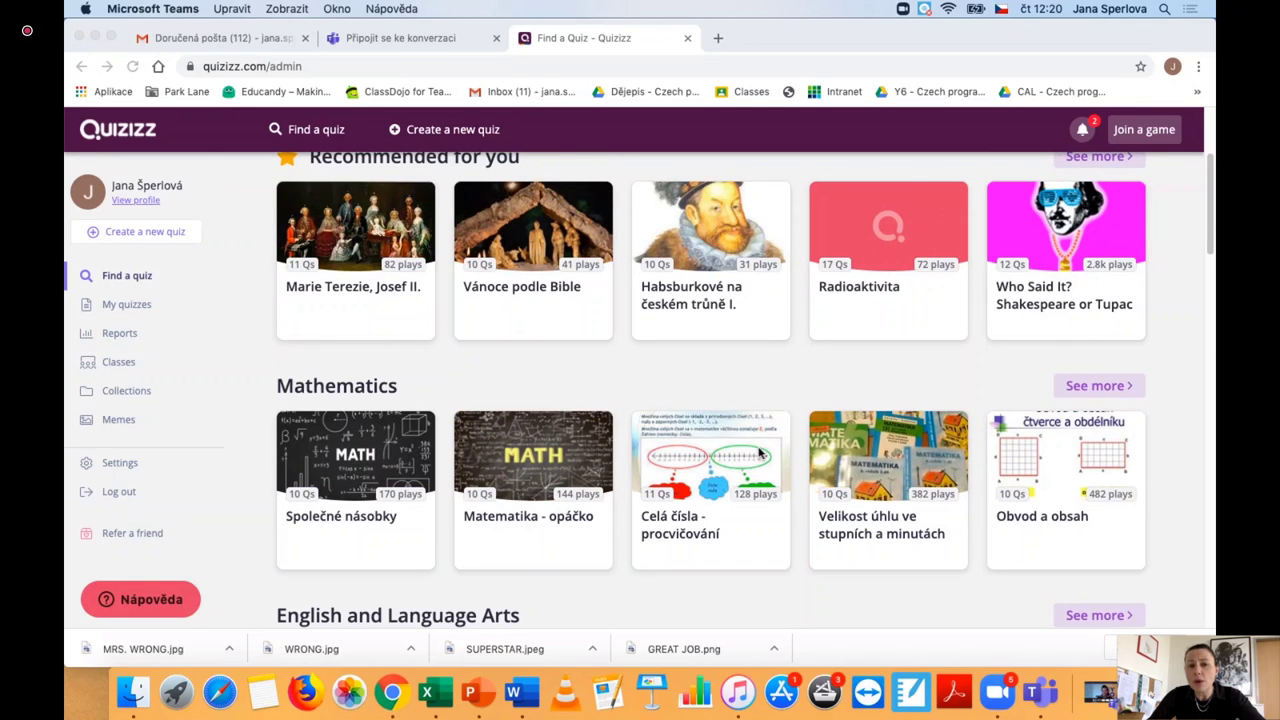
{"action": "scroll", "coordinate": [300, 418], "scroll_direction": "up", "scroll_amount": 3}
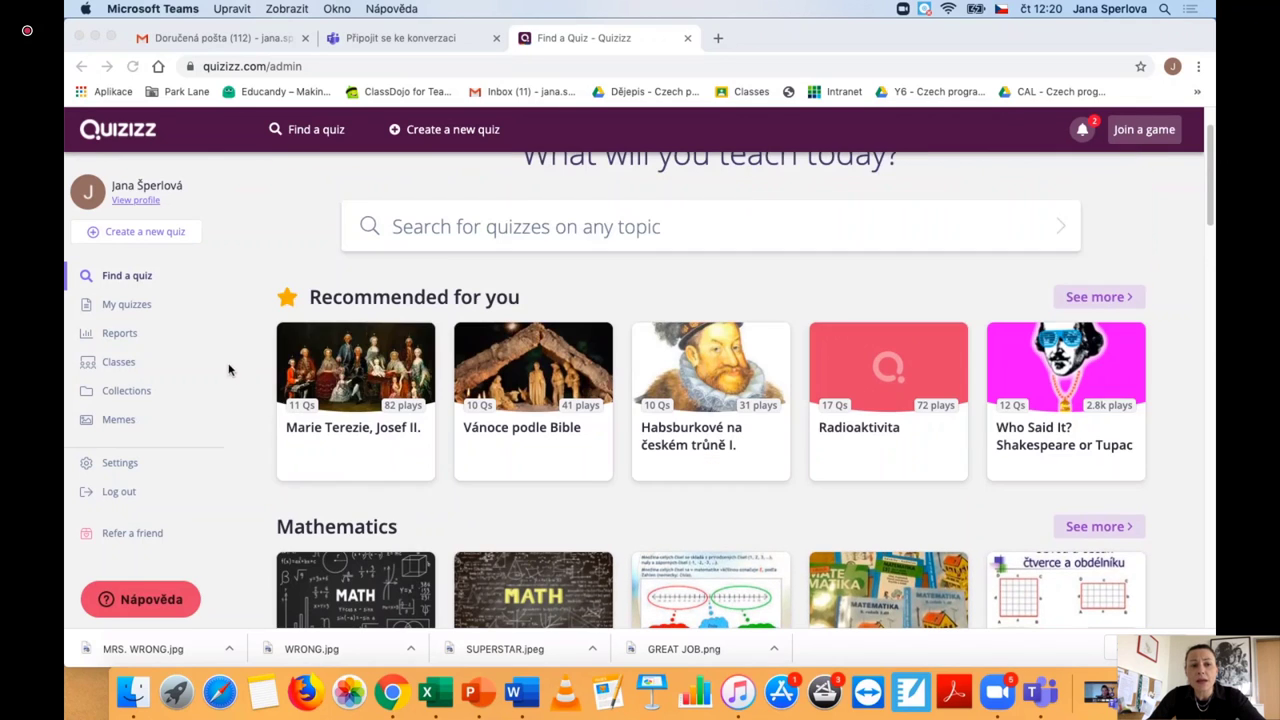
Step: Search the quiz library for "pády" and preview the questions of the čeština deváťáci quiz
{"action": "left_click", "coordinate": [133, 280]}
{"action": "left_click", "coordinate": [480, 220]}
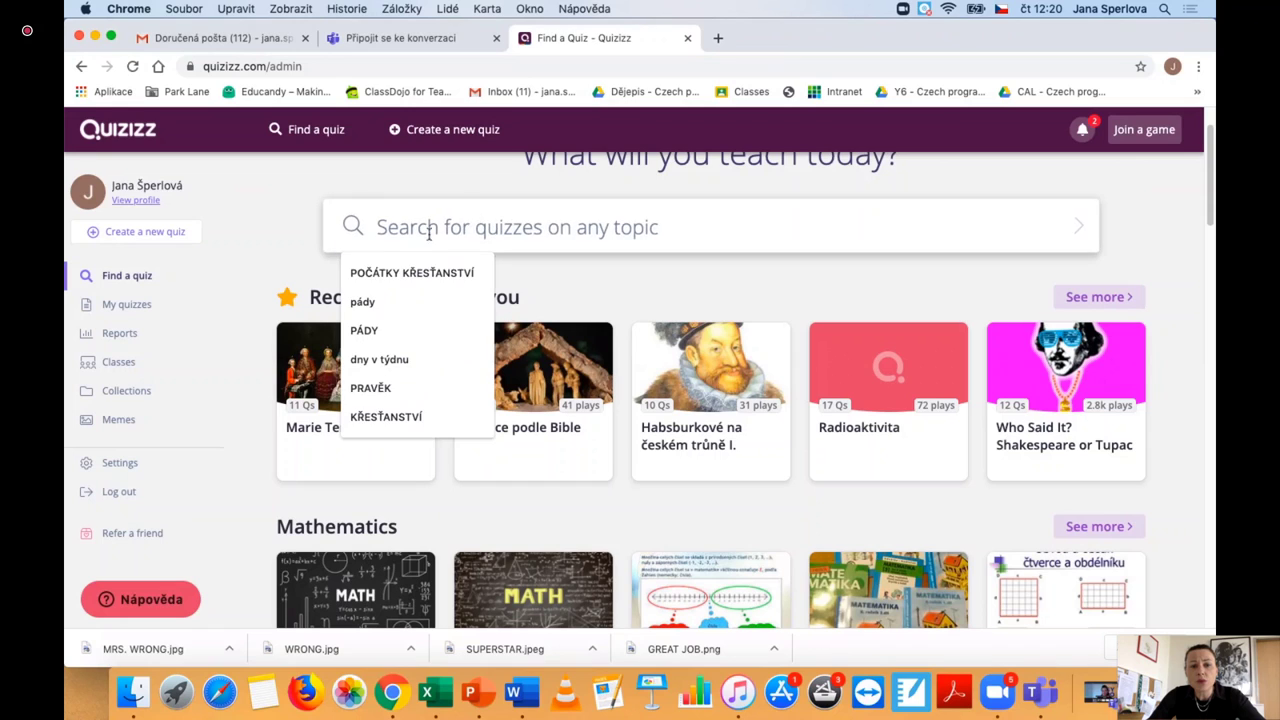
{"action": "left_click", "coordinate": [394, 307]}
{"action": "left_click", "coordinate": [1080, 226]}
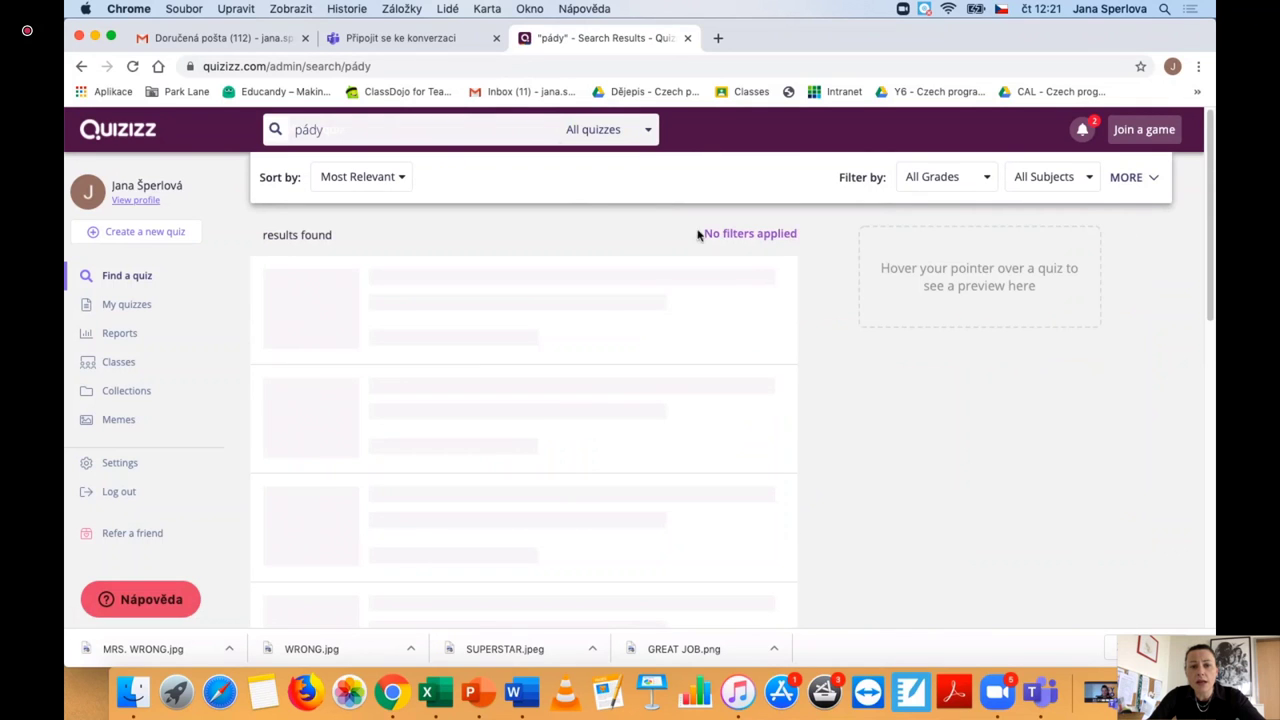
{"action": "mouse_move", "coordinate": [587, 351]}
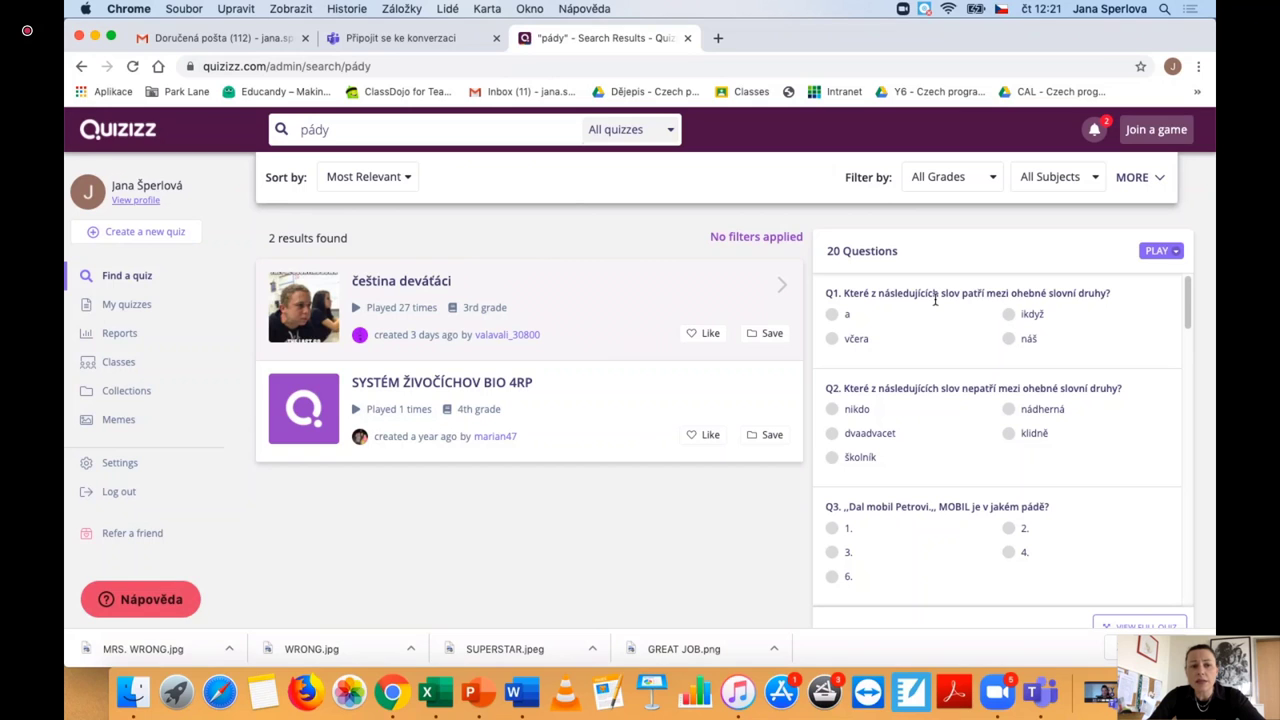
Step: Look through the list of the account's own quizzes
{"action": "left_click", "coordinate": [130, 308]}
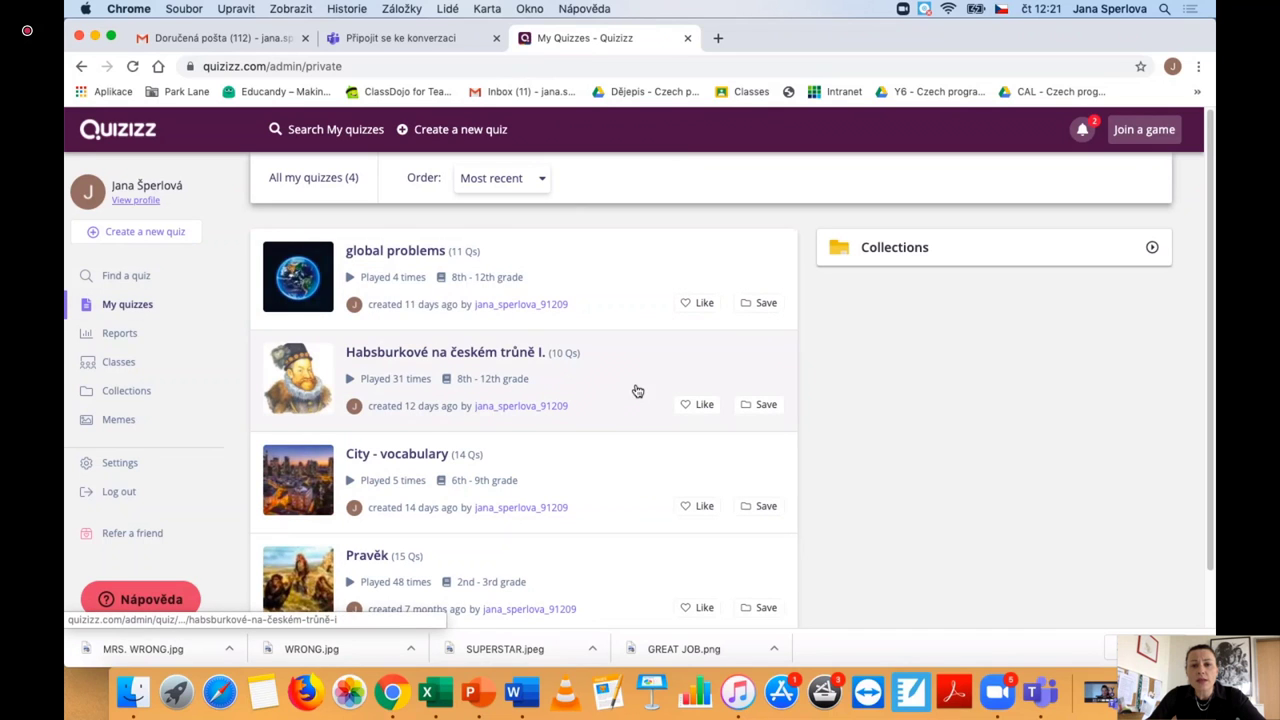
{"action": "scroll", "coordinate": [568, 332], "scroll_direction": "down", "scroll_amount": 1}
{"action": "scroll", "coordinate": [590, 322], "scroll_direction": "up", "scroll_amount": 1}
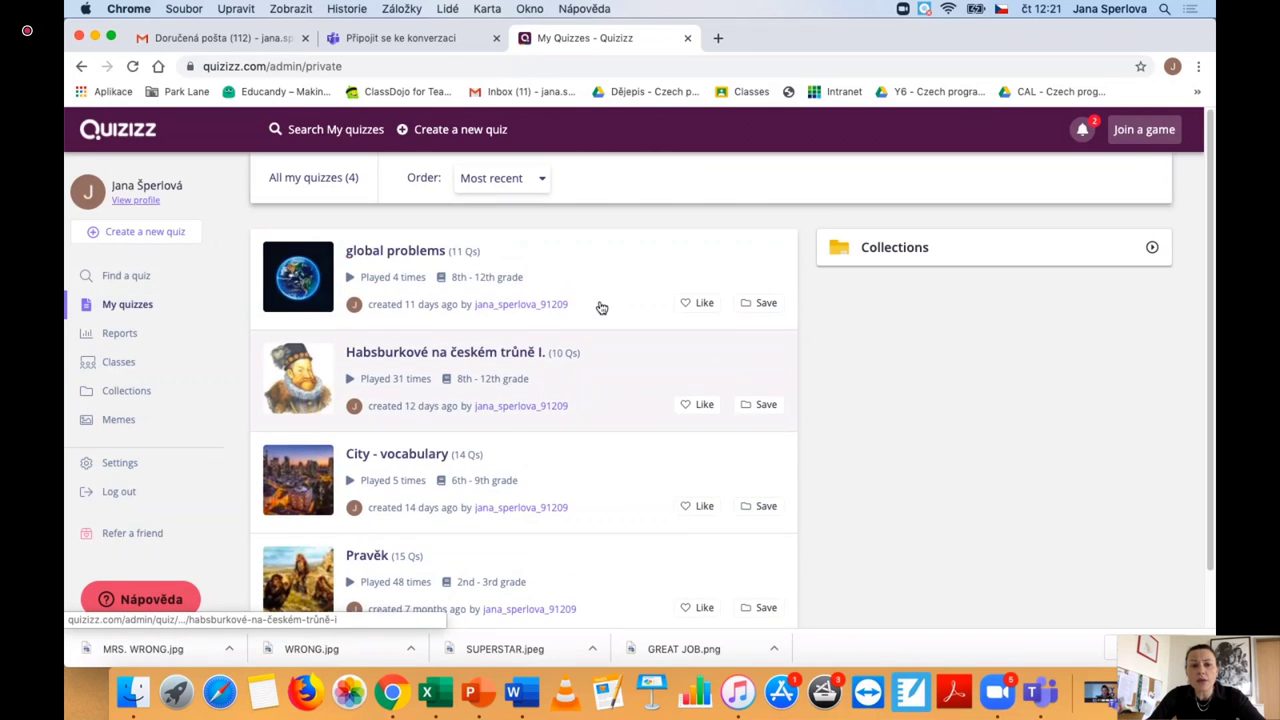
Step: Open the live report for the Habsburkové na českém trůně I. quiz and review all players' results
{"action": "left_click", "coordinate": [120, 335]}
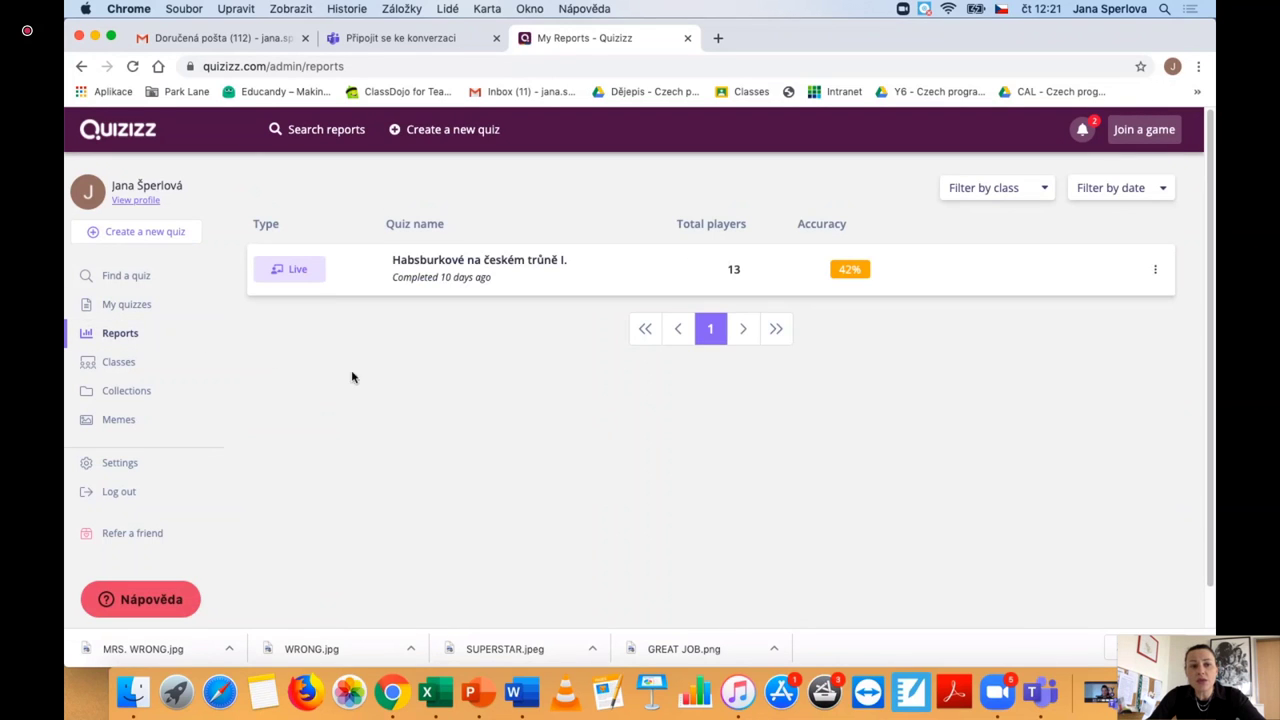
{"action": "left_click", "coordinate": [292, 283]}
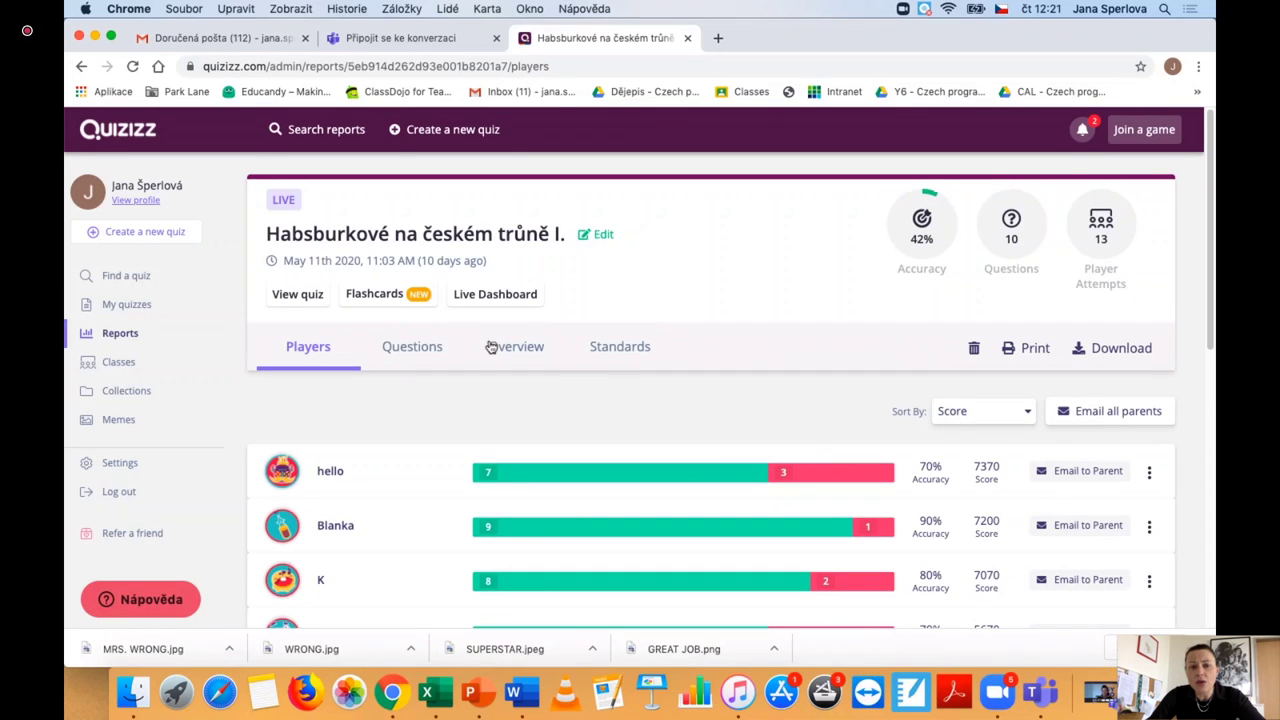
{"action": "scroll", "coordinate": [707, 411], "scroll_direction": "down", "scroll_amount": 9}
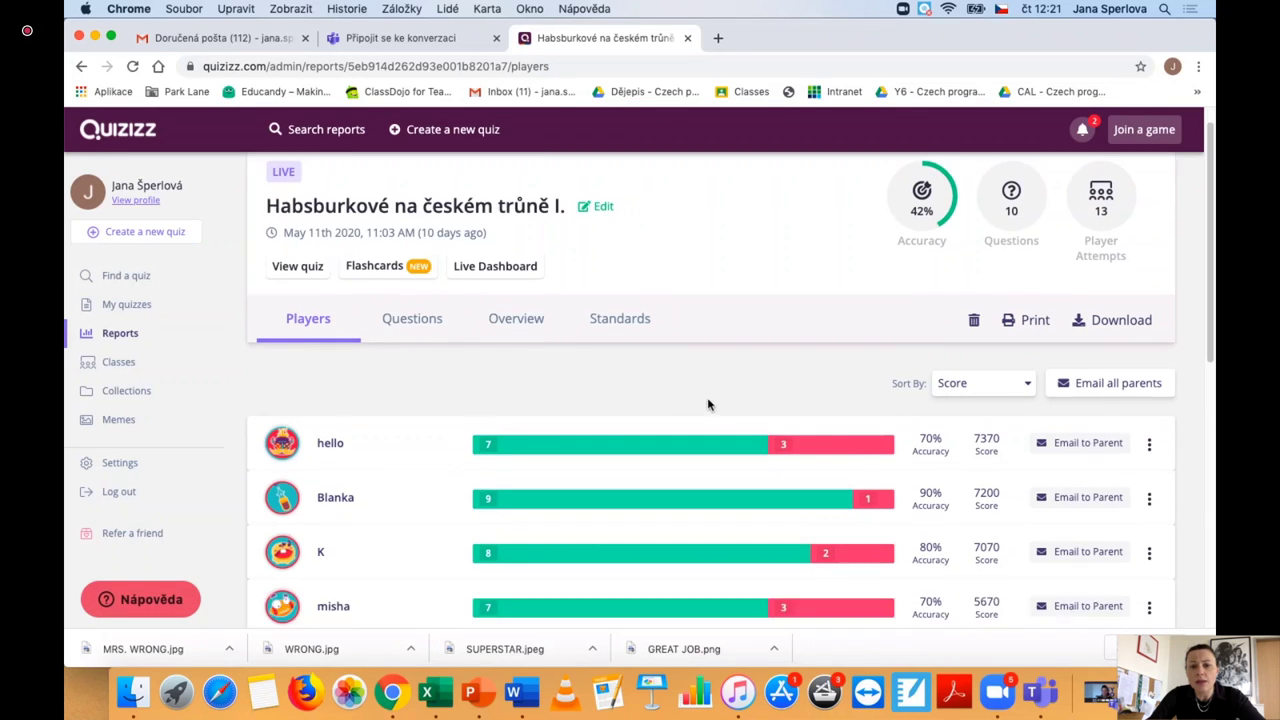
{"action": "scroll", "coordinate": [721, 402], "scroll_direction": "down", "scroll_amount": 3}
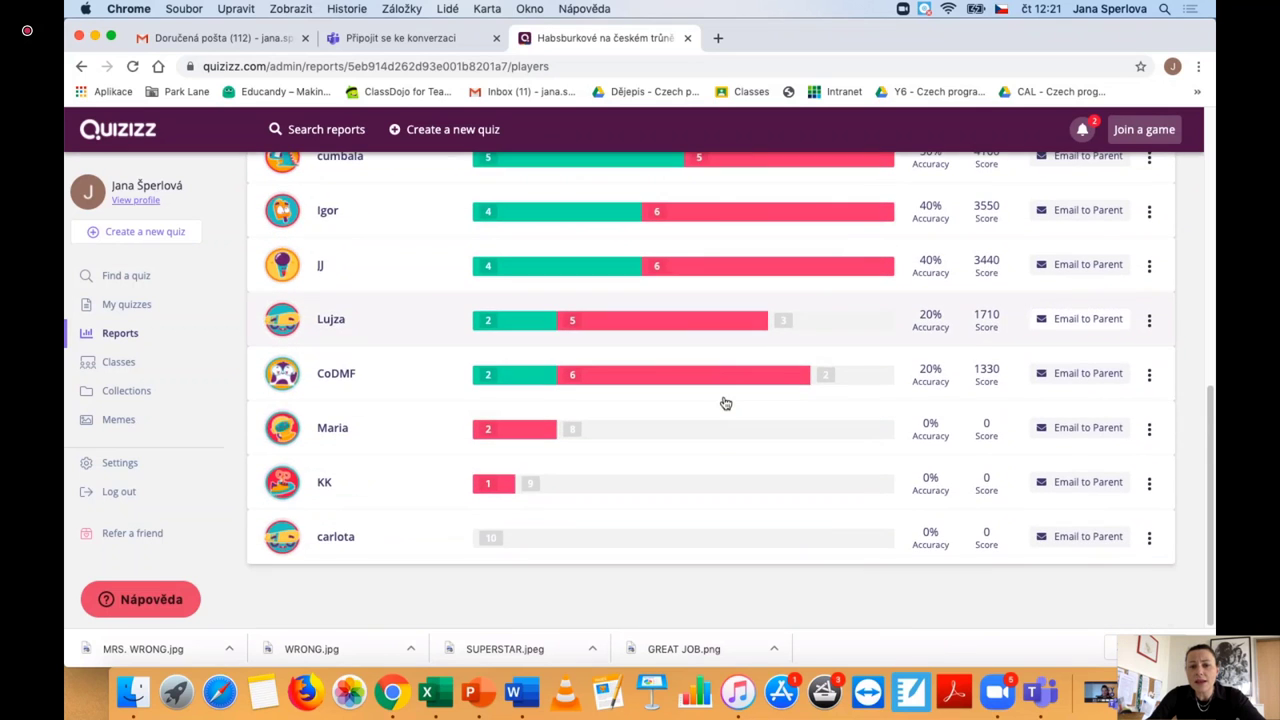
{"action": "scroll", "coordinate": [736, 378], "scroll_direction": "up", "scroll_amount": 3}
{"action": "scroll", "coordinate": [738, 374], "scroll_direction": "up", "scroll_amount": 5}
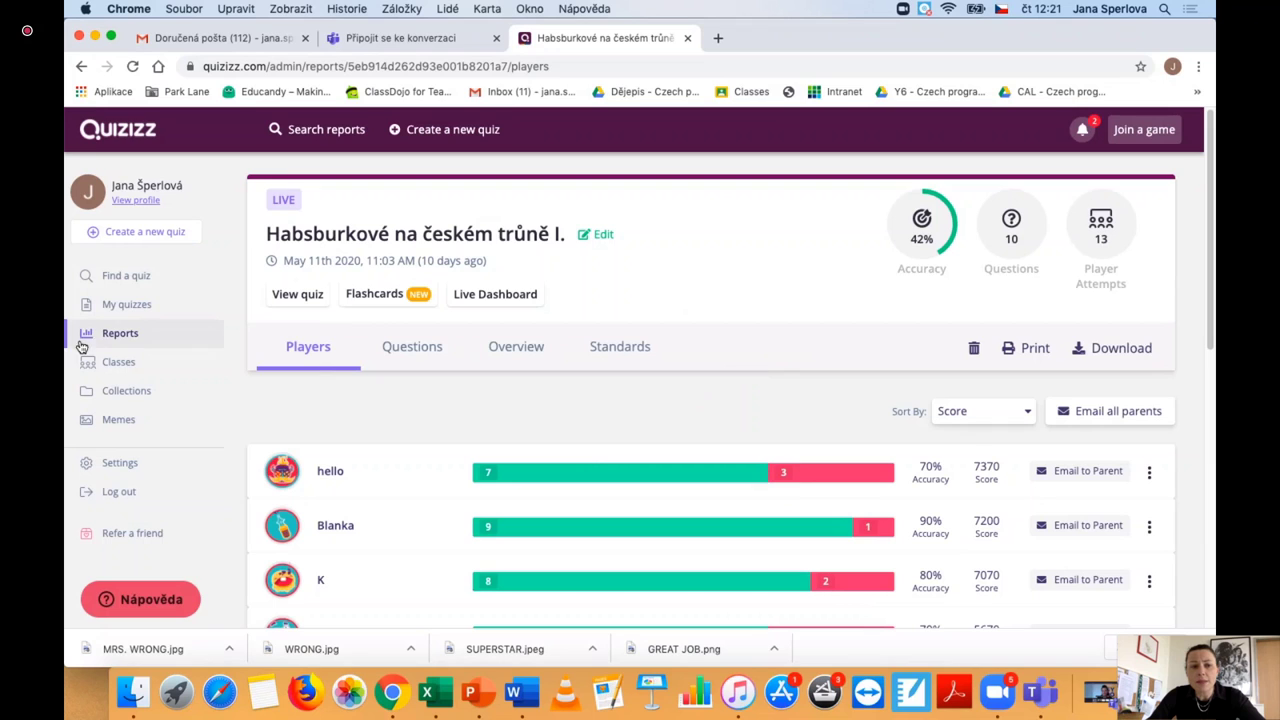
Step: Create a new class named CAL with a grey colour, keeping the guardian e-mail requirement on
{"action": "left_click", "coordinate": [129, 363]}
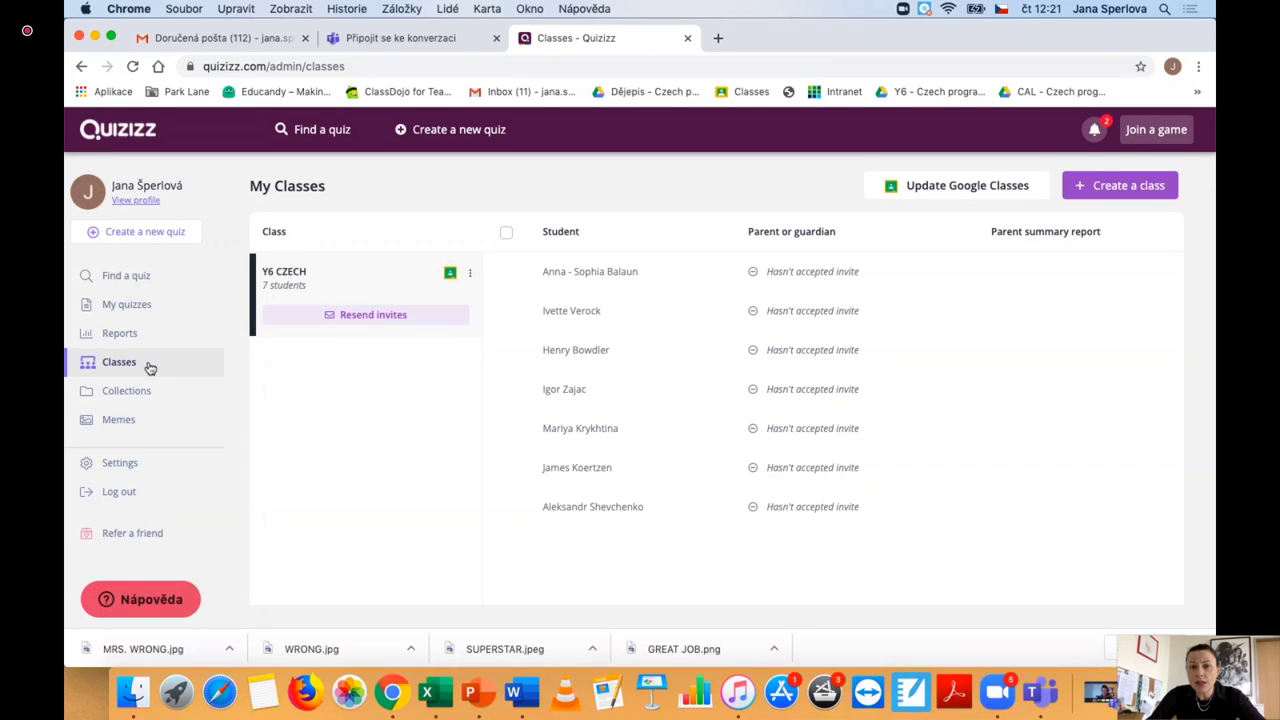
{"action": "left_click", "coordinate": [1113, 190]}
{"action": "left_click", "coordinate": [646, 214]}
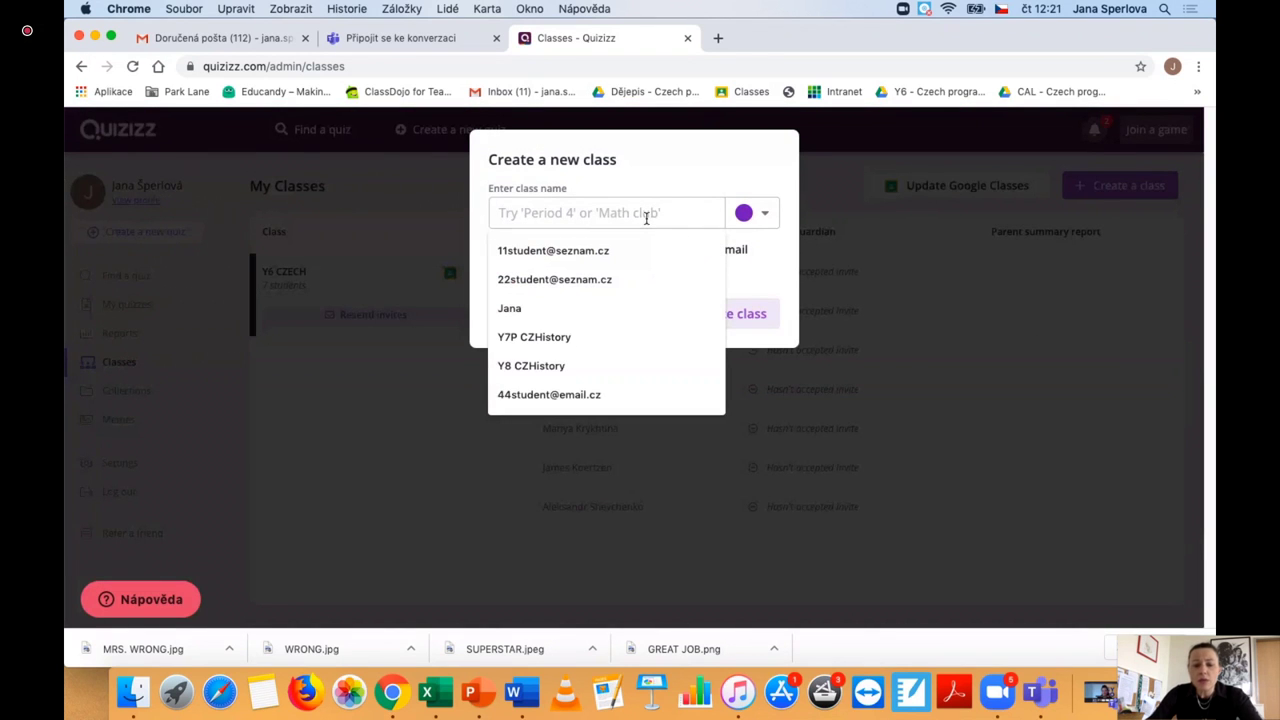
{"action": "type", "text": "CAL"}
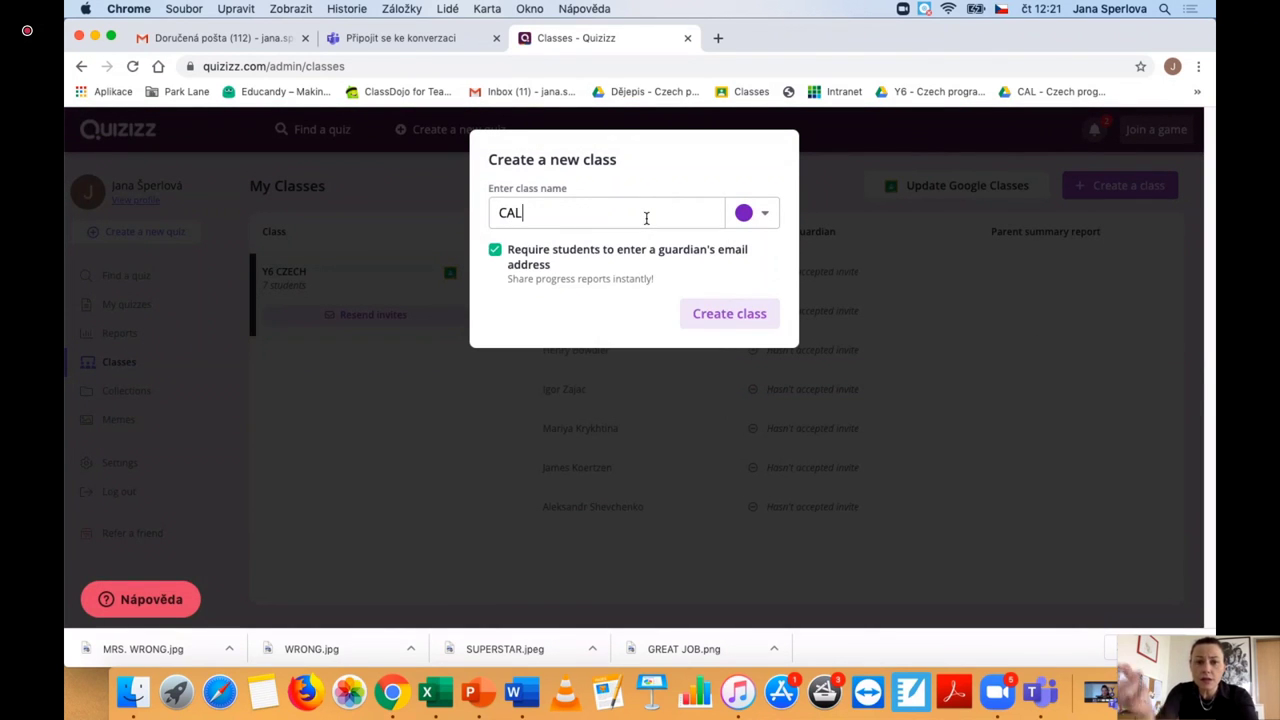
{"action": "left_click", "coordinate": [763, 214]}
{"action": "left_click", "coordinate": [760, 277]}
{"action": "left_click", "coordinate": [749, 308]}
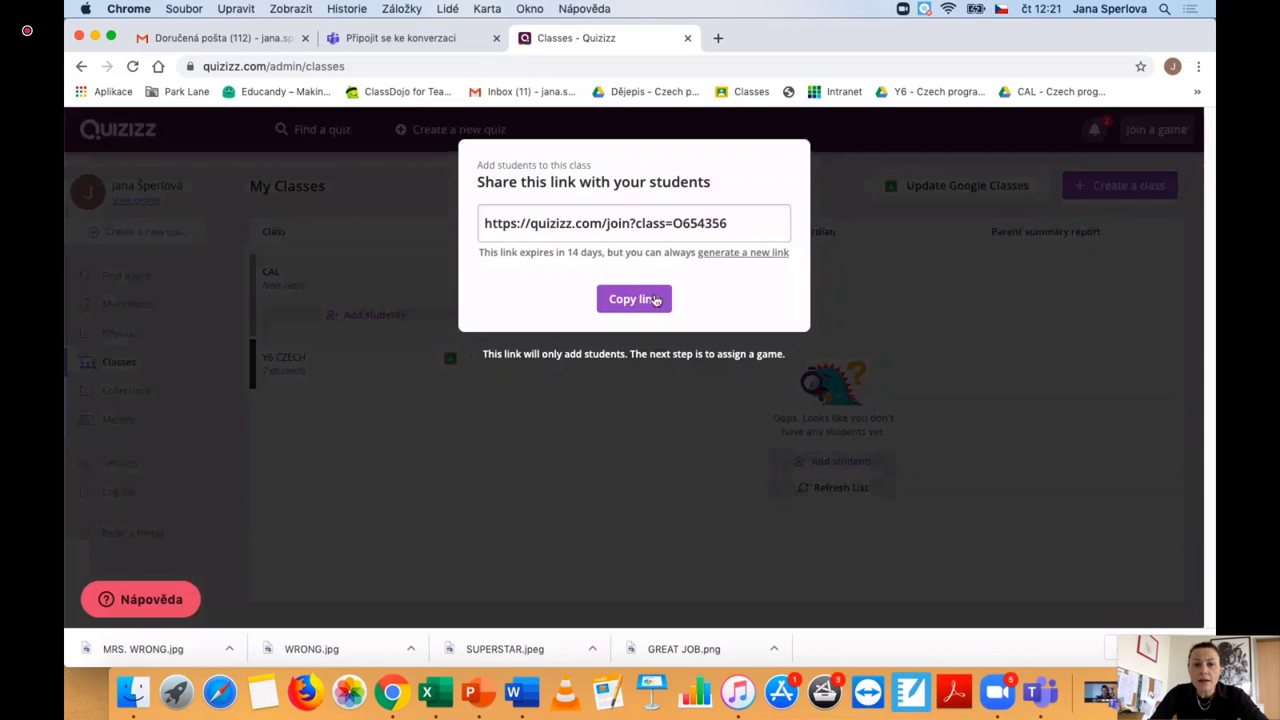
Step: Copy the link for adding students to the CAL class and close the sharing dialog
{"action": "left_click_drag", "start_coordinate": [738, 224], "coordinate": [436, 218]}
{"action": "left_click", "coordinate": [436, 218]}
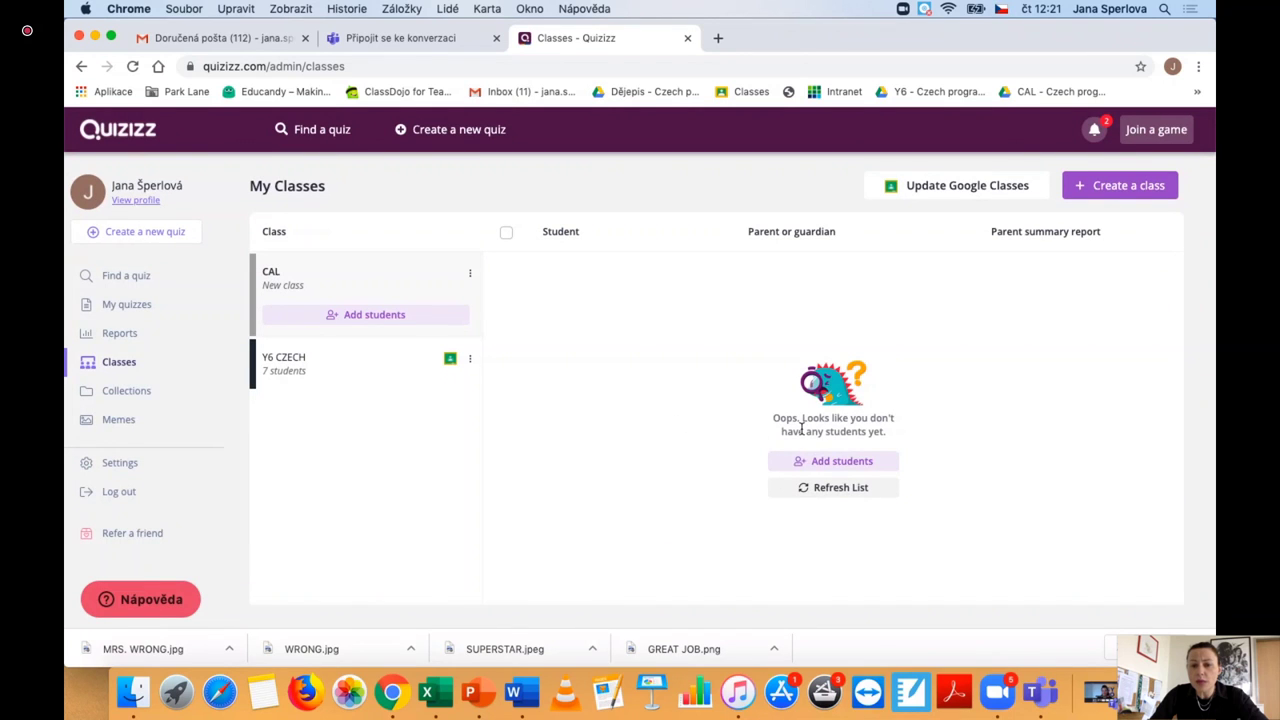
{"action": "left_click", "coordinate": [823, 461]}
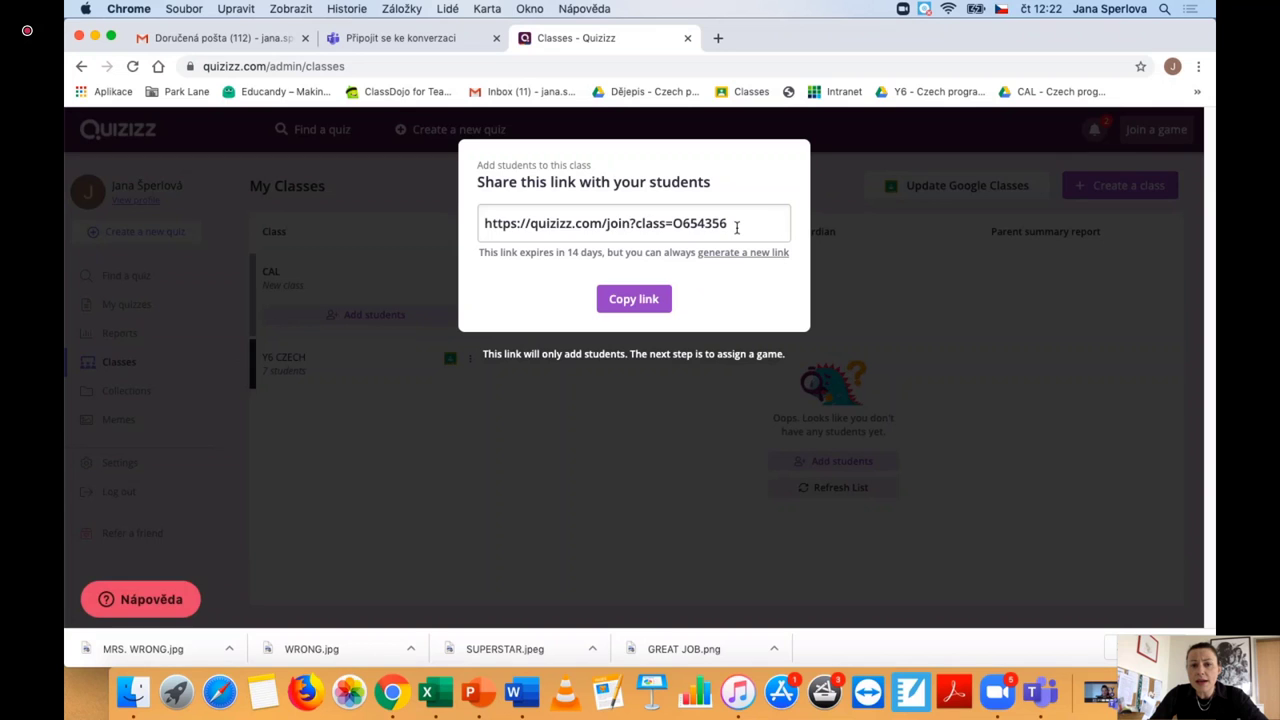
{"action": "left_click", "coordinate": [768, 225]}
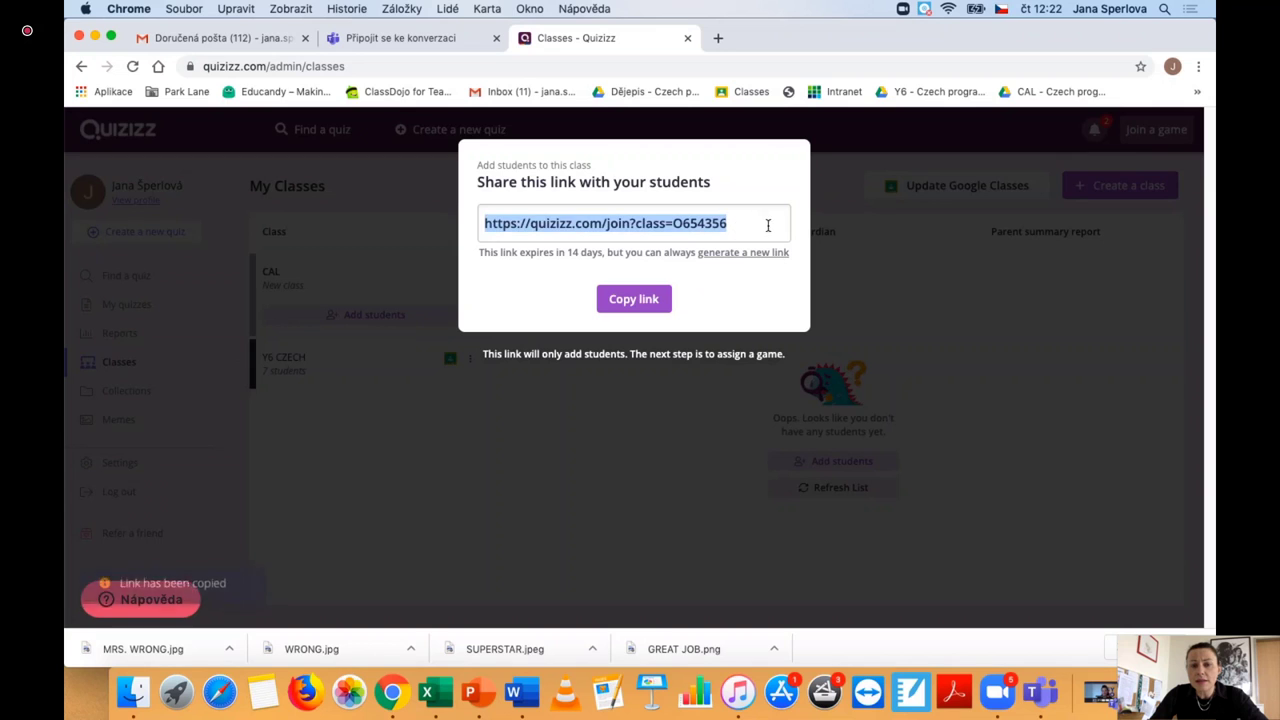
{"action": "left_click", "coordinate": [651, 302]}
{"action": "left_click", "coordinate": [577, 440]}
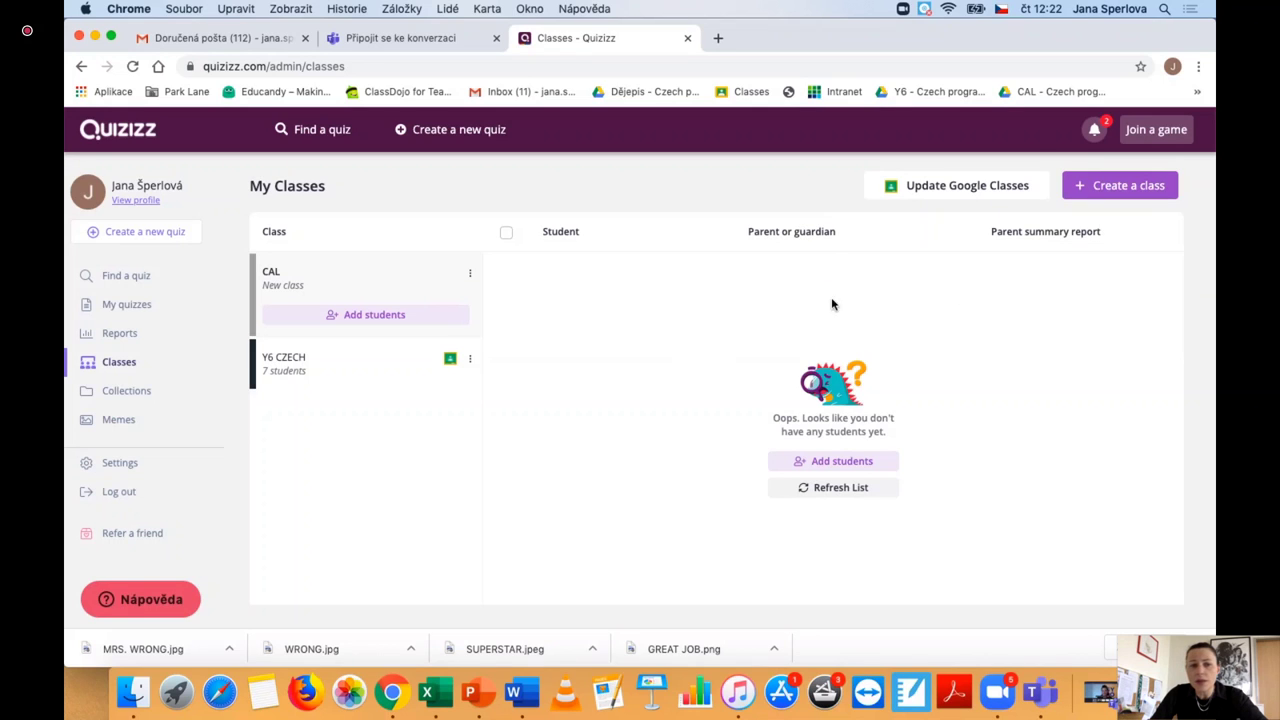
Step: Create a public quiz collection named HISTORY
{"action": "left_click", "coordinate": [122, 390]}
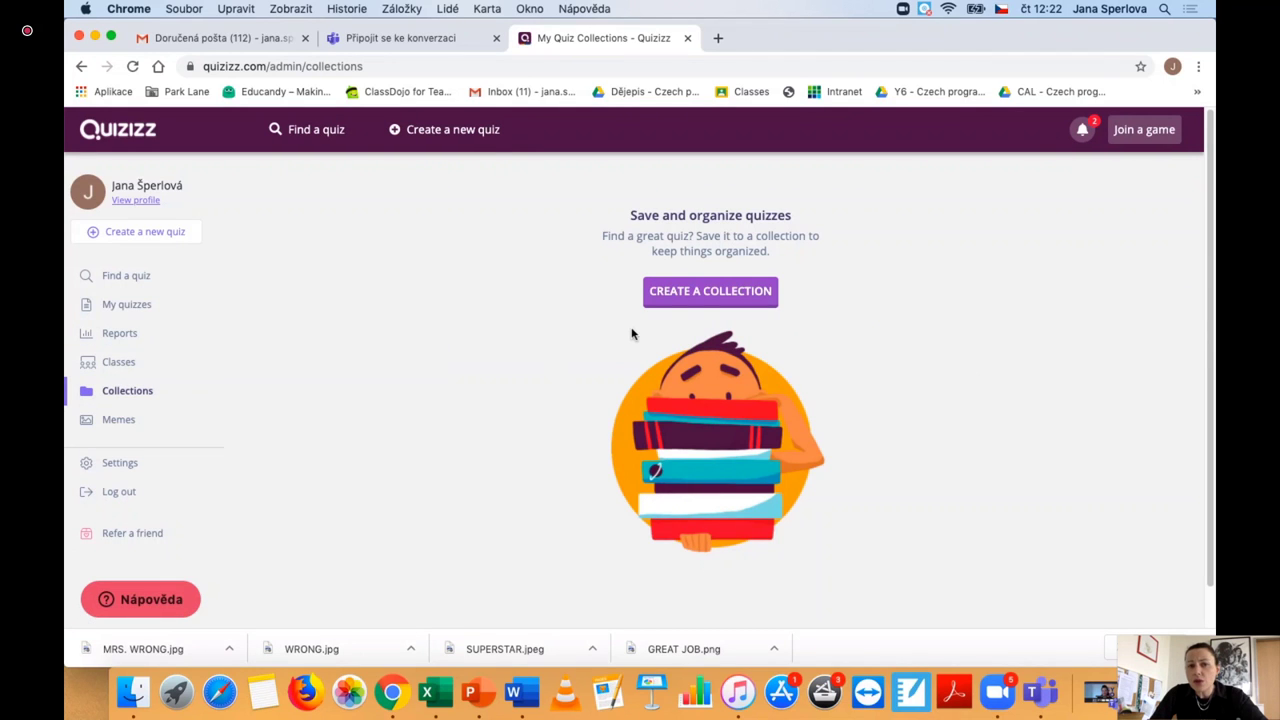
{"action": "left_click", "coordinate": [675, 293]}
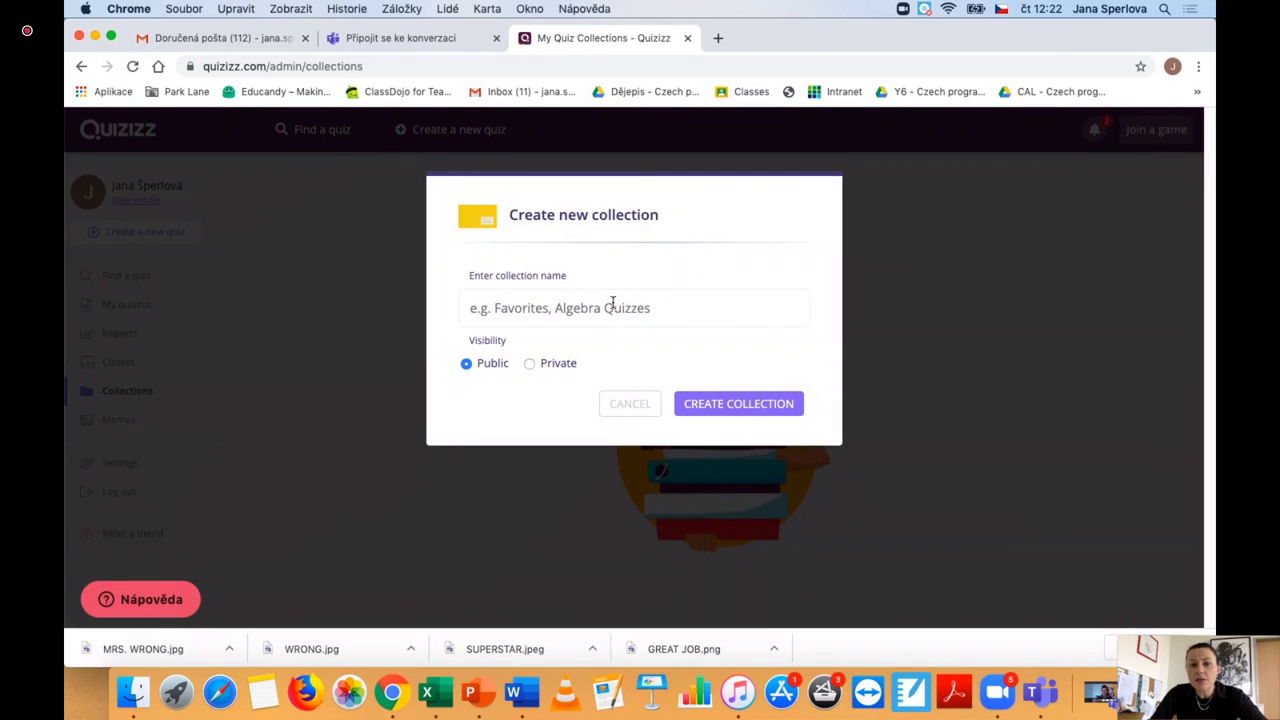
{"action": "type", "text": "HISTORY"}
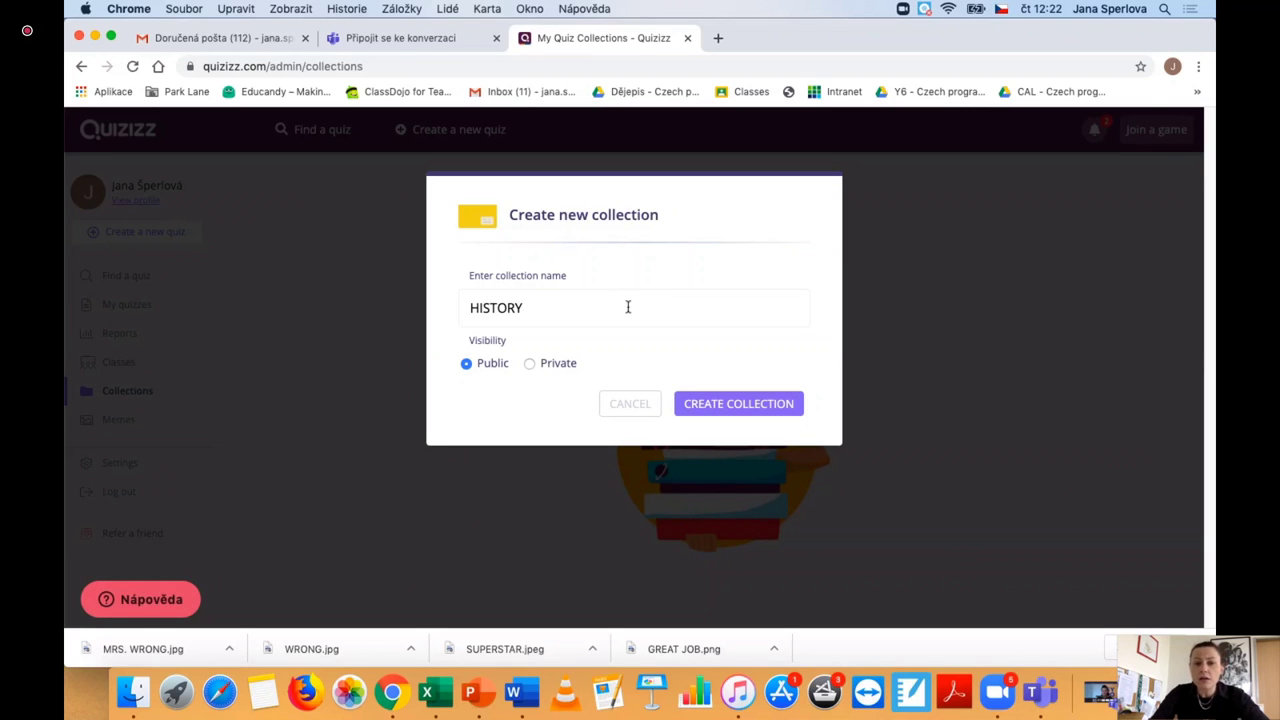
{"action": "left_click", "coordinate": [763, 404]}
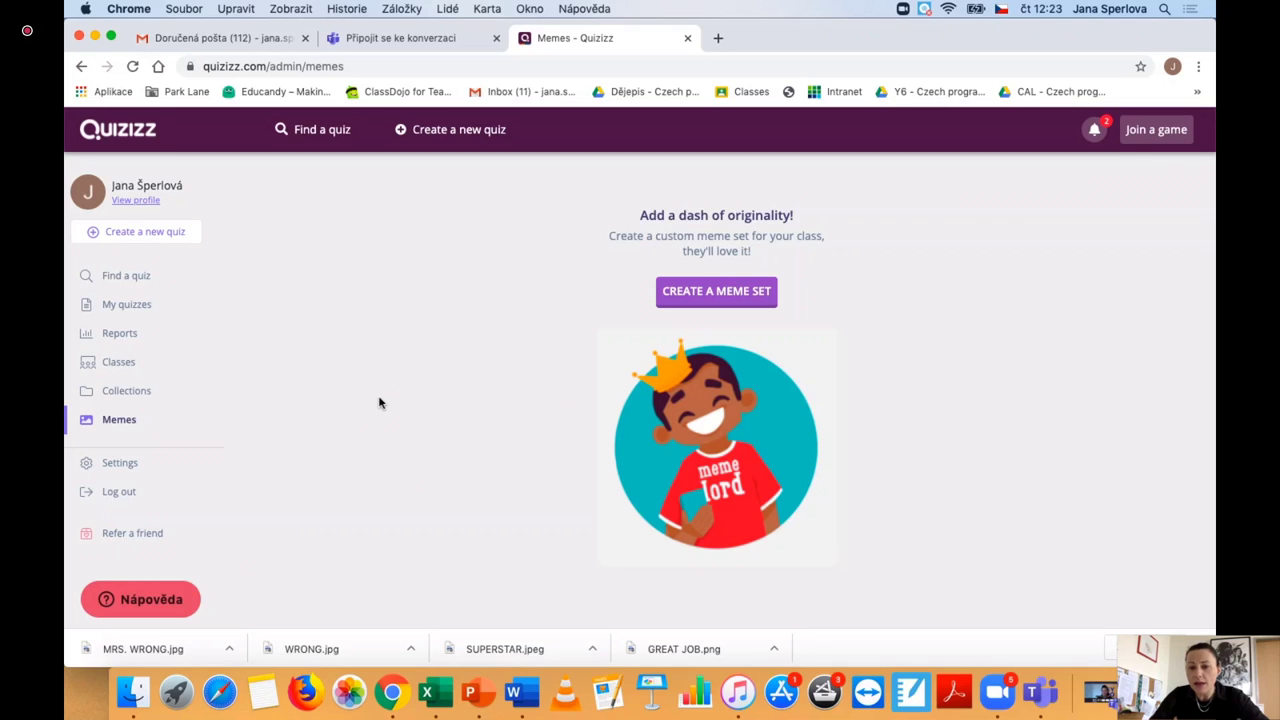
Step: Create a new meme set named MOJE
{"action": "left_click", "coordinate": [711, 296]}
{"action": "left_click", "coordinate": [580, 262]}
{"action": "type", "text": "MOJE"}
{"action": "left_click", "coordinate": [803, 431]}
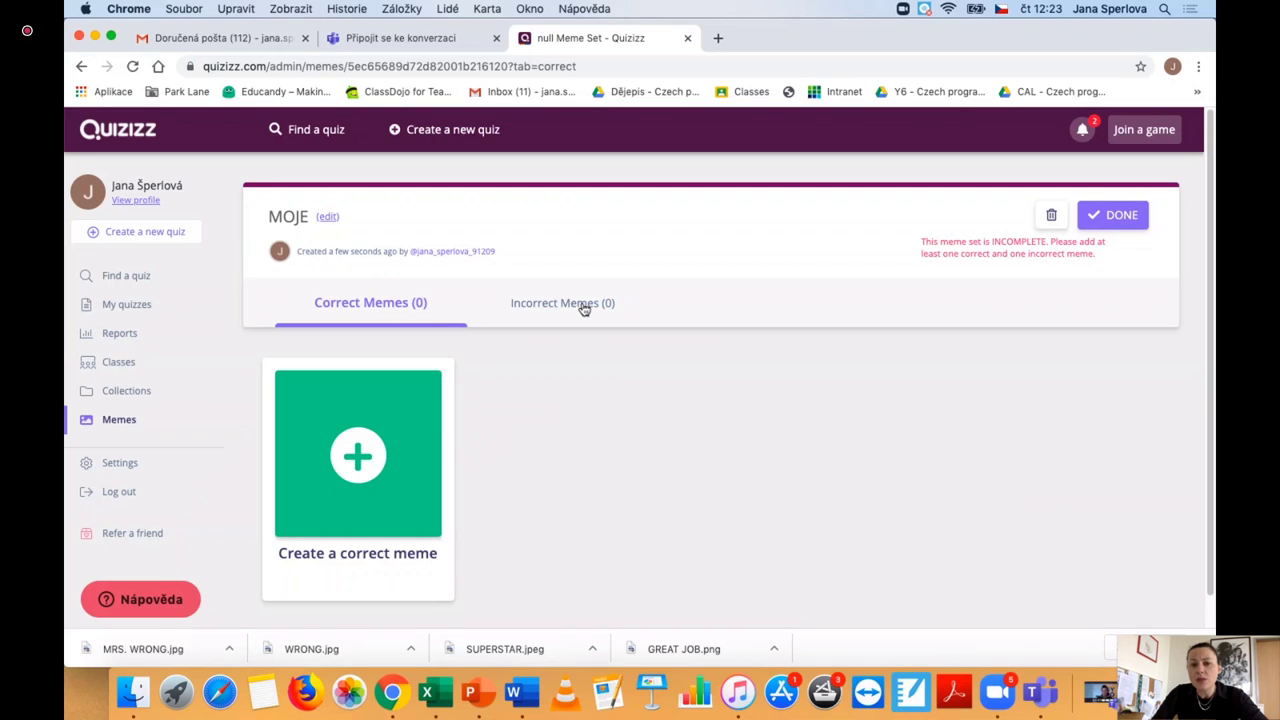
Step: Start a correct meme with the image GREAT JOB.png, moving the crop frame to the image's left edge before uploading it
{"action": "left_click", "coordinate": [348, 468]}
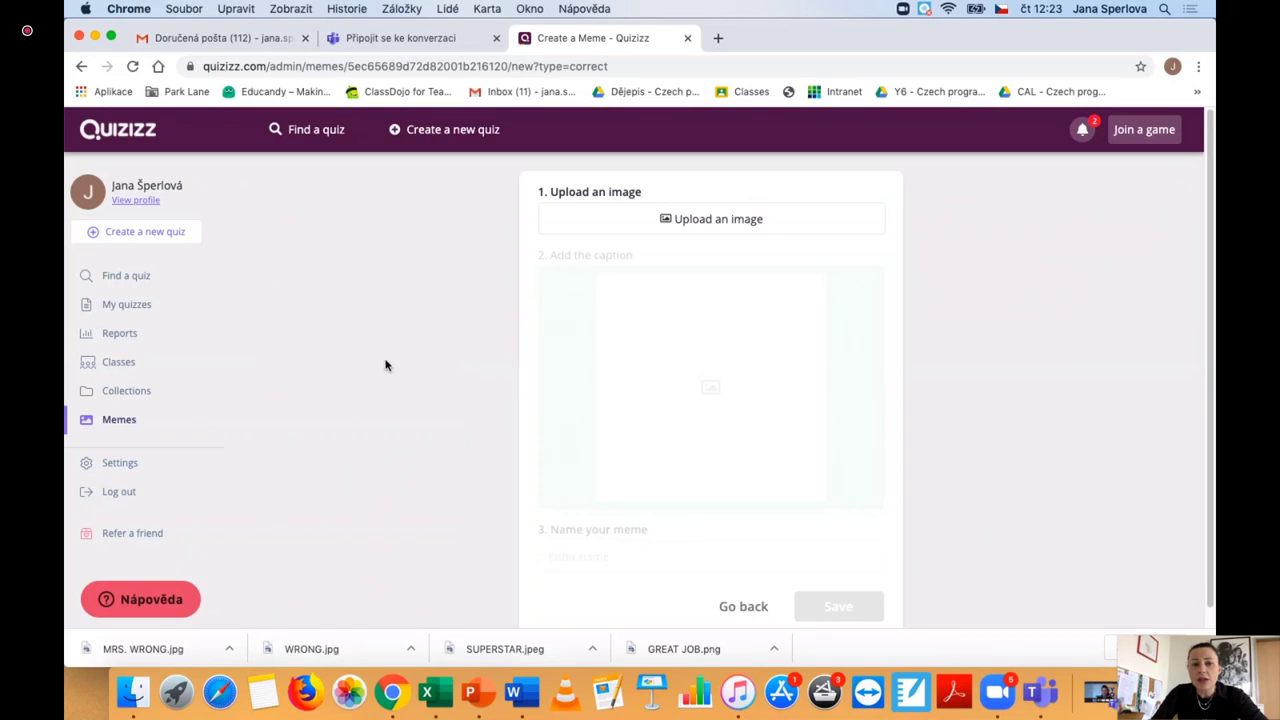
{"action": "left_click", "coordinate": [727, 220]}
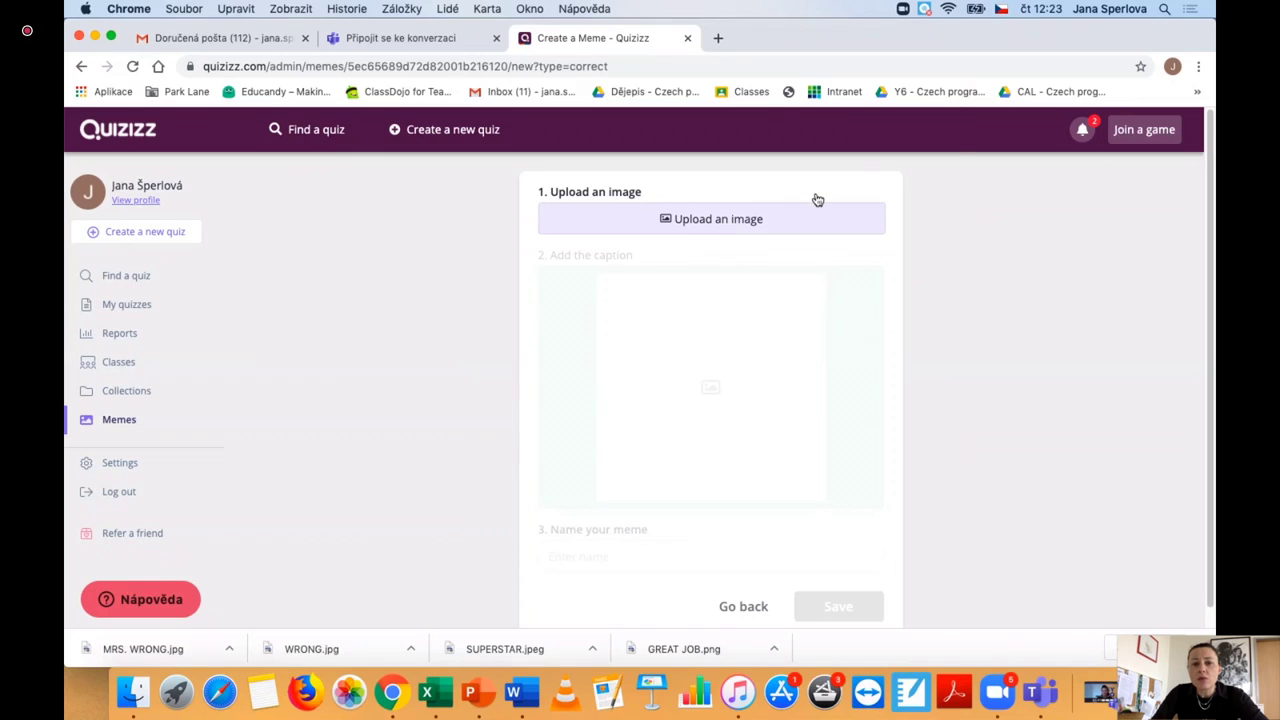
{"action": "left_click", "coordinate": [490, 120]}
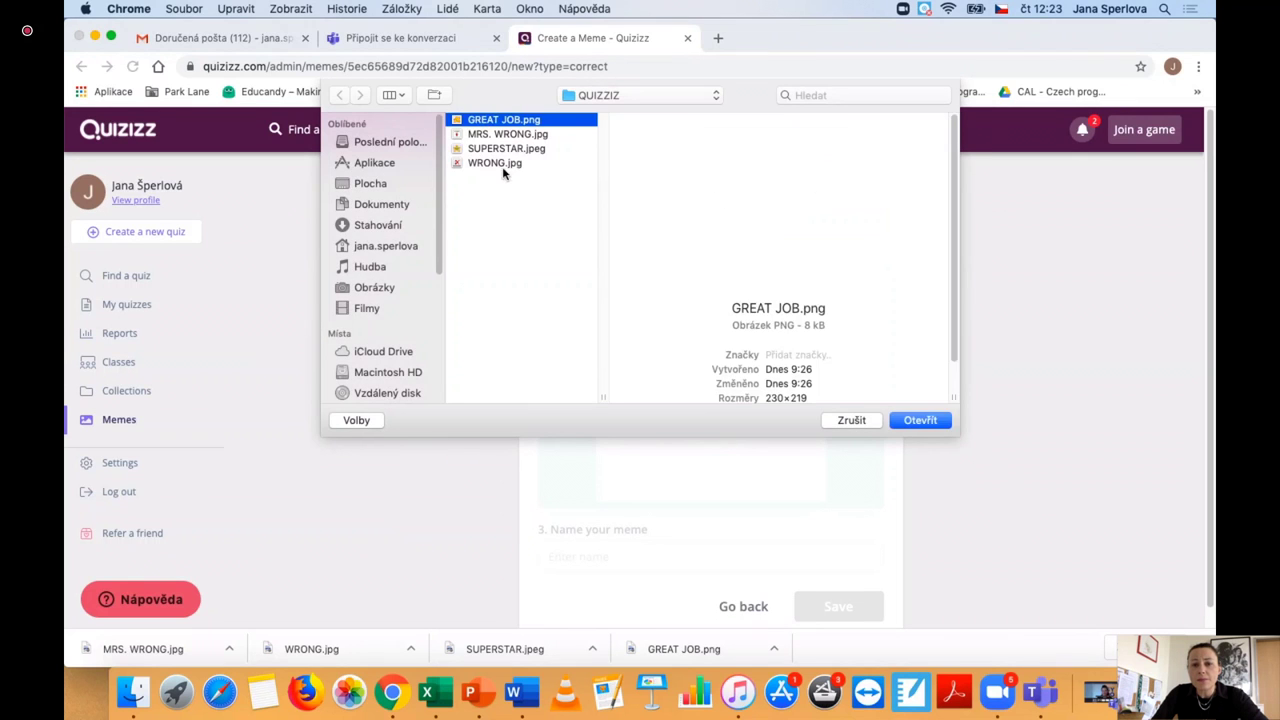
{"action": "left_click", "coordinate": [920, 420]}
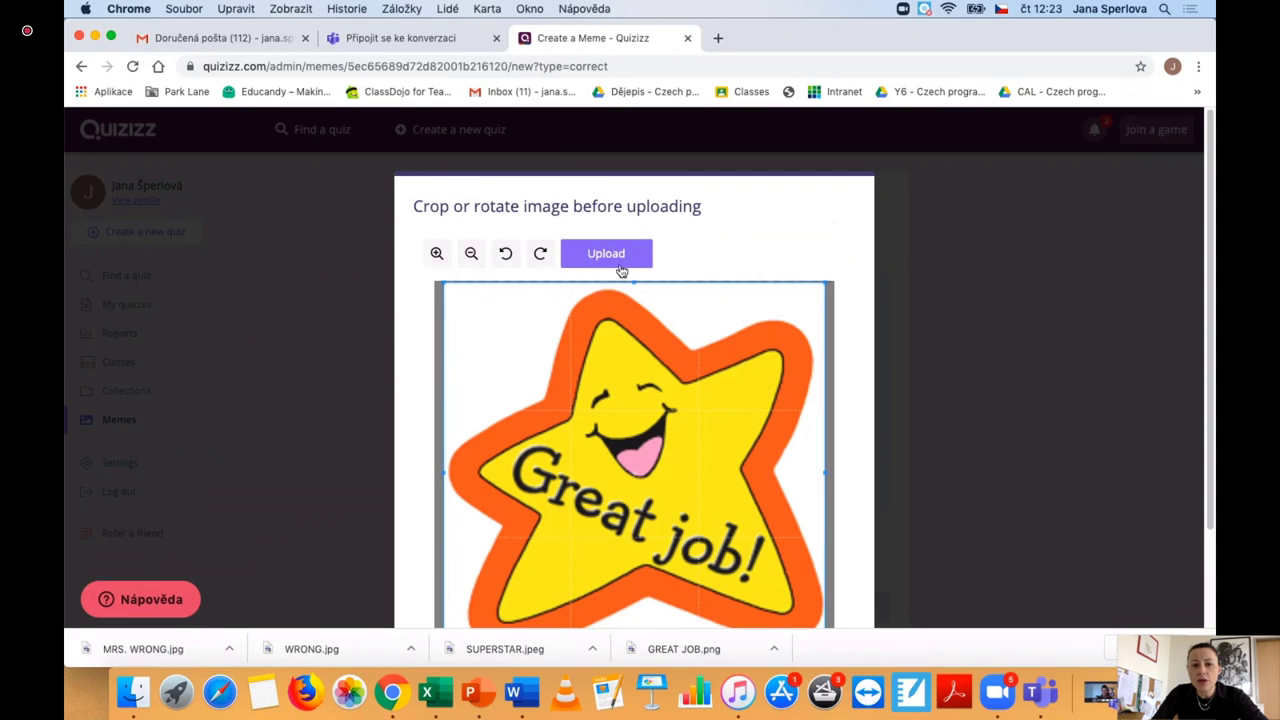
{"action": "scroll", "coordinate": [814, 266], "scroll_direction": "down", "scroll_amount": 3}
{"action": "left_click_drag", "start_coordinate": [600, 350], "coordinate": [637, 379]}
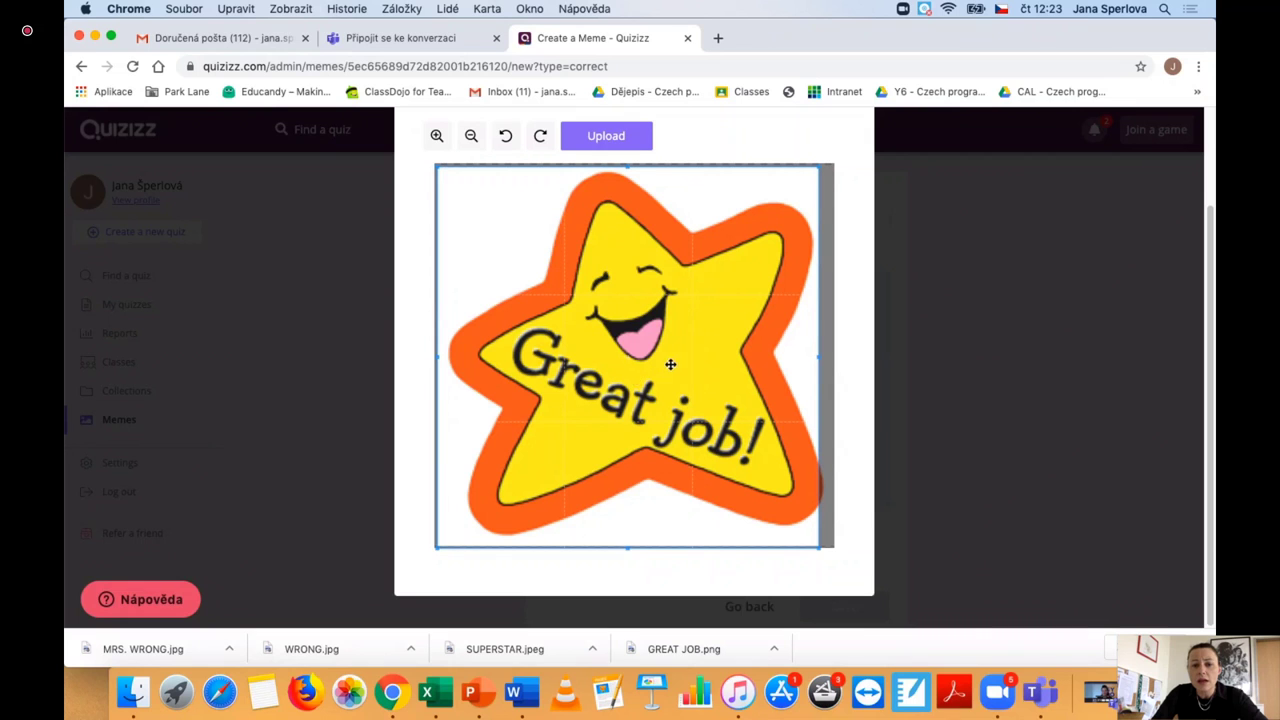
{"action": "left_click", "coordinate": [643, 142]}
Step: Caption the star meme with VÝBORNÁ in the upper text and PRÁCE in the lower text
{"action": "left_click", "coordinate": [713, 295]}
{"action": "type", "text": "VY"}
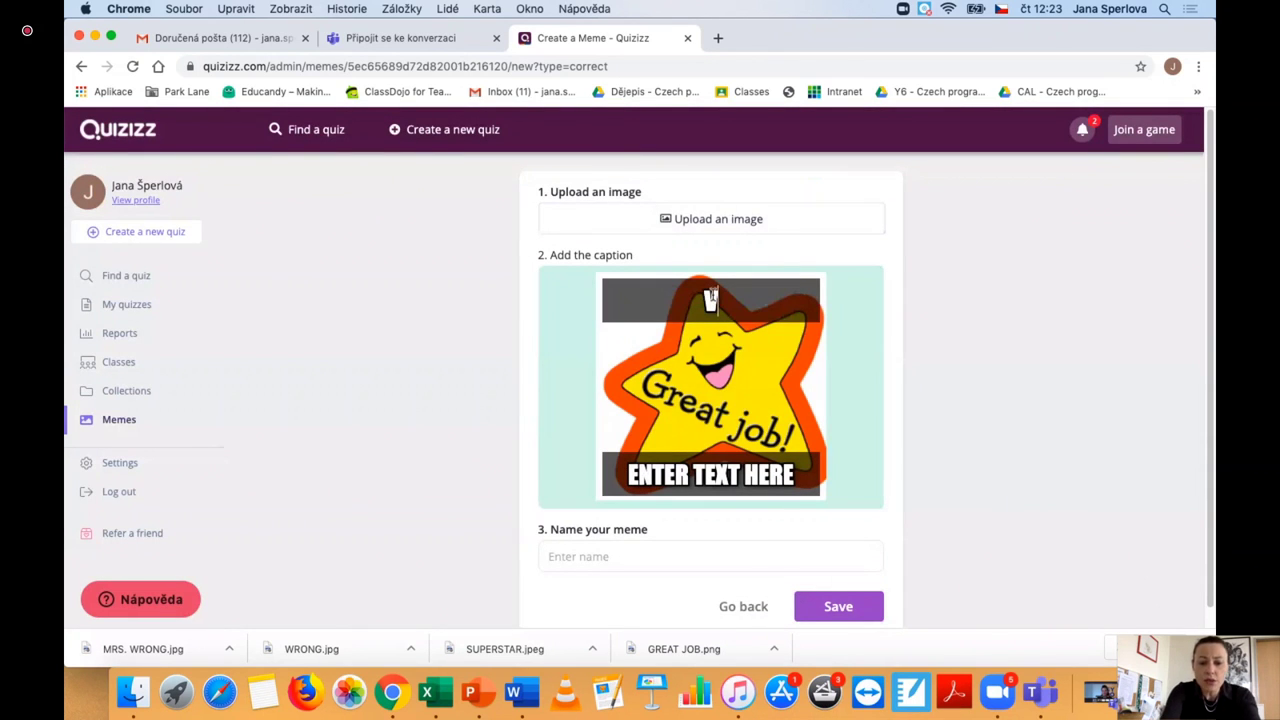
{"action": "type", "text": "BORNÁ"}
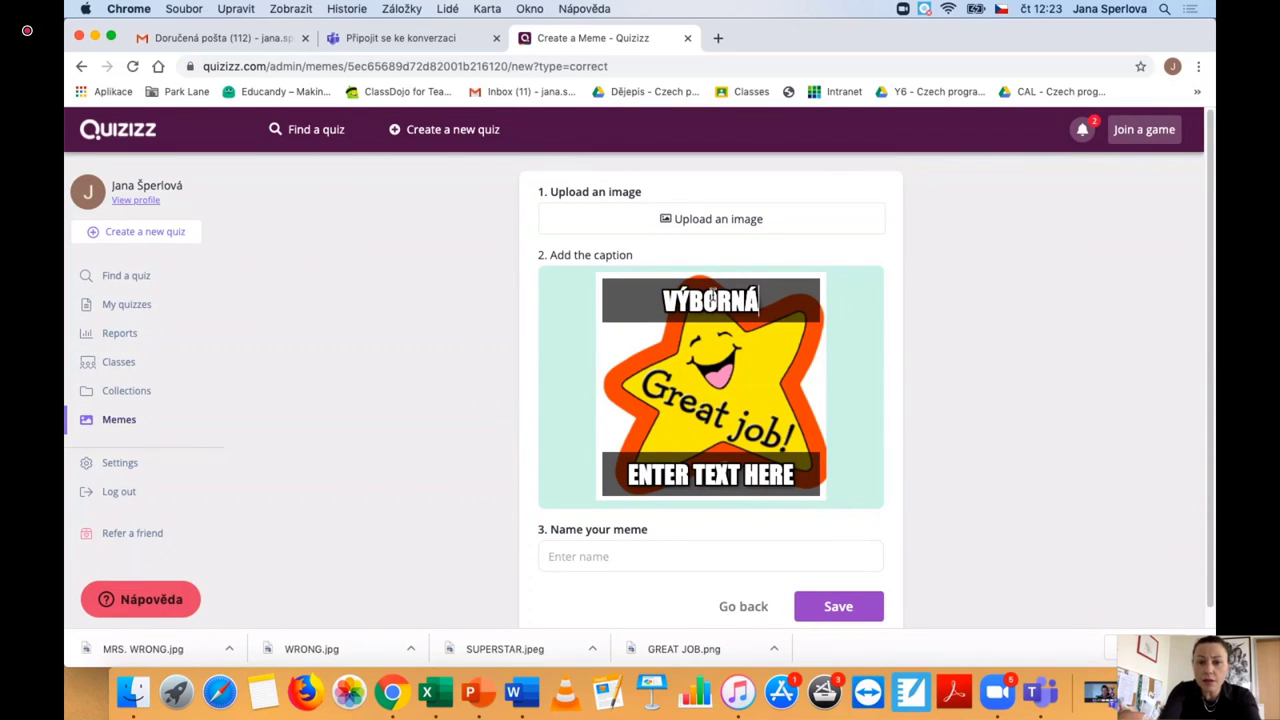
{"action": "left_click", "coordinate": [730, 463]}
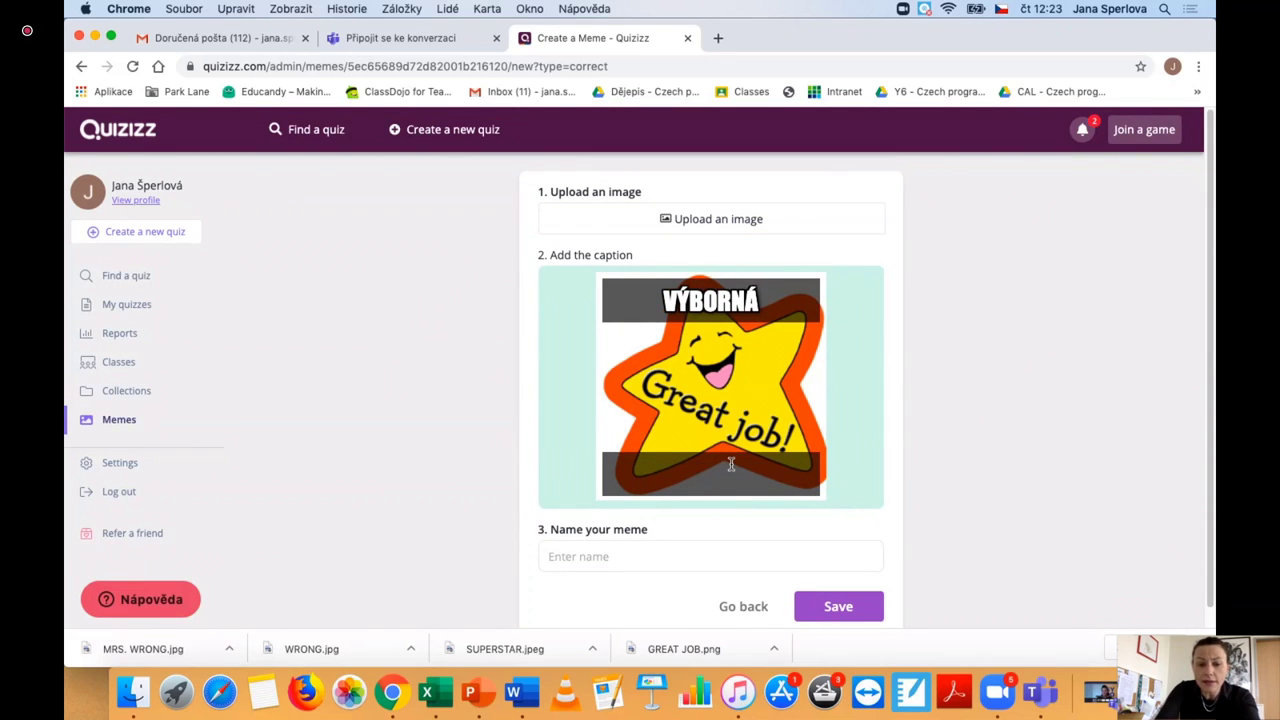
{"action": "type", "text": "PRÁCE"}
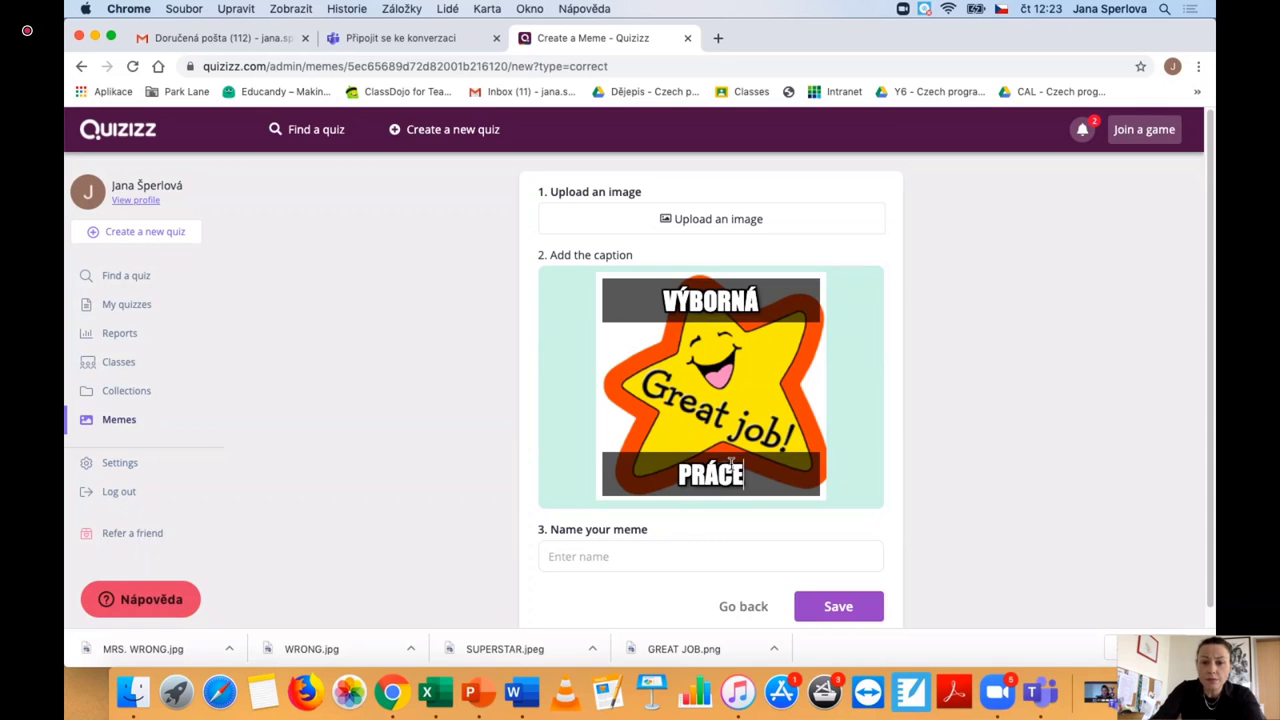
Step: Save the star meme and start an incorrect meme with the image MRS. WRONG.jpg, uploaded without cropping
{"action": "left_click", "coordinate": [830, 610]}
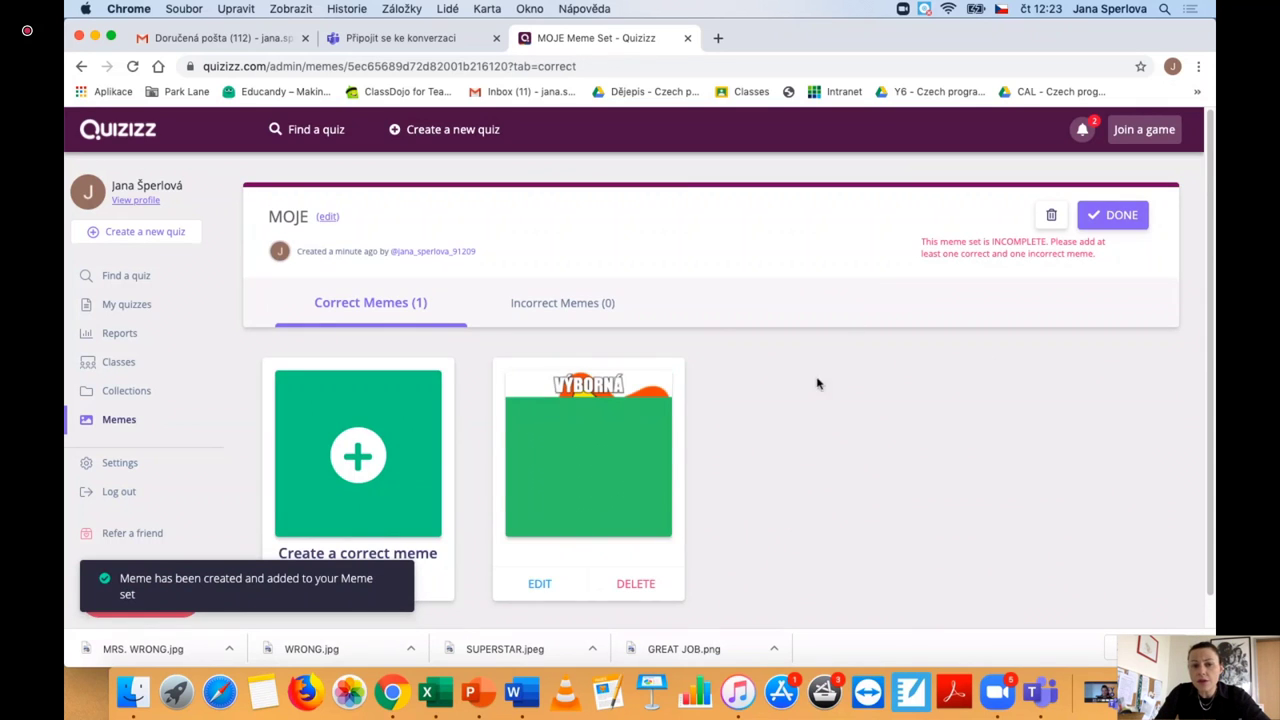
{"action": "left_click", "coordinate": [552, 306]}
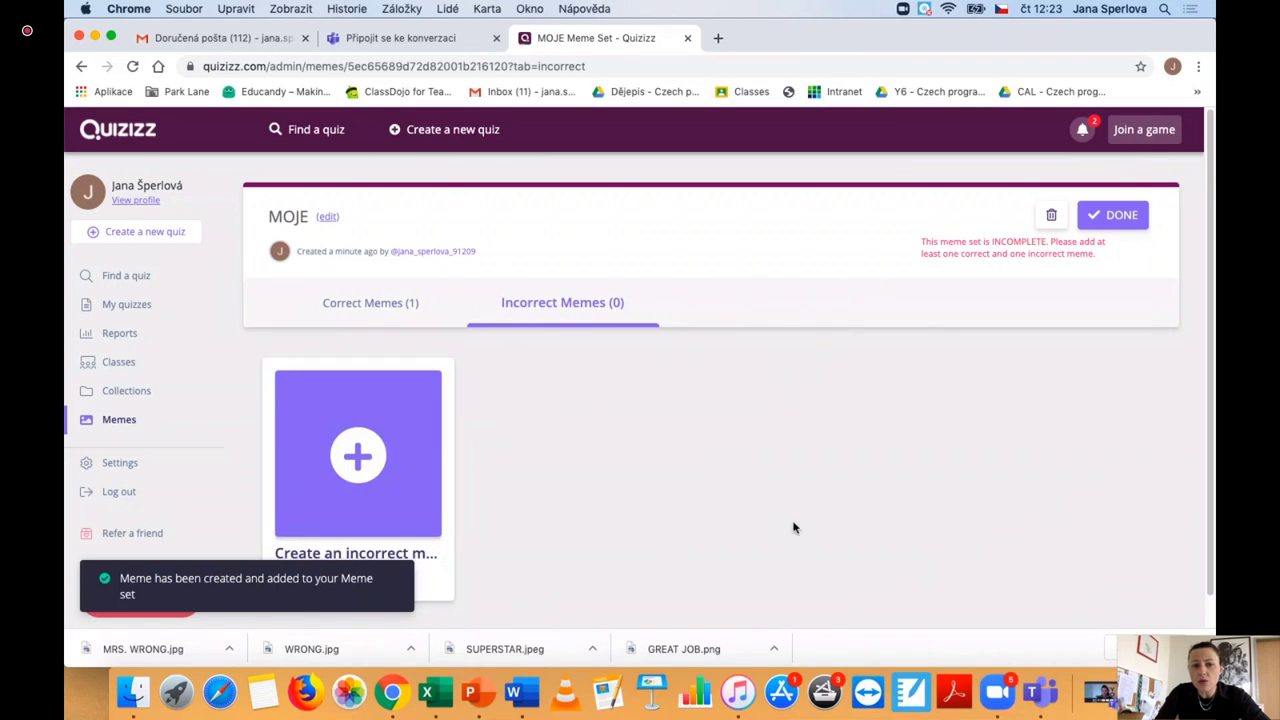
{"action": "left_click", "coordinate": [363, 460]}
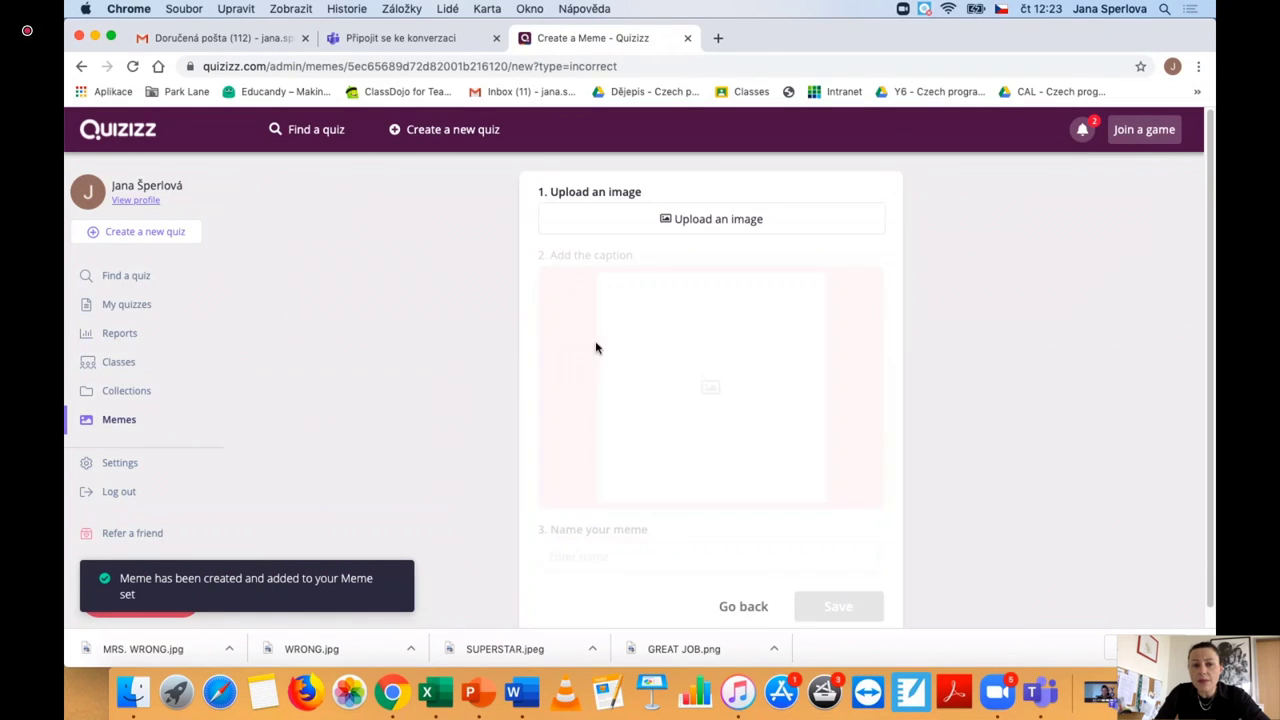
{"action": "left_click", "coordinate": [752, 219]}
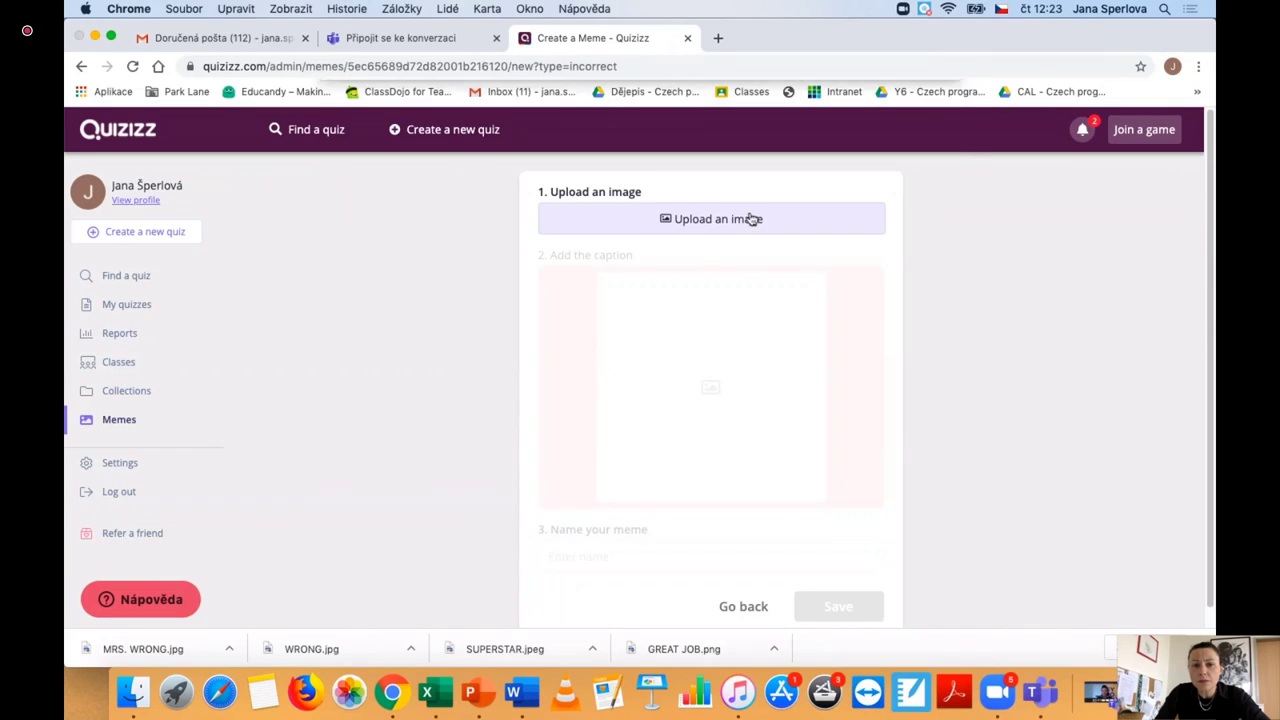
{"action": "left_click", "coordinate": [513, 135]}
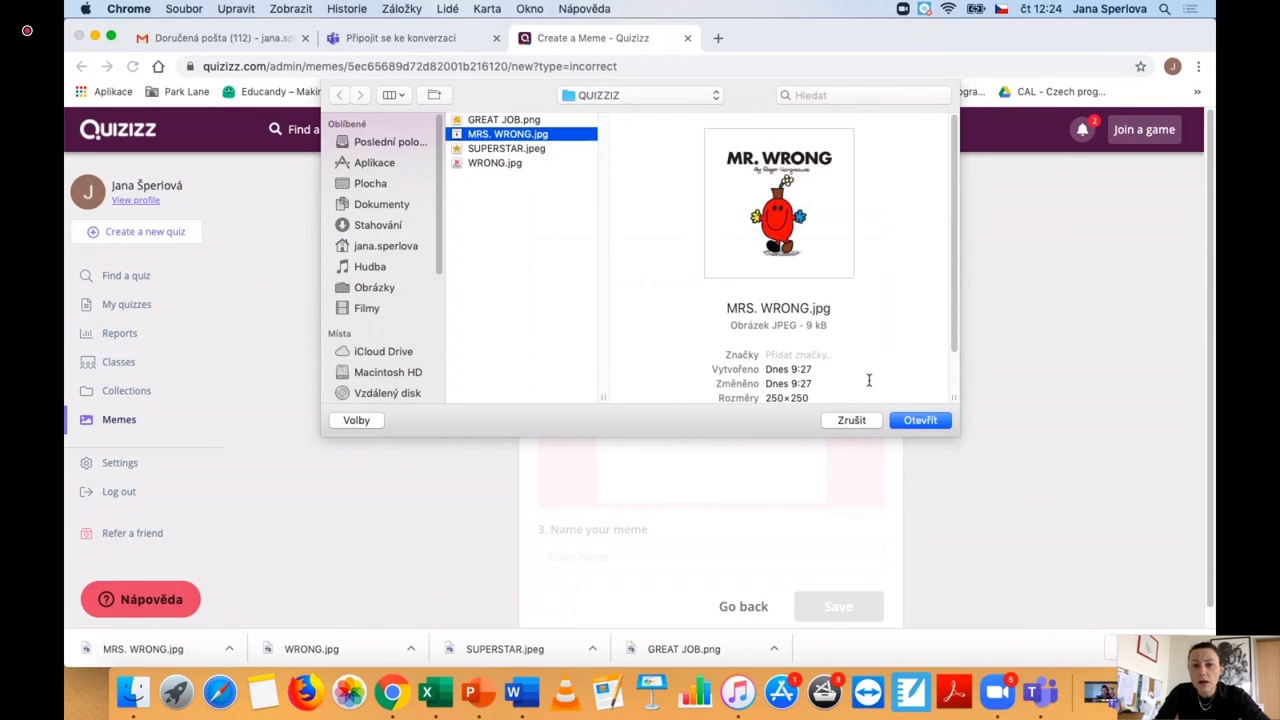
{"action": "left_click", "coordinate": [919, 420]}
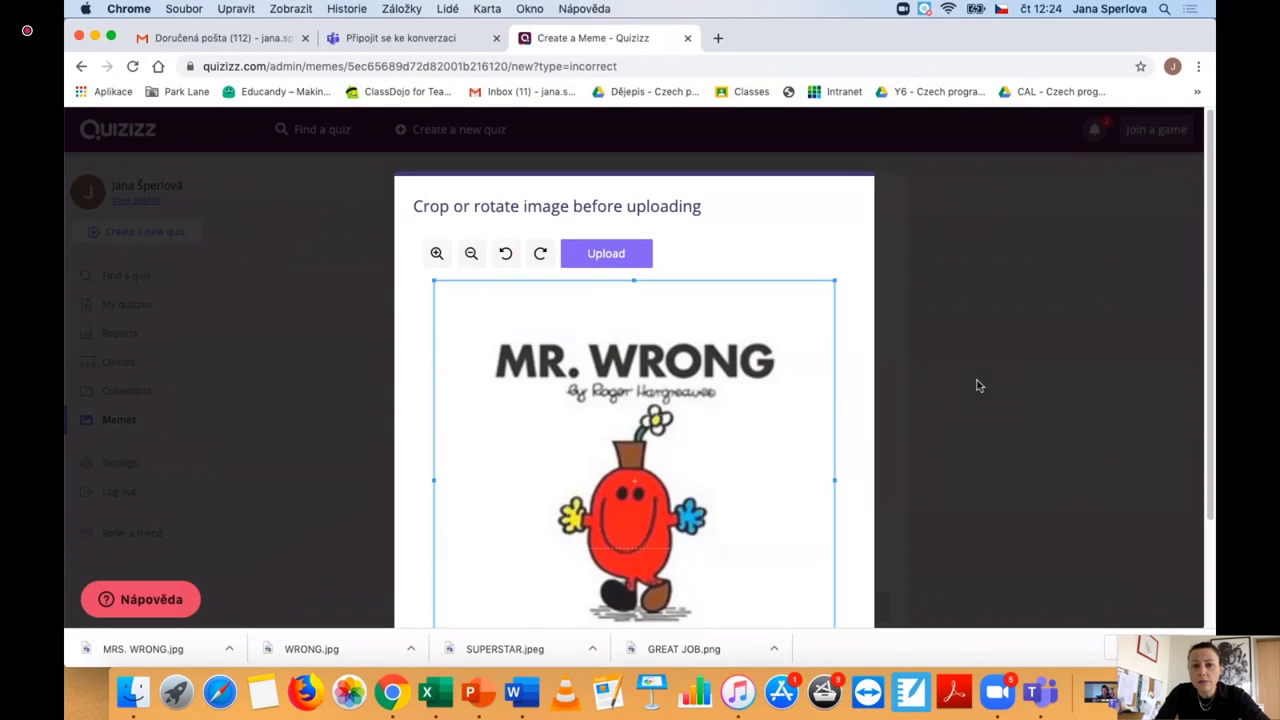
{"action": "left_click", "coordinate": [622, 262]}
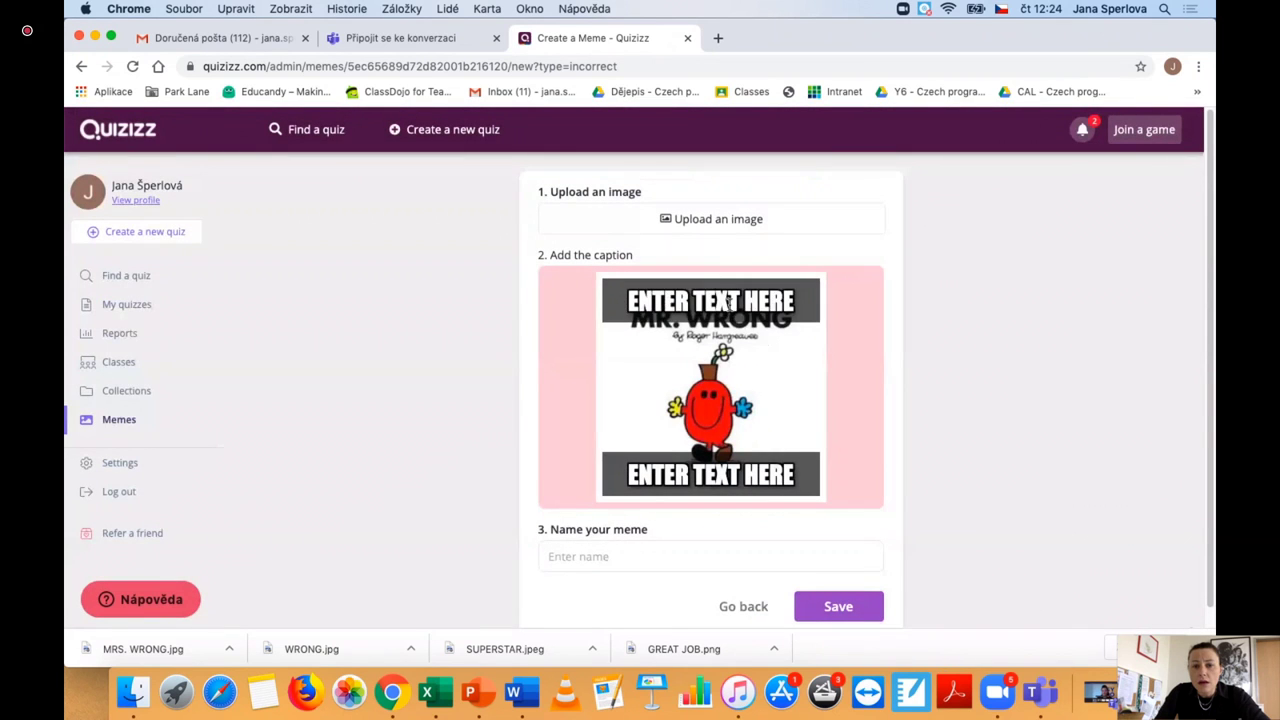
Step: Caption the Mr. Wrong meme with BOHUŽEL in the upper text and ŠPATNĚ in the lower text, and save it
{"action": "left_click", "coordinate": [729, 302]}
{"action": "type", "text": "BOHUŽEL"}
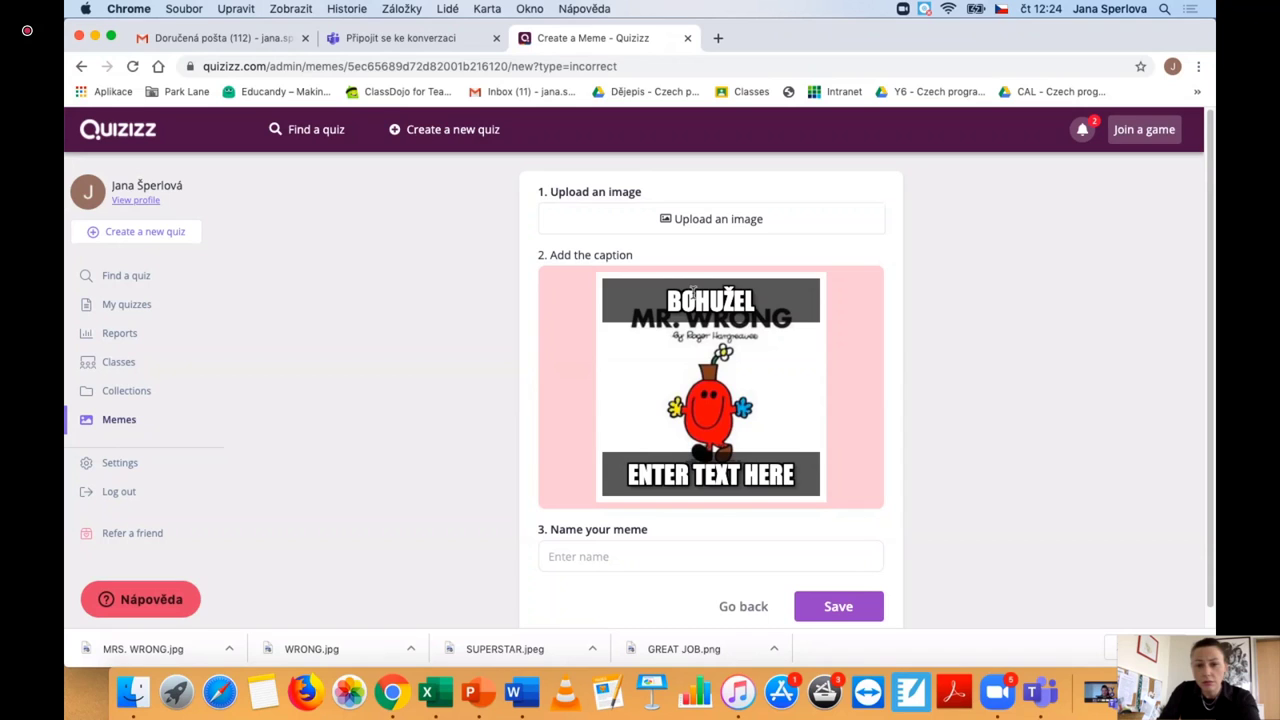
{"action": "left_click", "coordinate": [760, 468]}
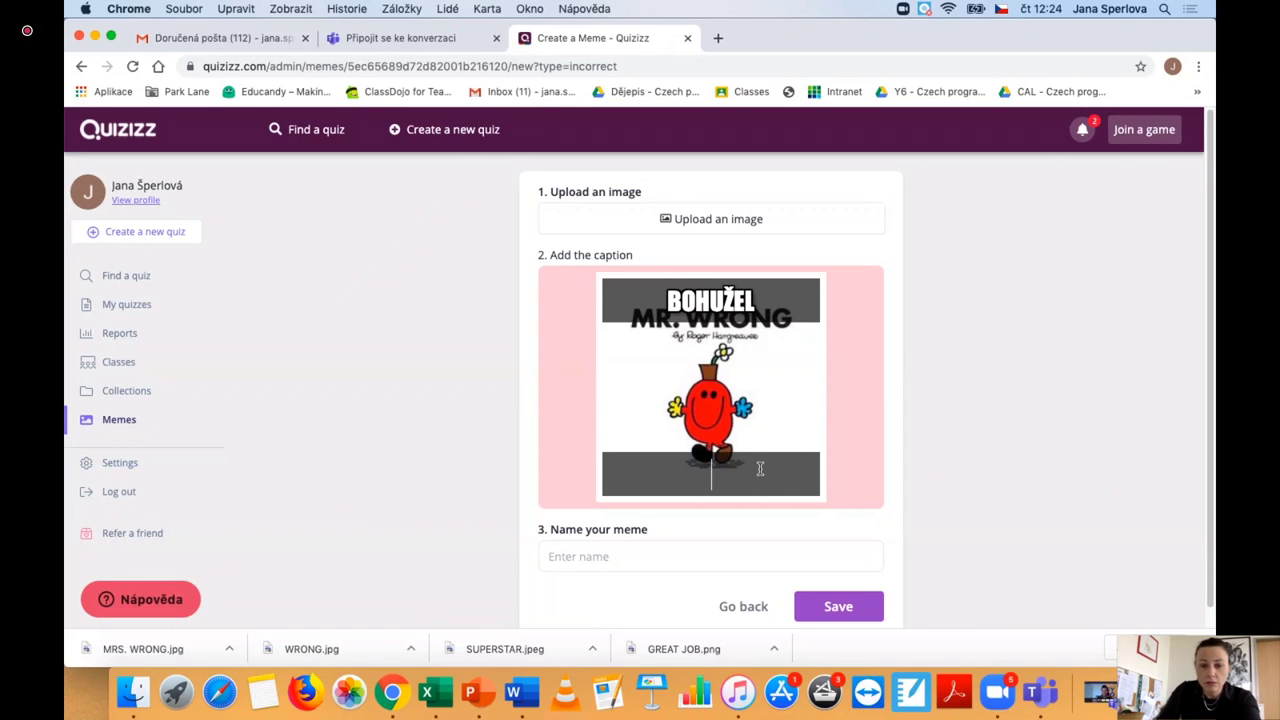
{"action": "type", "text": "ŠPATNĚ"}
{"action": "left_click", "coordinate": [832, 618]}
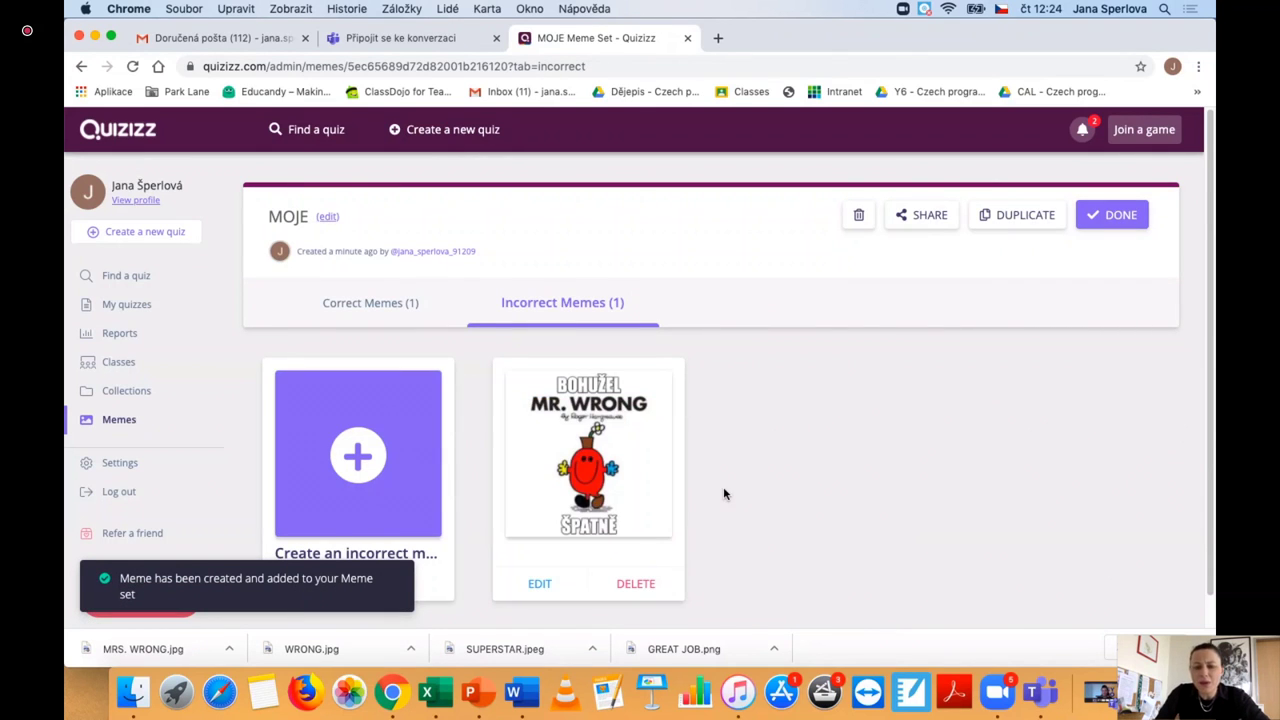
Step: Review the MOJE set's correct memes and look through the account settings before returning to the teacher home page
{"action": "scroll", "coordinate": [770, 460], "scroll_direction": "down", "scroll_amount": 1}
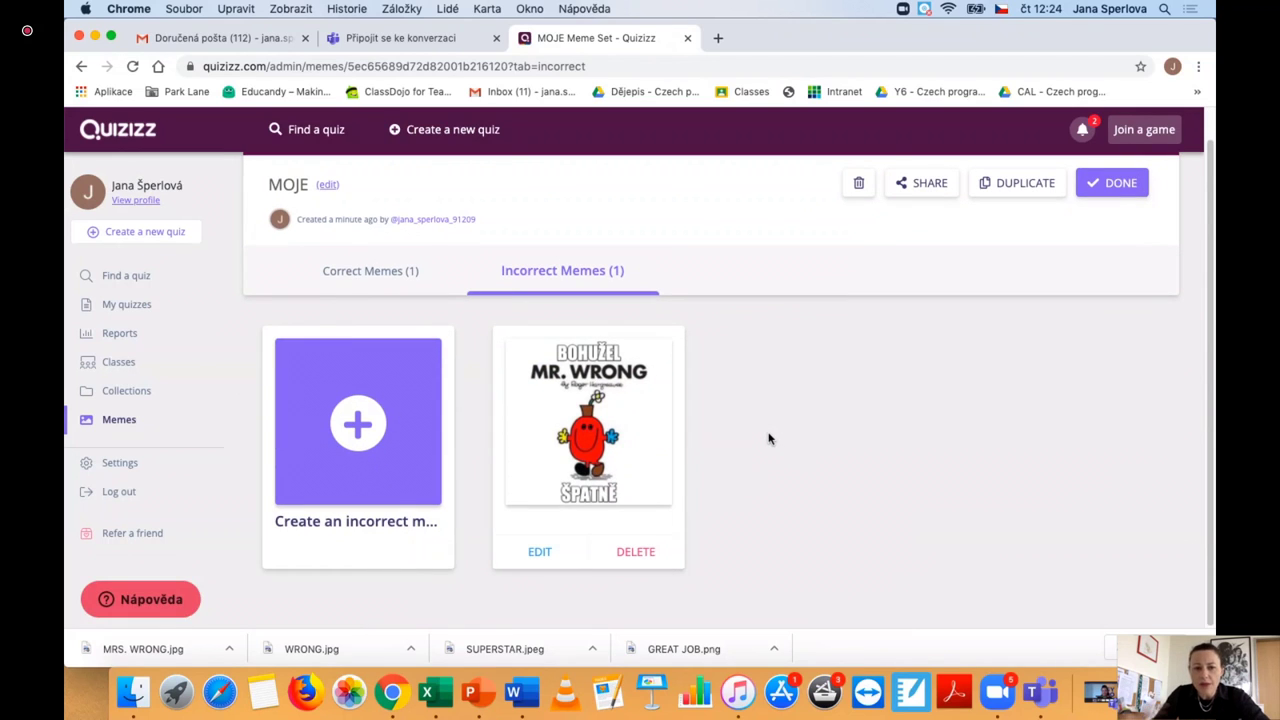
{"action": "left_click", "coordinate": [394, 272]}
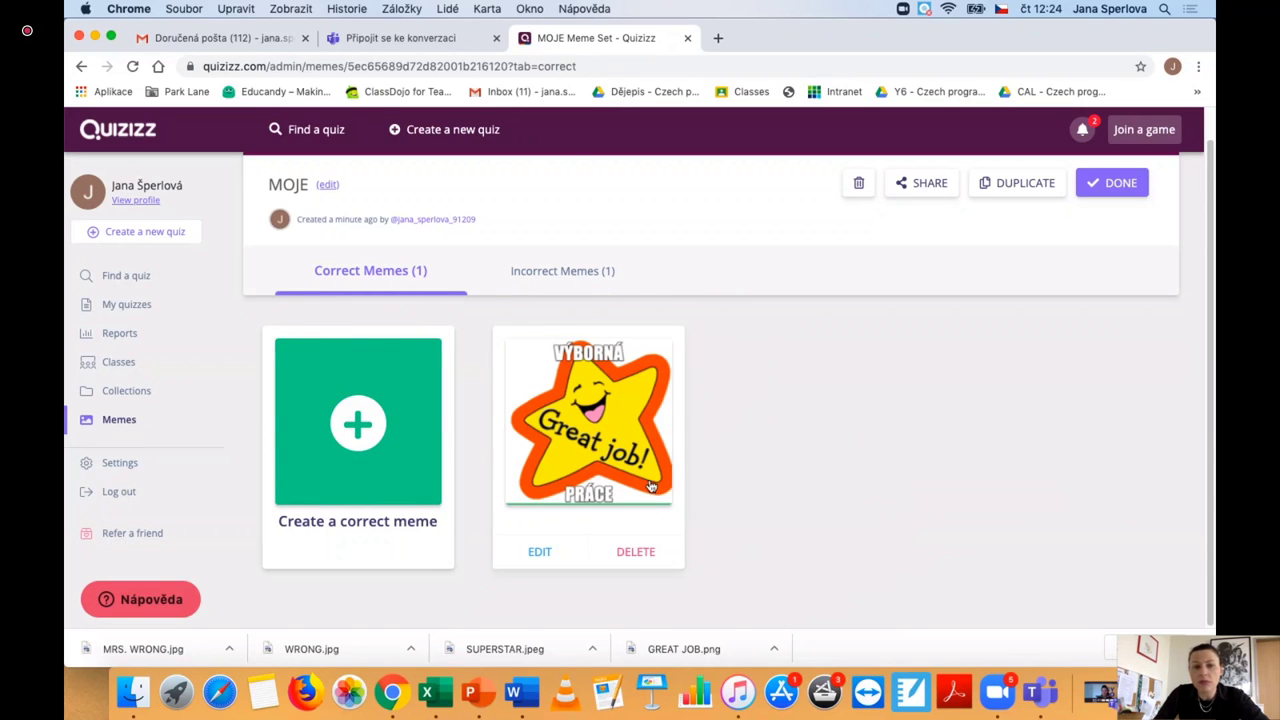
{"action": "left_click", "coordinate": [120, 464]}
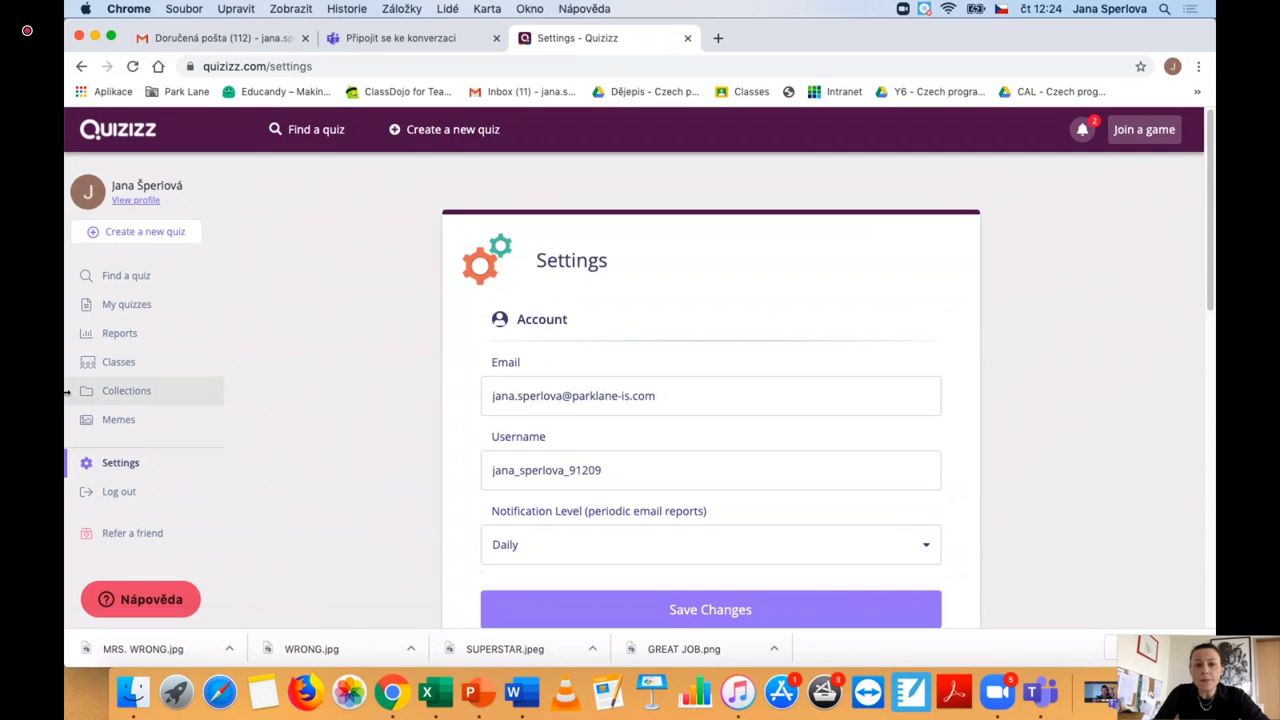
{"action": "scroll", "coordinate": [310, 395], "scroll_direction": "down", "scroll_amount": 5}
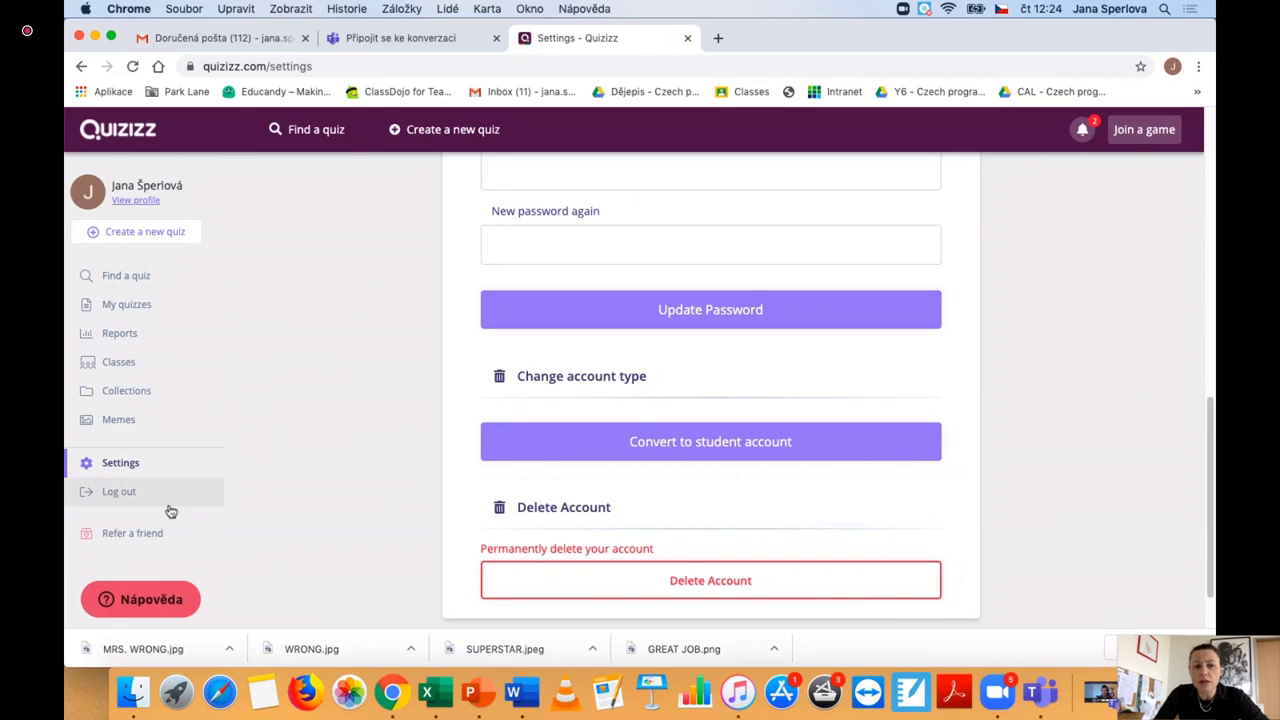
{"action": "scroll", "coordinate": [234, 354], "scroll_direction": "up", "scroll_amount": 5}
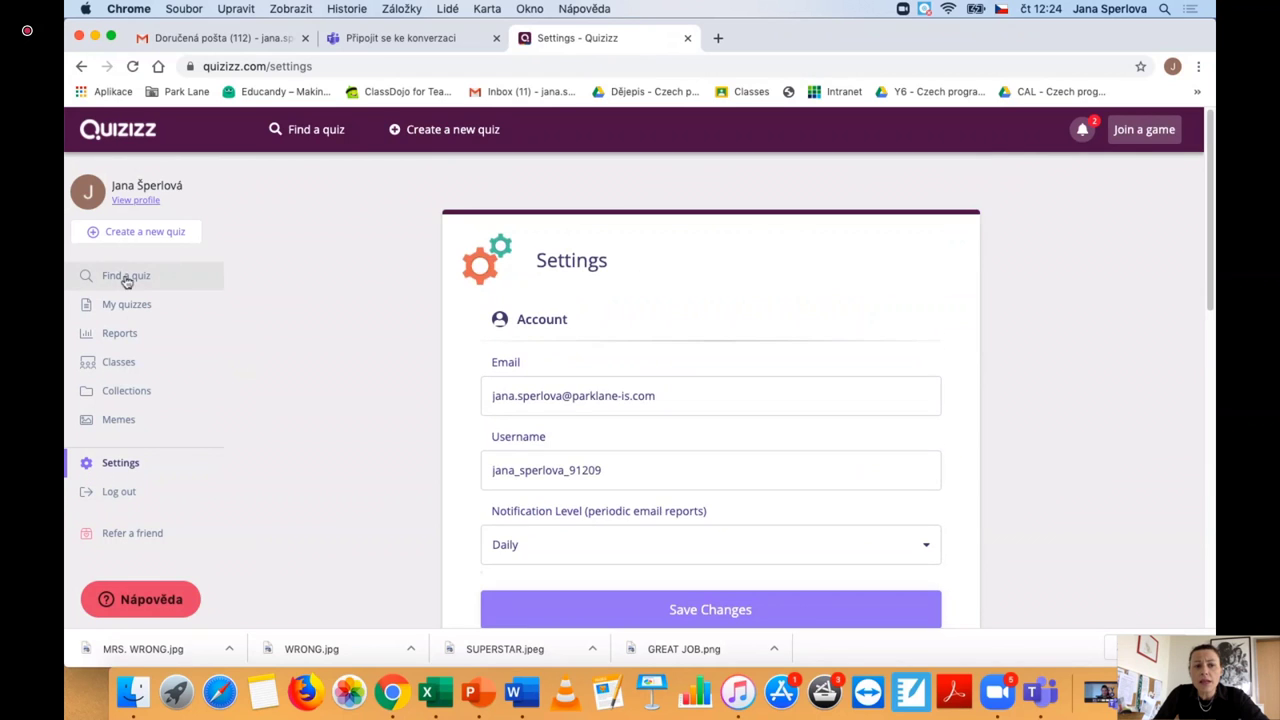
{"action": "left_click", "coordinate": [128, 133]}
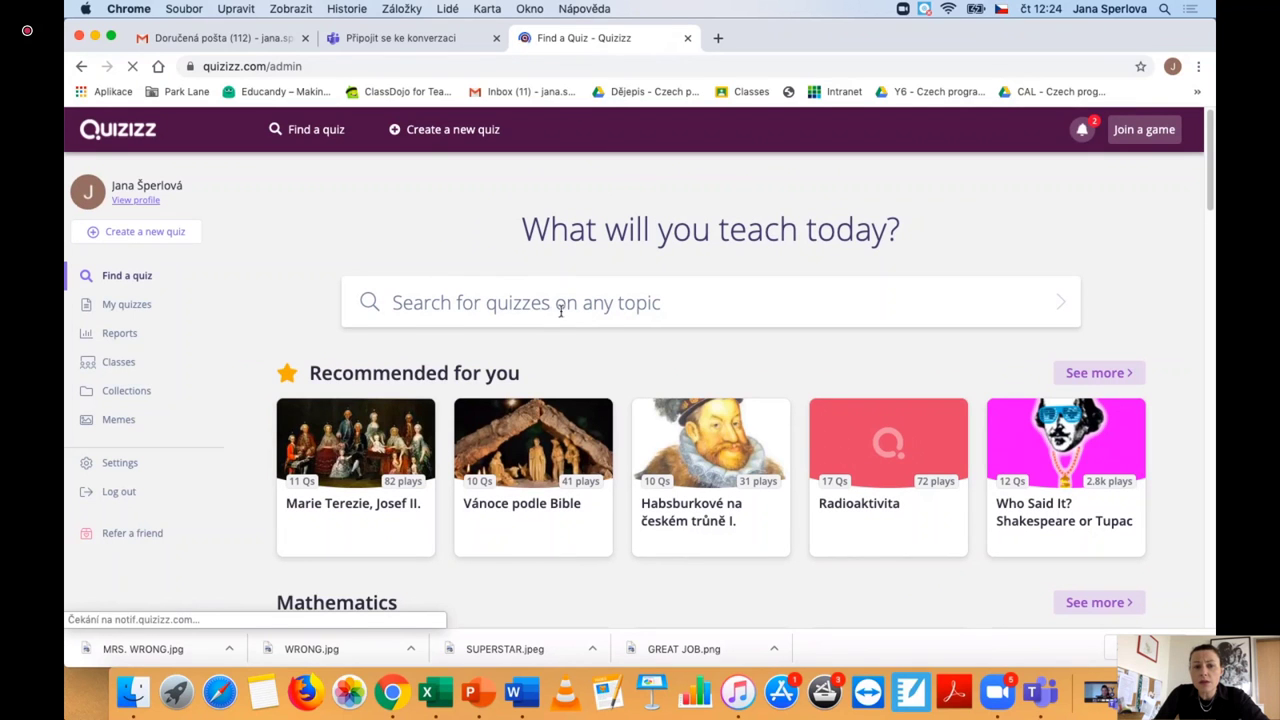
Step: Create a new quiz named HABSBURKOVÉ with Social Studies as its subject
{"action": "left_click", "coordinate": [145, 231]}
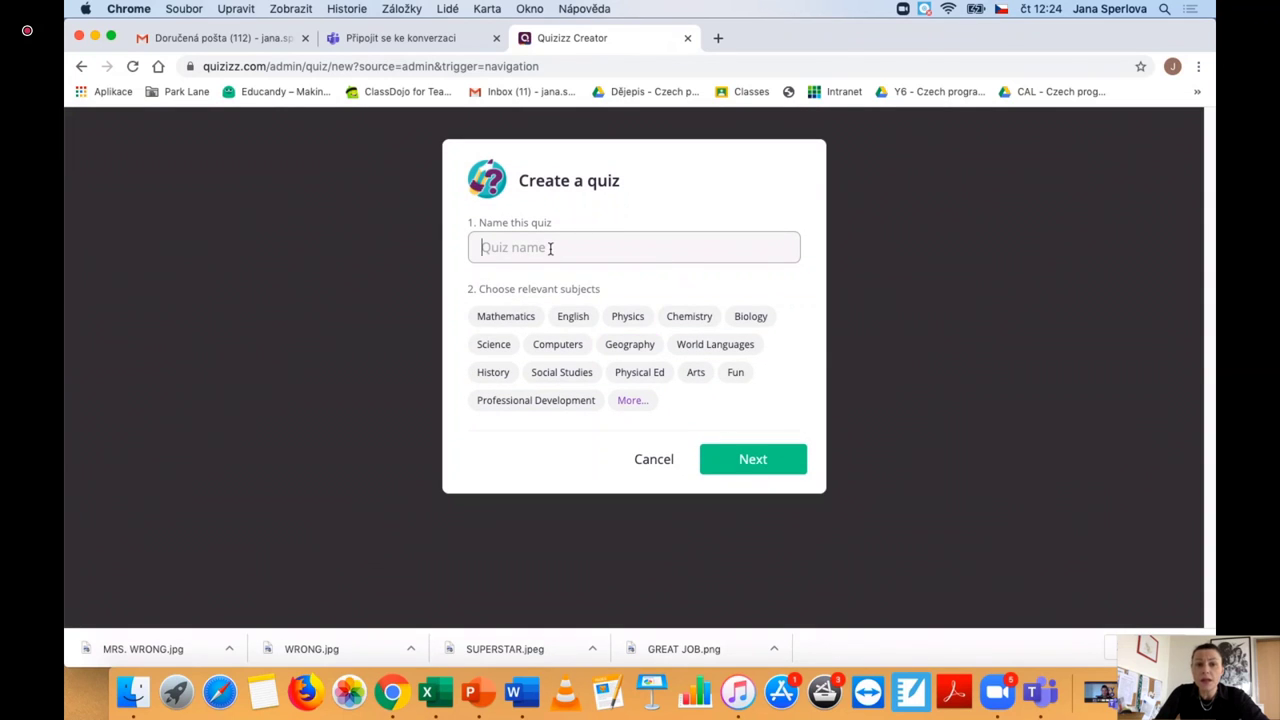
{"action": "left_click", "coordinate": [550, 248]}
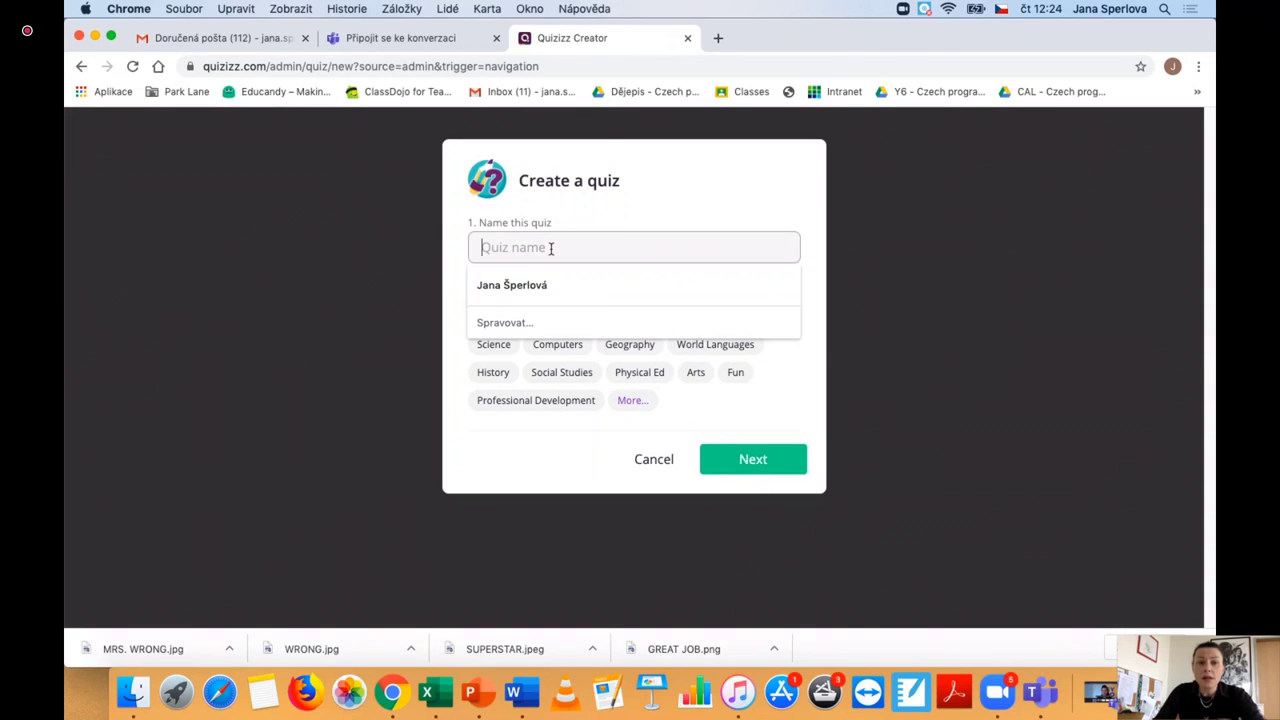
{"action": "type", "text": "HAB"}
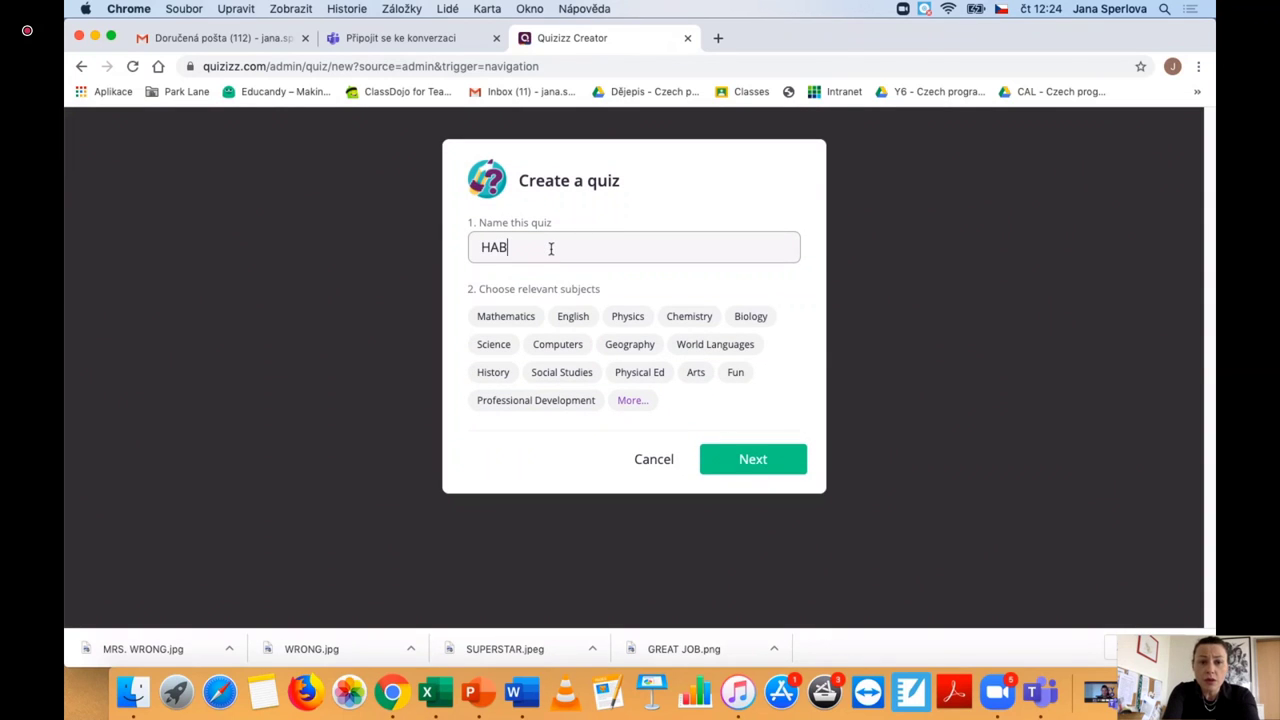
{"action": "type", "text": "SBURKOVÉ"}
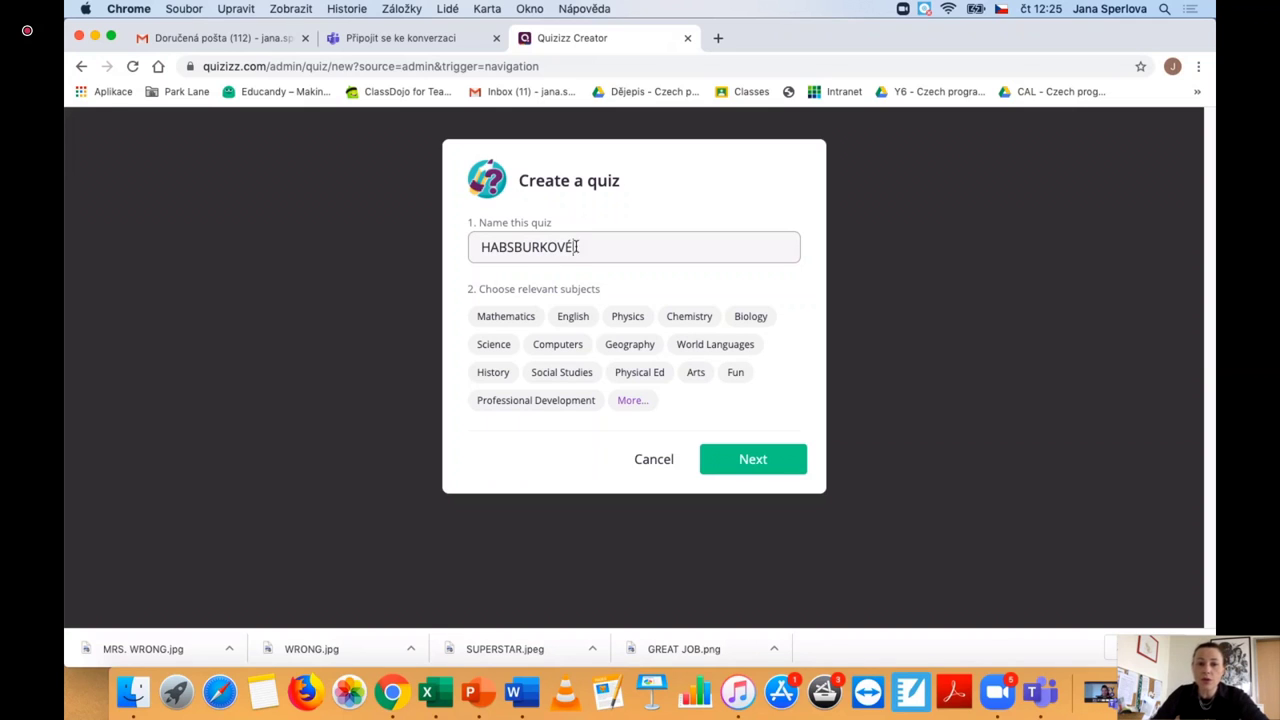
{"action": "left_click", "coordinate": [564, 374]}
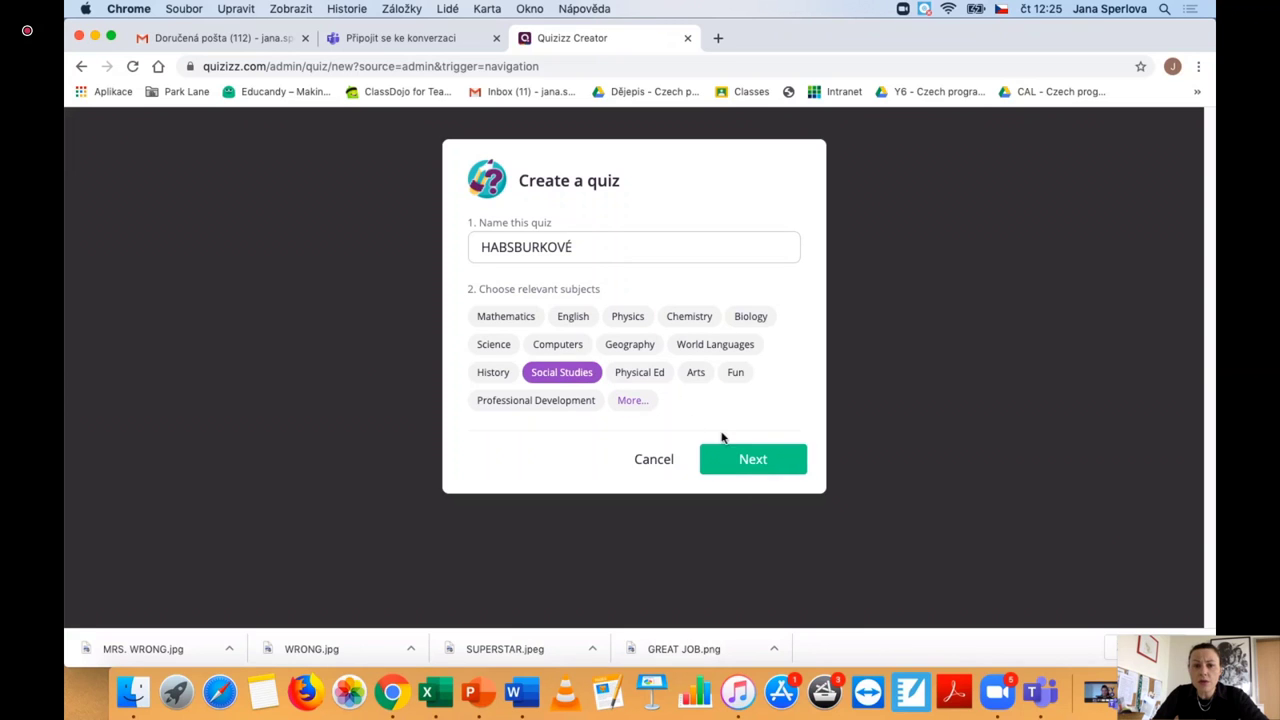
{"action": "left_click", "coordinate": [733, 462]}
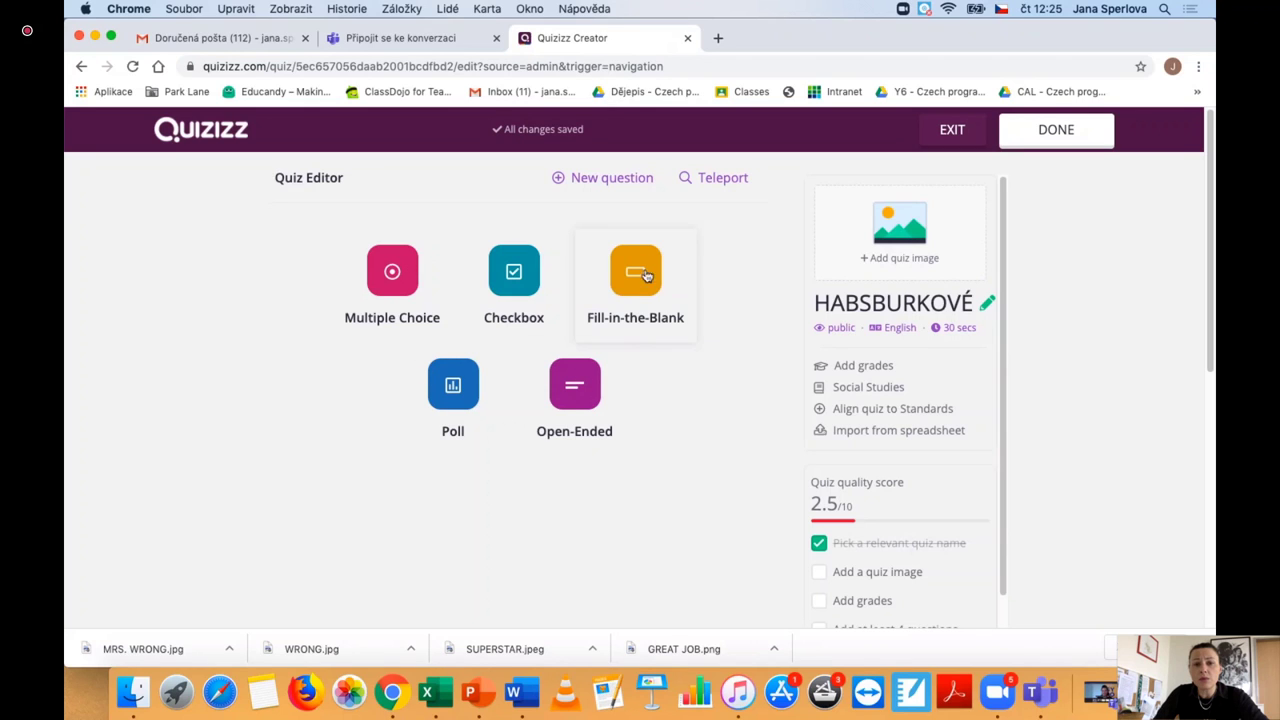
Step: Add a multiple-choice question with the text "Nástup Habsburků na český trůn?"
{"action": "left_click", "coordinate": [386, 288]}
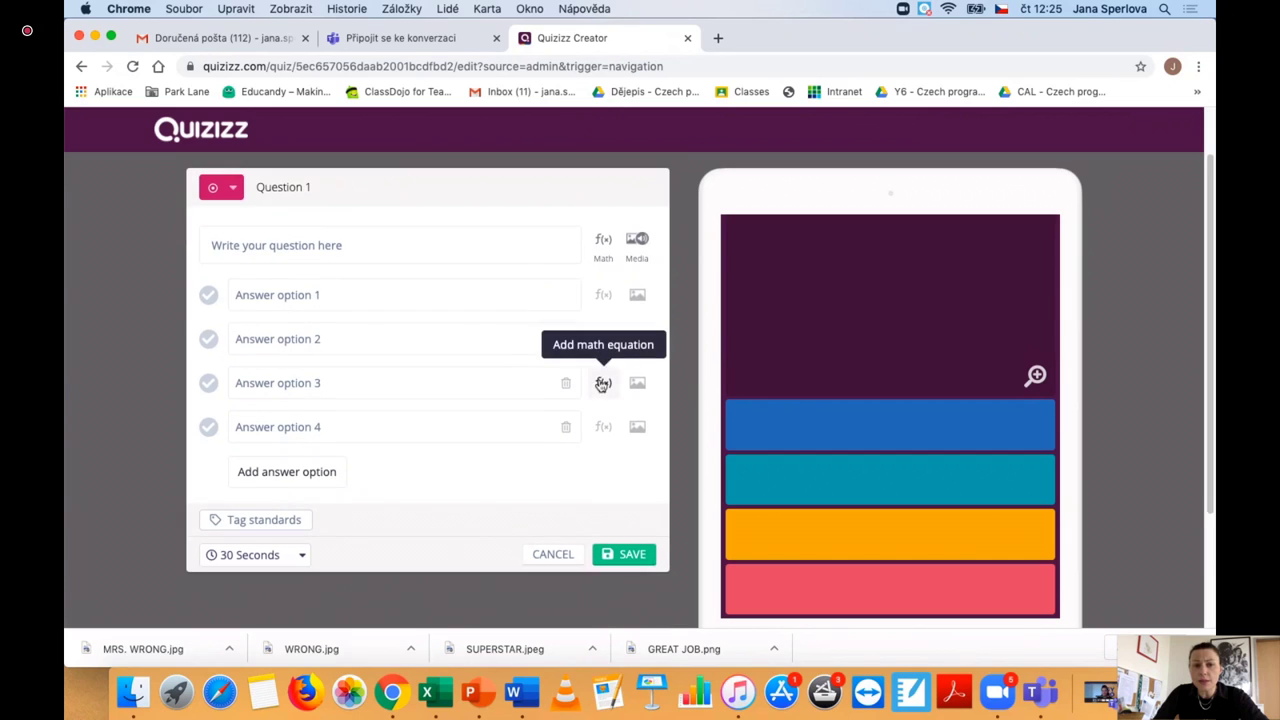
{"action": "left_click", "coordinate": [405, 249]}
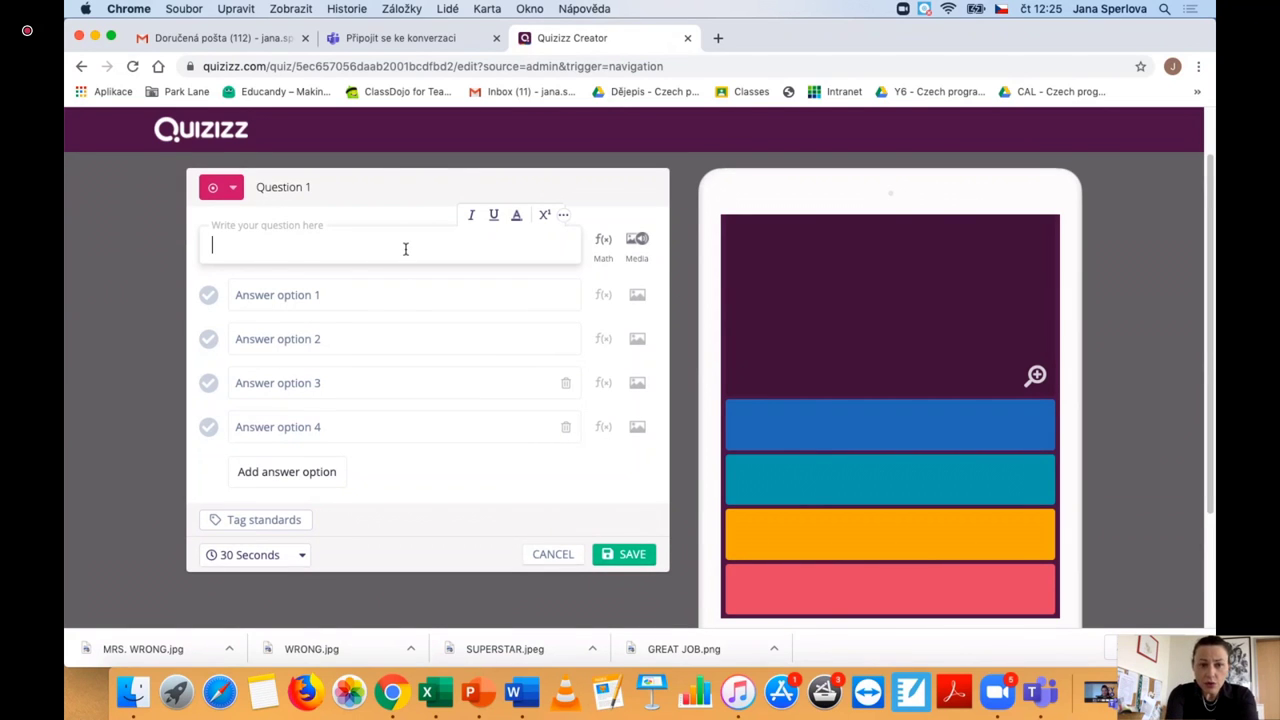
{"action": "type", "text": "Nást"}
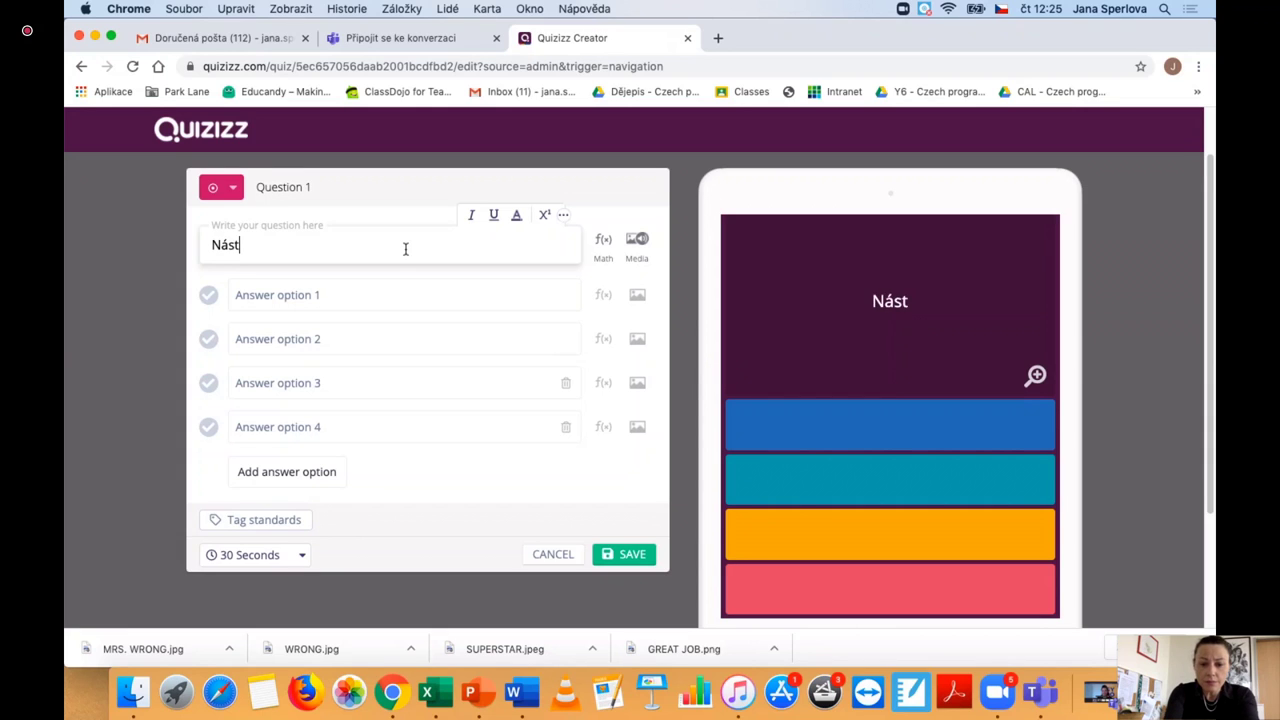
{"action": "type", "text": "up Habsb"}
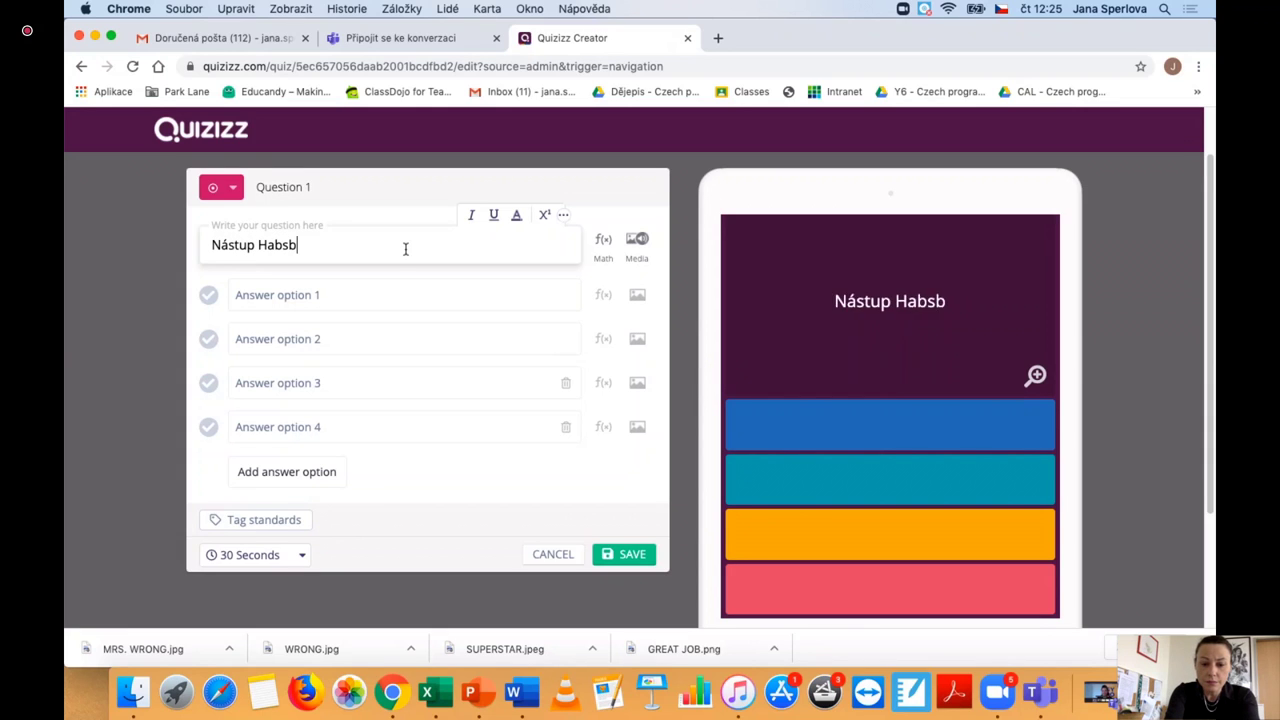
{"action": "type", "text": "urků na "}
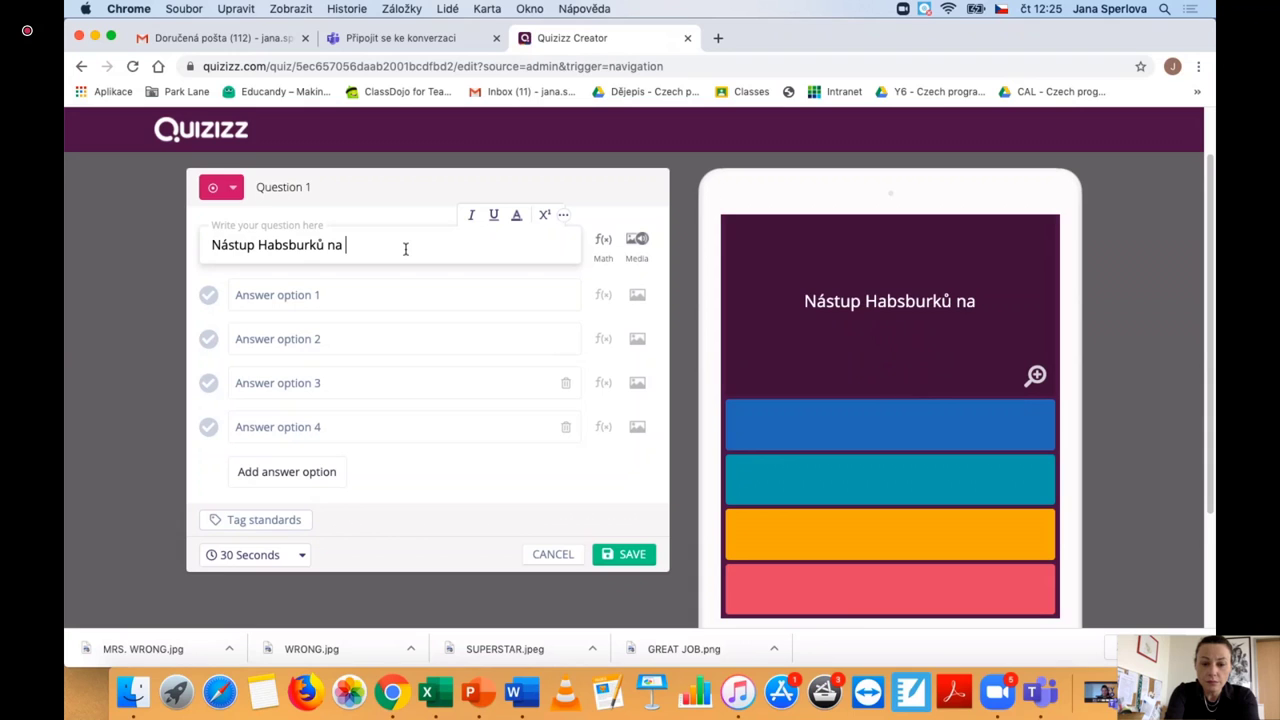
{"action": "type", "text": "český trůn"}
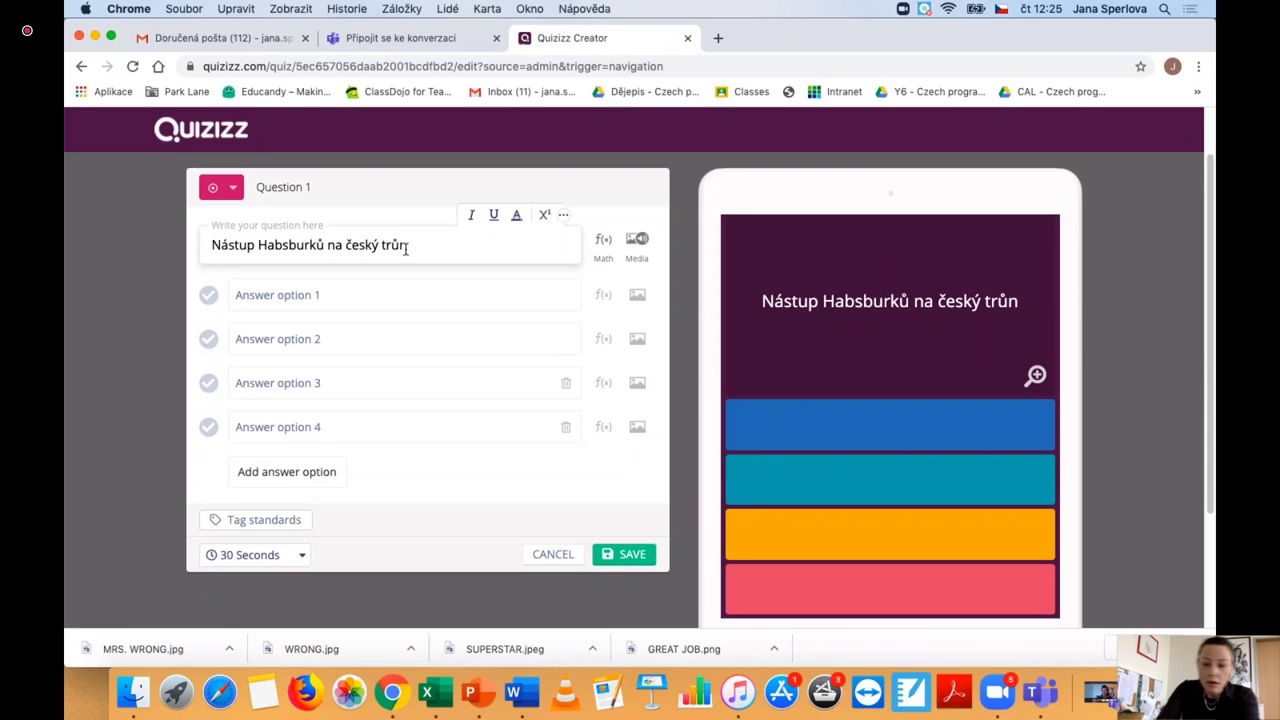
{"action": "type", "text": "?"}
Step: Enter 1520, 1526, 1539 and 1540 as the four answer options and mark 1526 as the correct one
{"action": "left_click", "coordinate": [309, 297]}
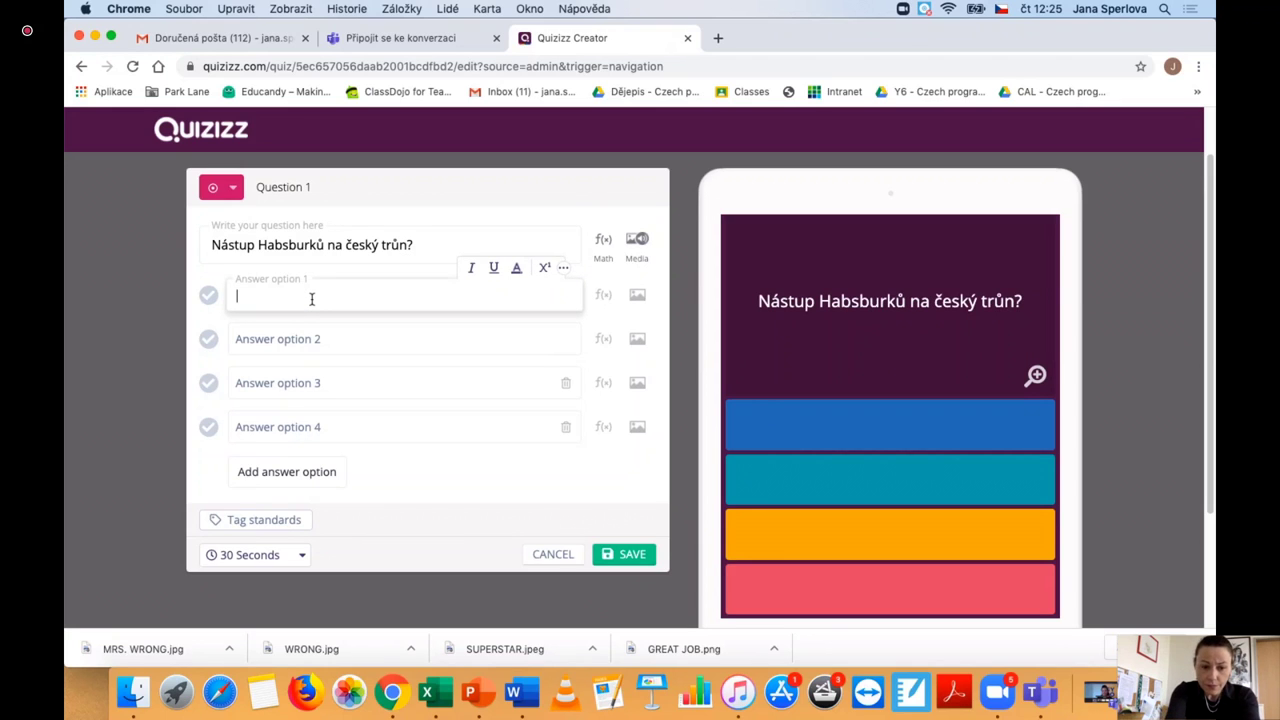
{"action": "type", "text": "1520"}
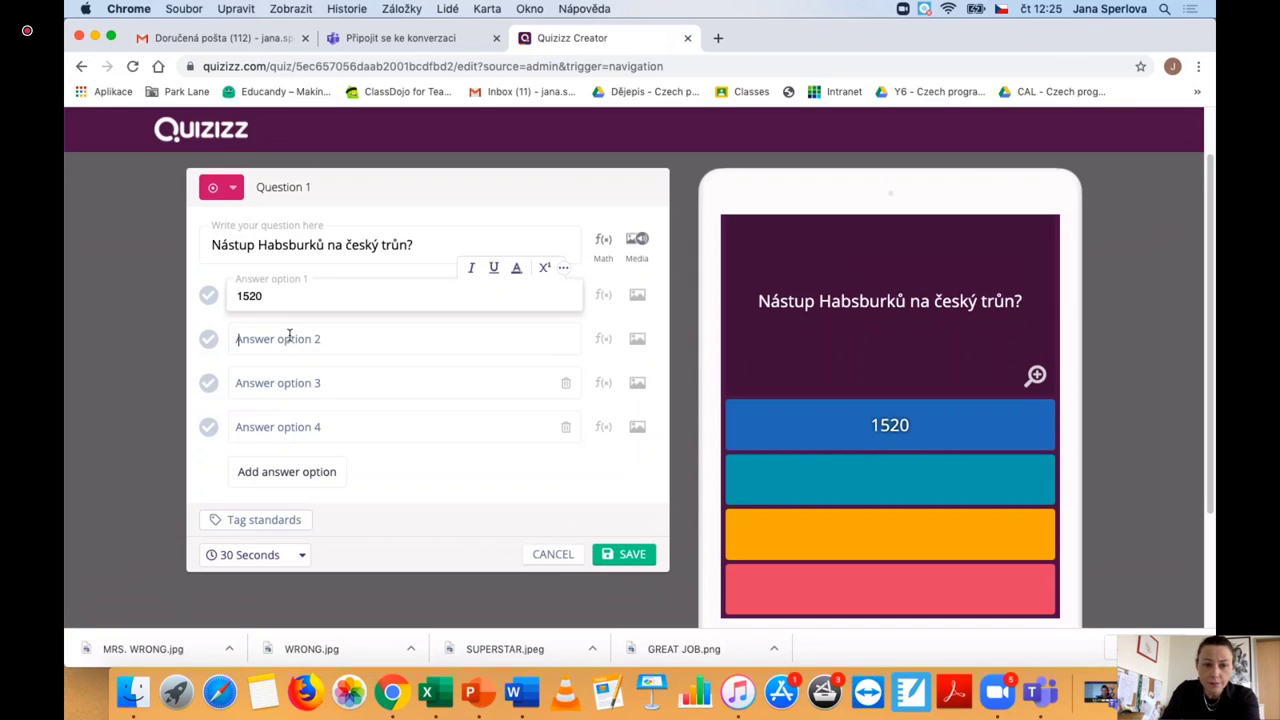
{"action": "type", "text": "1526"}
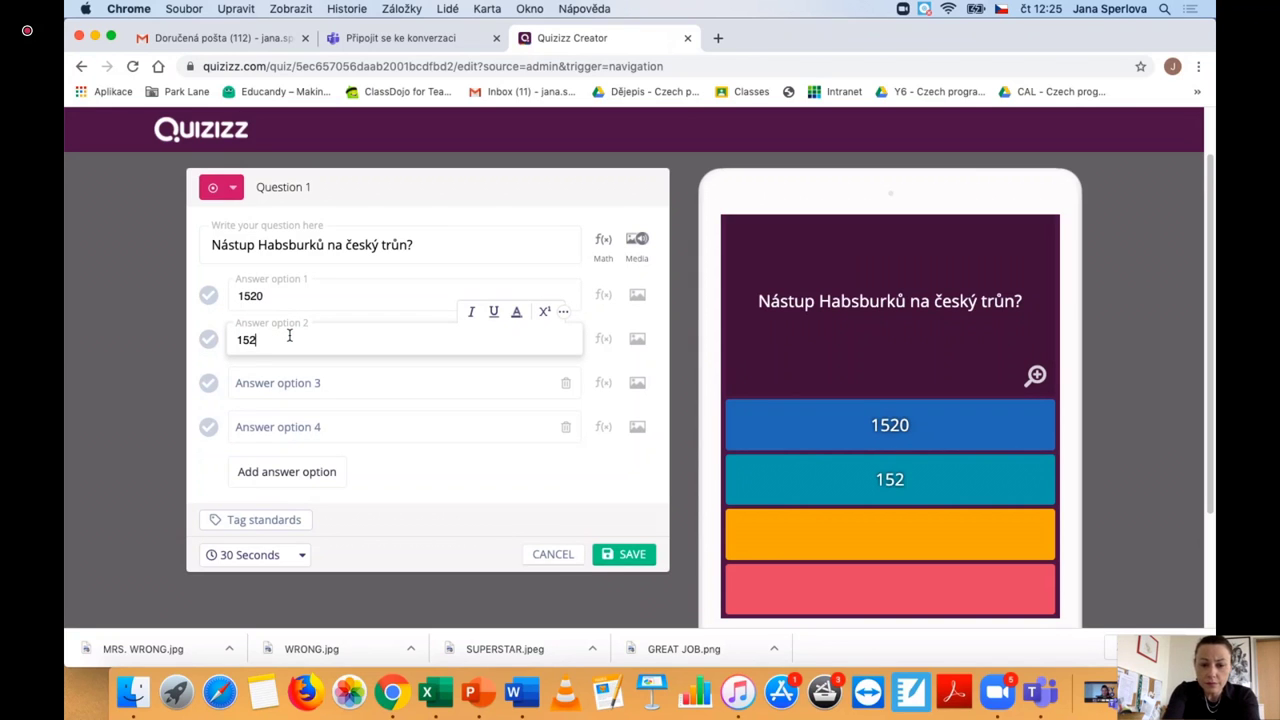
{"action": "left_click", "coordinate": [270, 387]}
{"action": "type", "text": "1539"}
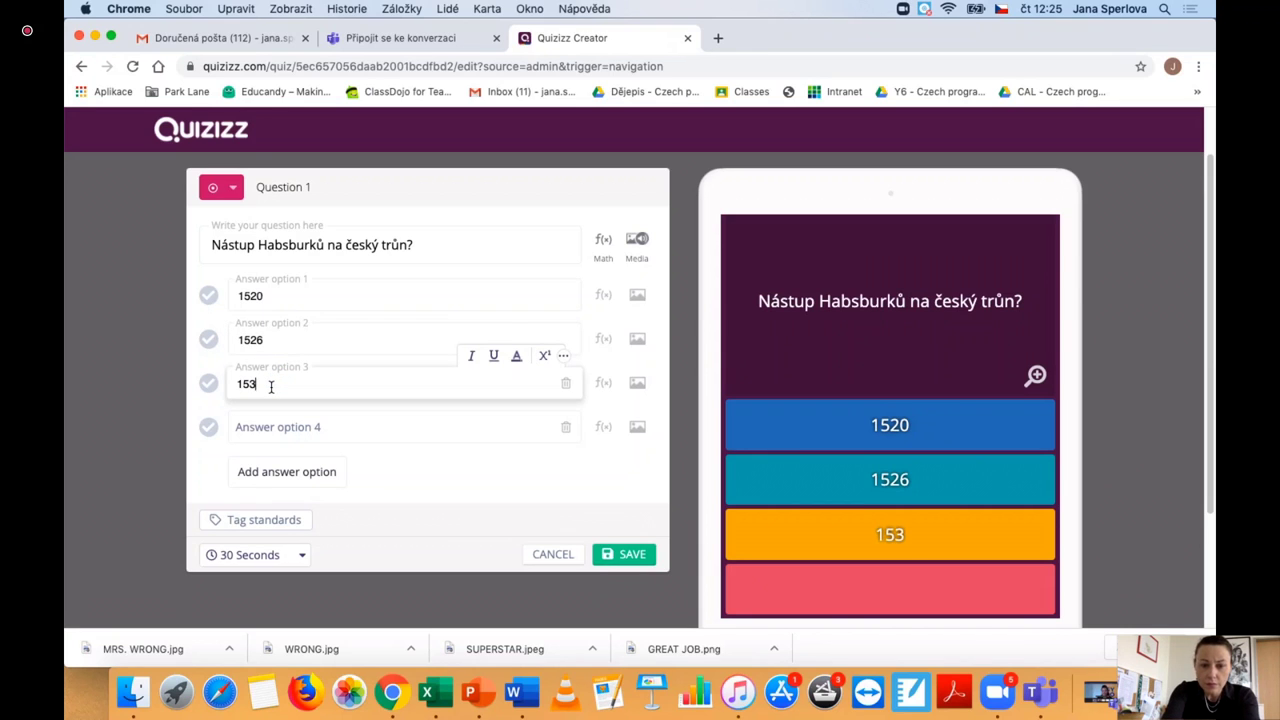
{"action": "left_click", "coordinate": [261, 424]}
{"action": "type", "text": "1540"}
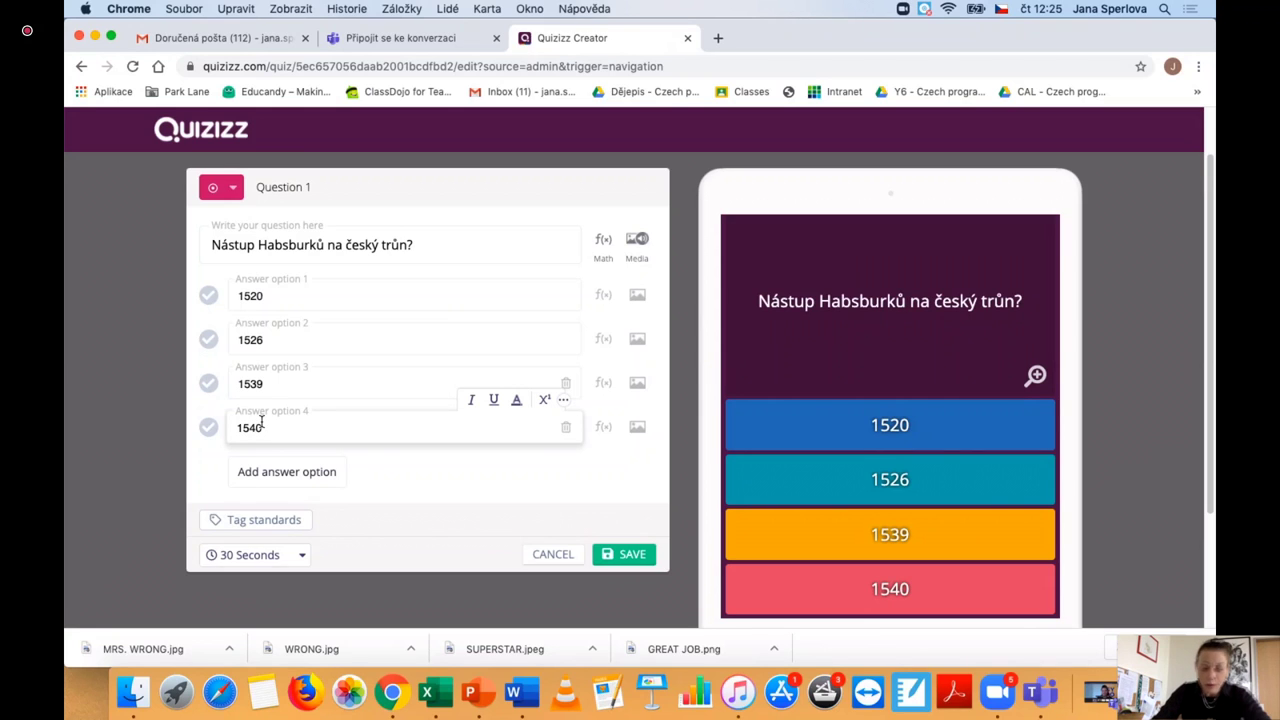
{"action": "left_click", "coordinate": [208, 340]}
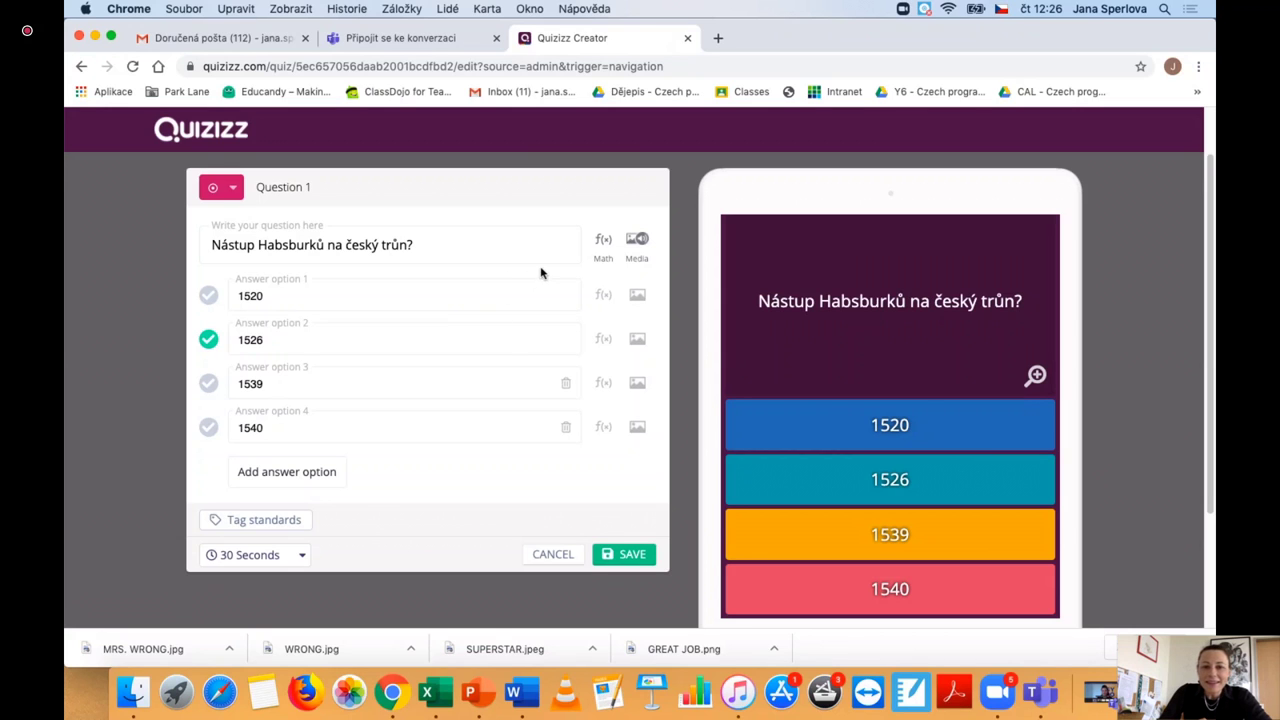
Step: View the question's media upload options, and save the question with a 20-second time limit
{"action": "left_click", "coordinate": [637, 250]}
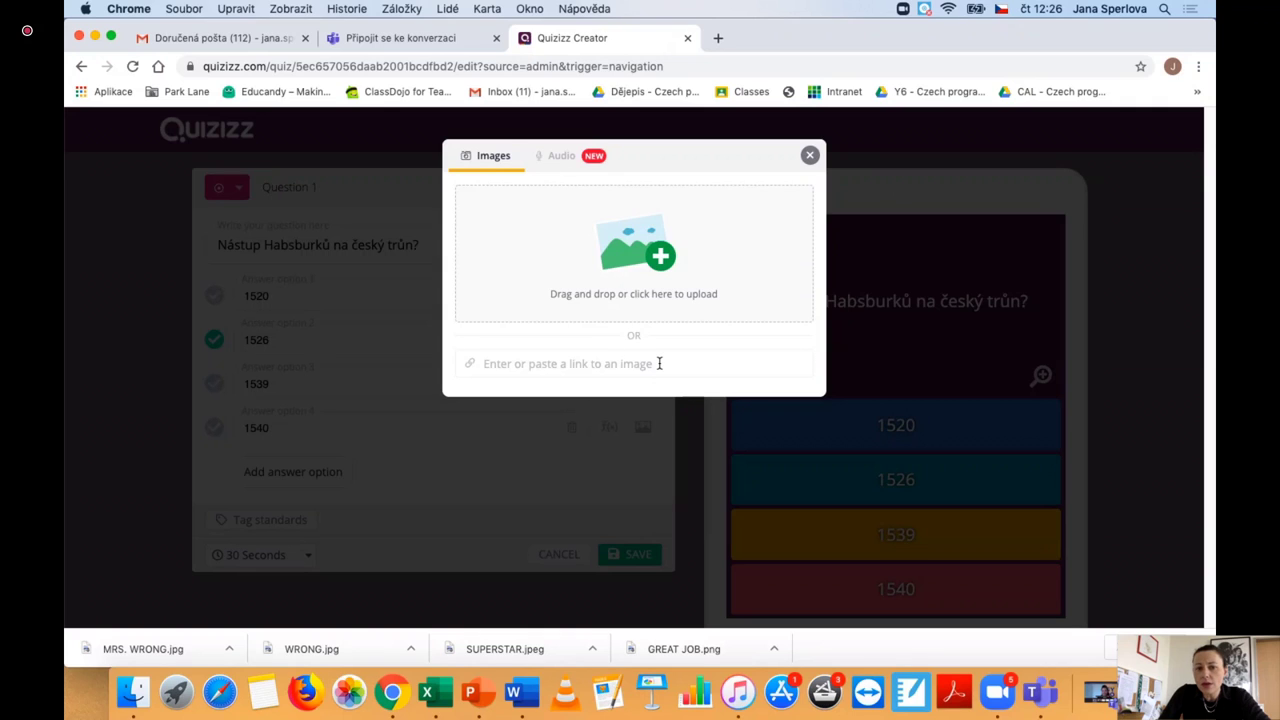
{"action": "left_click", "coordinate": [809, 156]}
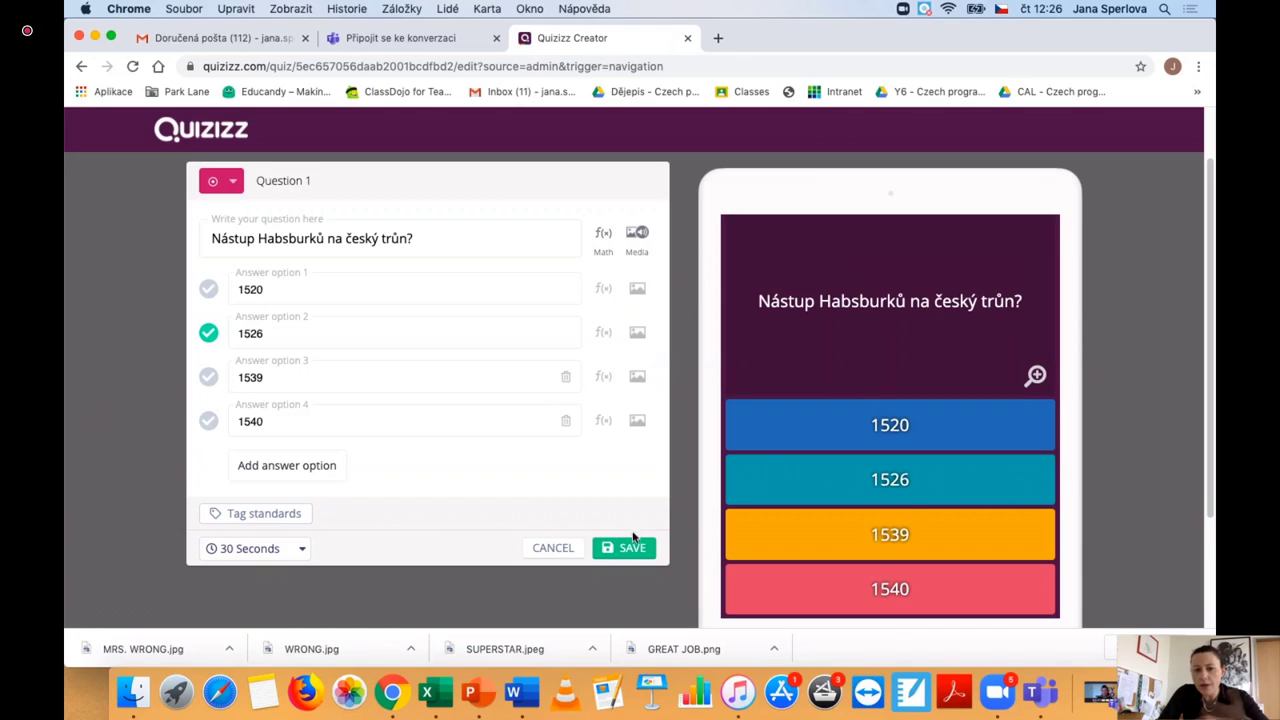
{"action": "left_click", "coordinate": [300, 552]}
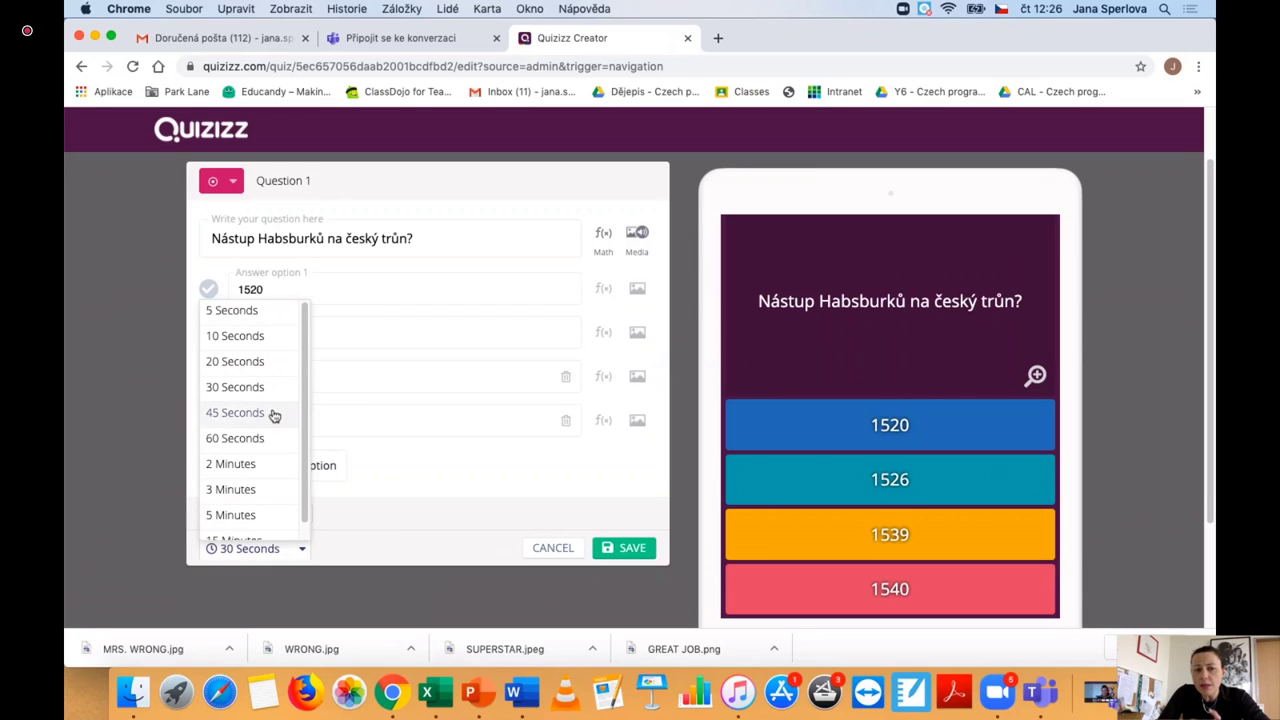
{"action": "left_click", "coordinate": [241, 361]}
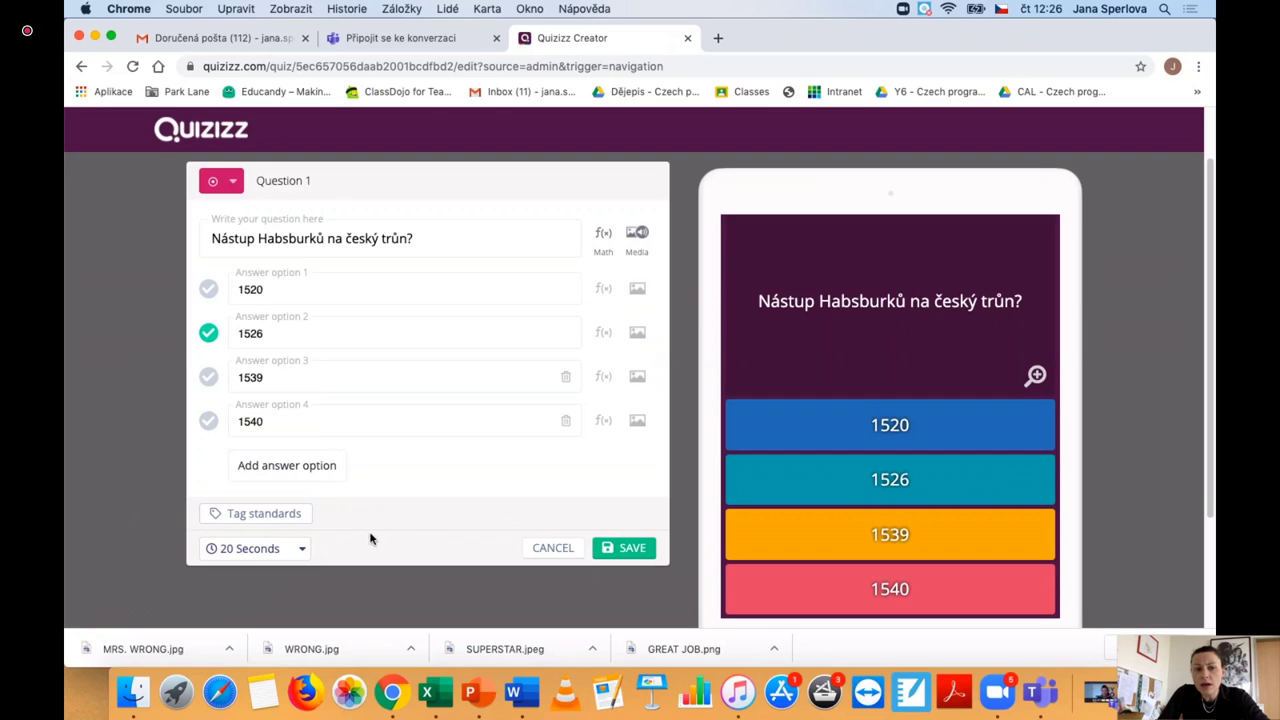
{"action": "left_click", "coordinate": [632, 541]}
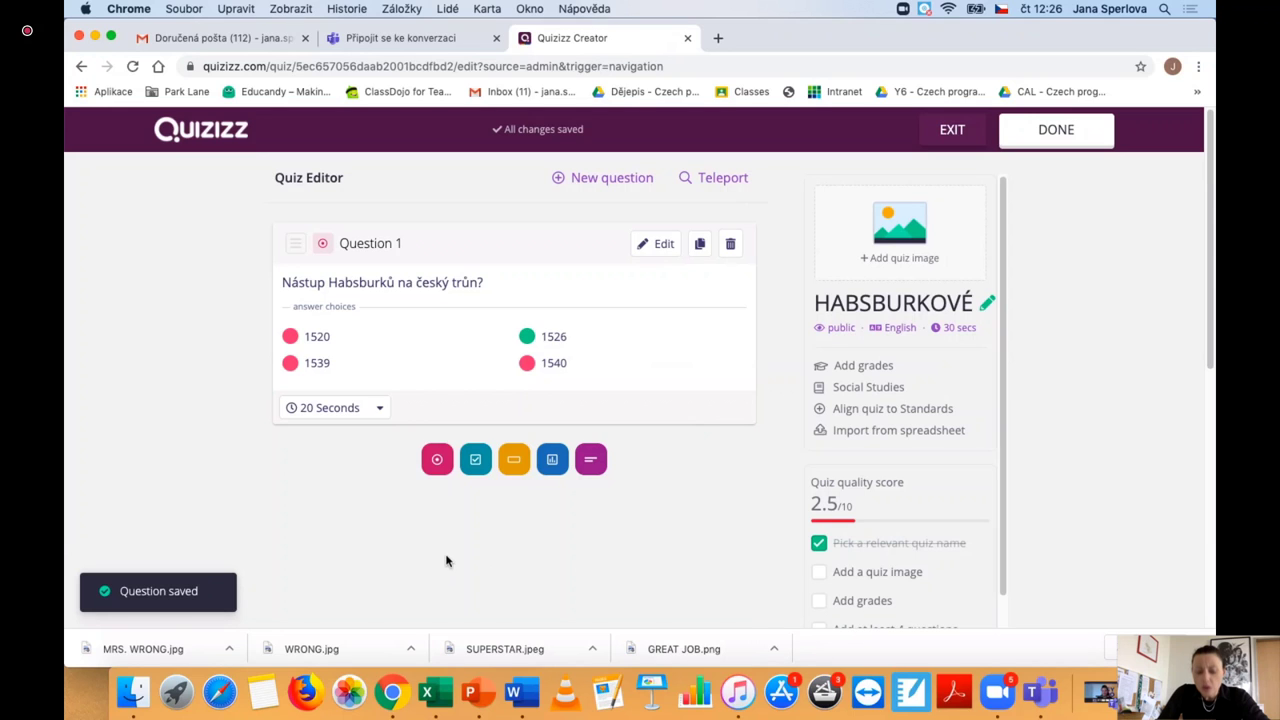
Step: Add a checkbox question with several selectable answers and the text "Jaké město si zvolil Rudolf II. za své sídlo?"
{"action": "left_click", "coordinate": [476, 462]}
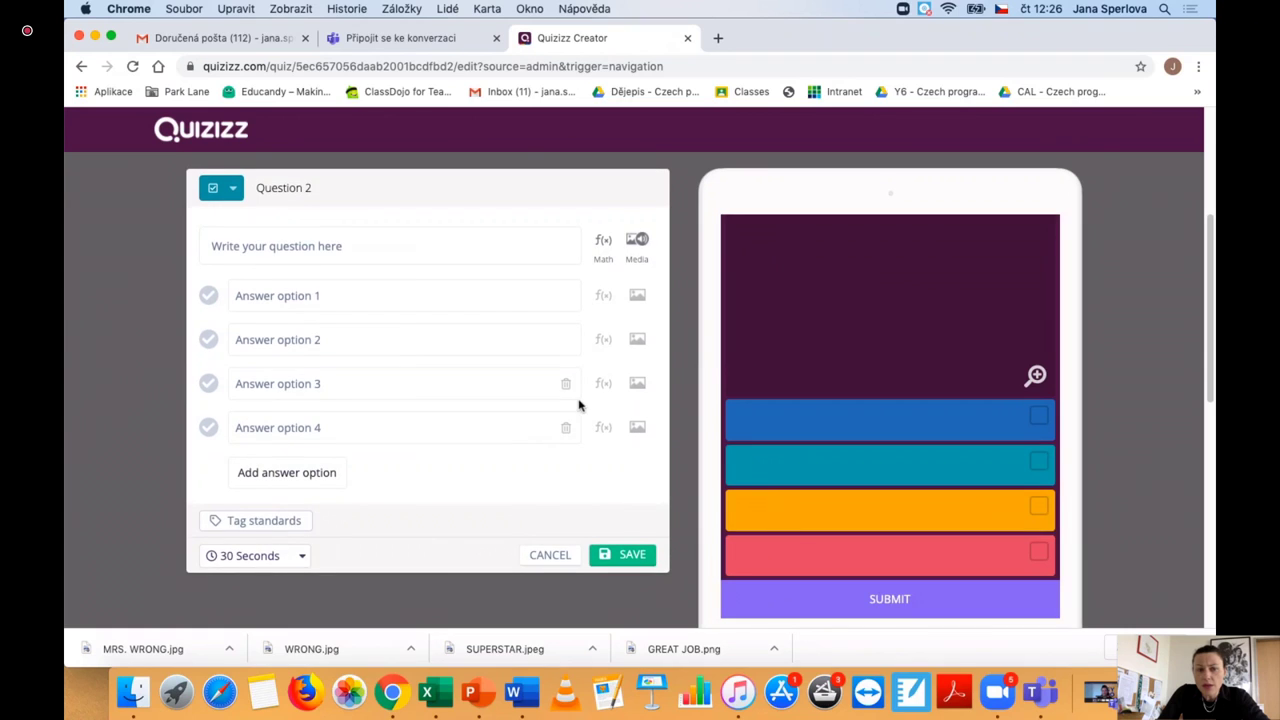
{"action": "left_click", "coordinate": [455, 250]}
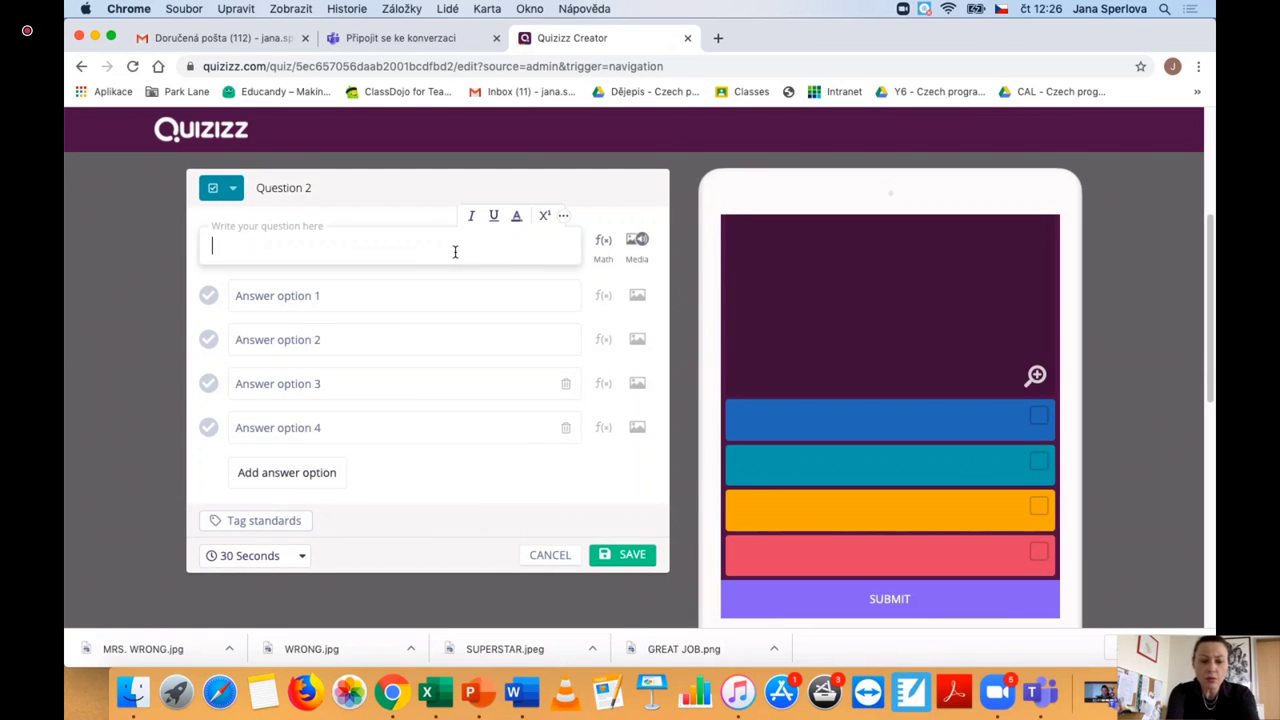
{"action": "type", "text": "Ja"}
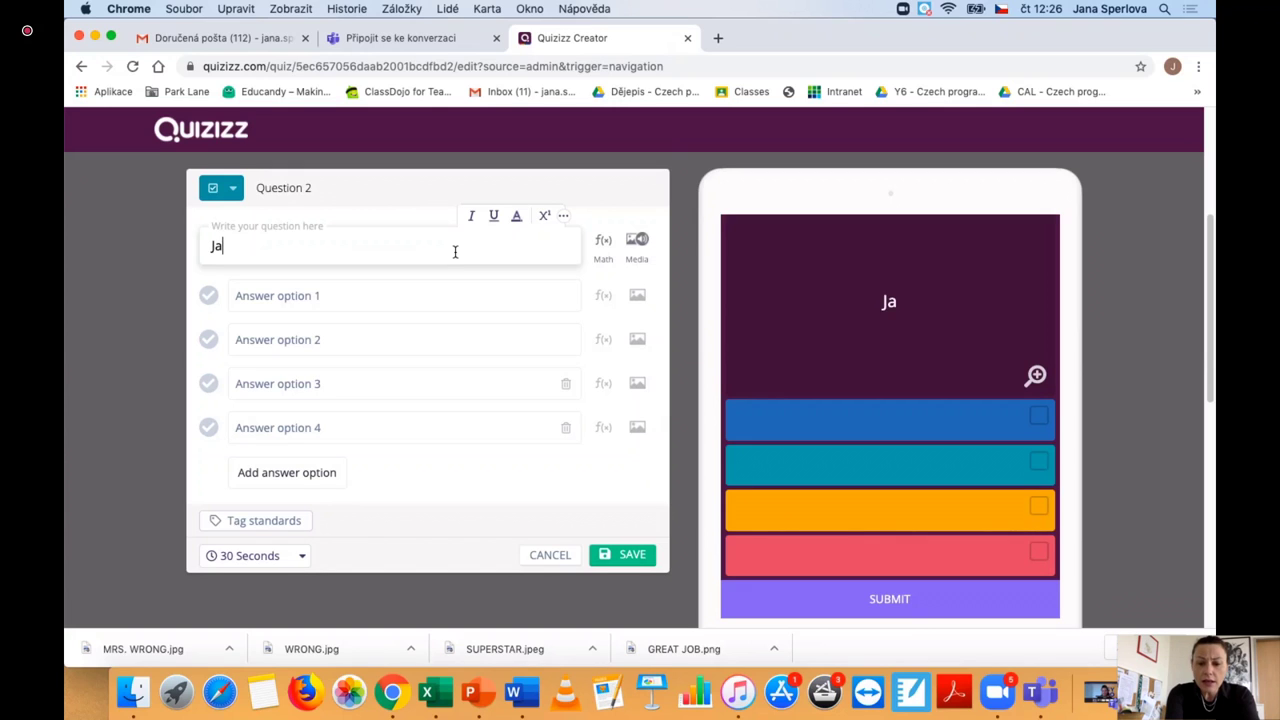
{"action": "type", "text": "ké měs"}
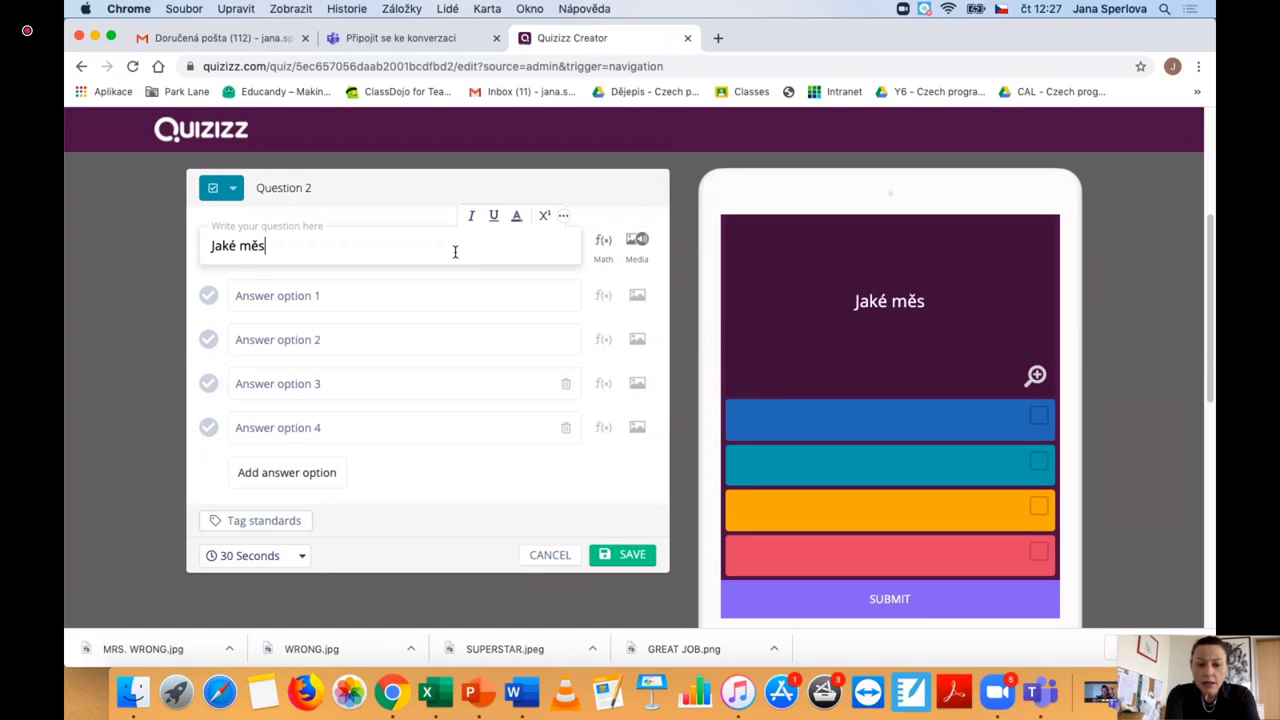
{"action": "type", "text": "to si zv"}
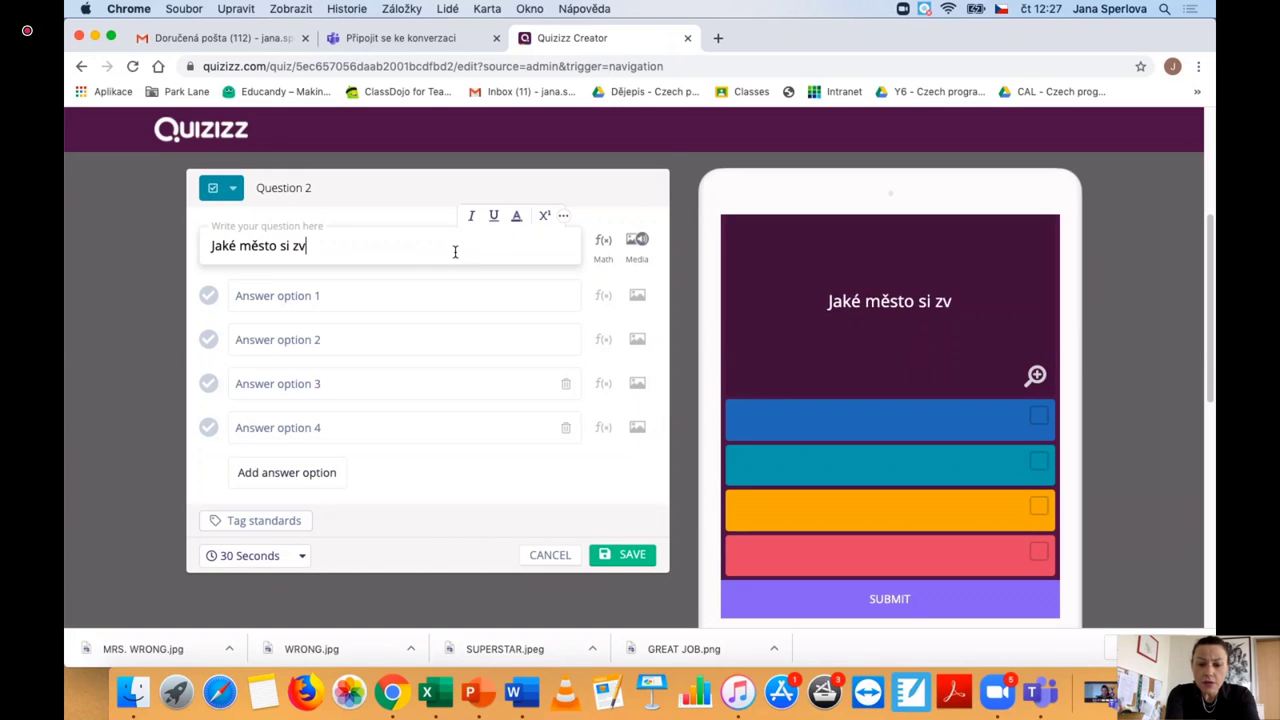
{"action": "type", "text": "olil Rudlo"}
{"action": "key", "text": "BackSpace"}
{"action": "key", "text": "BackSpace"}
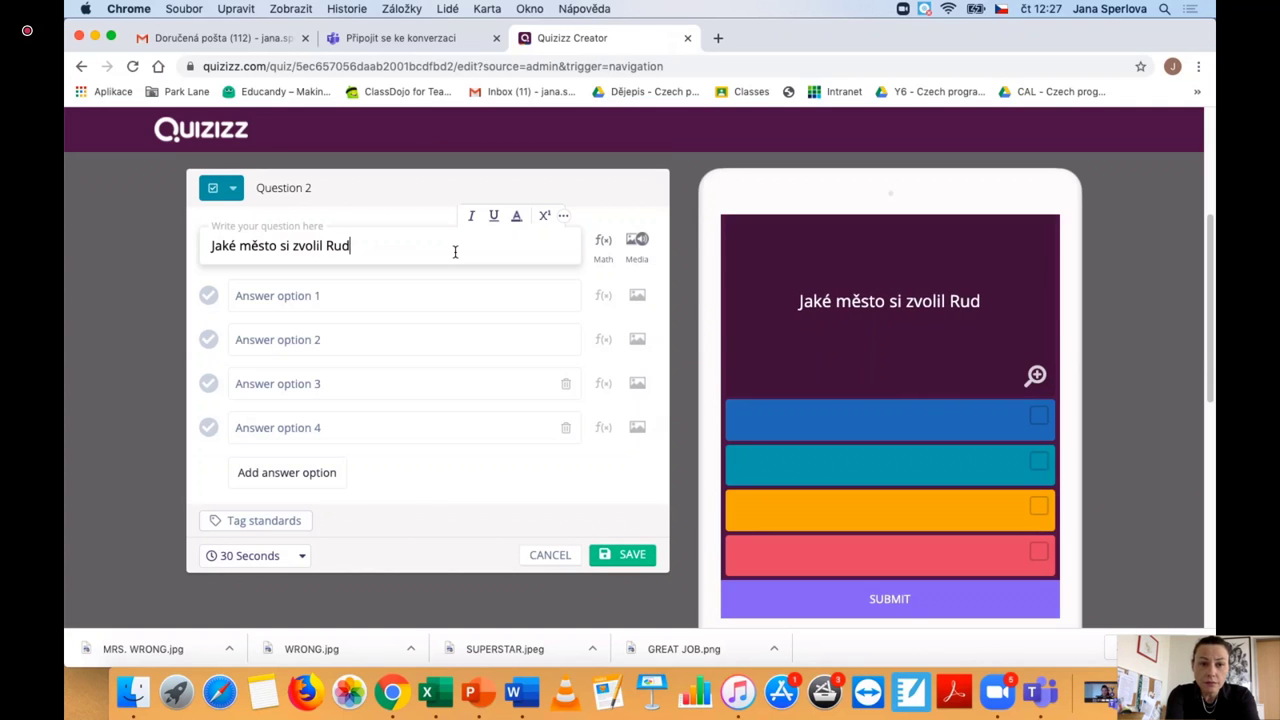
{"action": "type", "text": "olf II"}
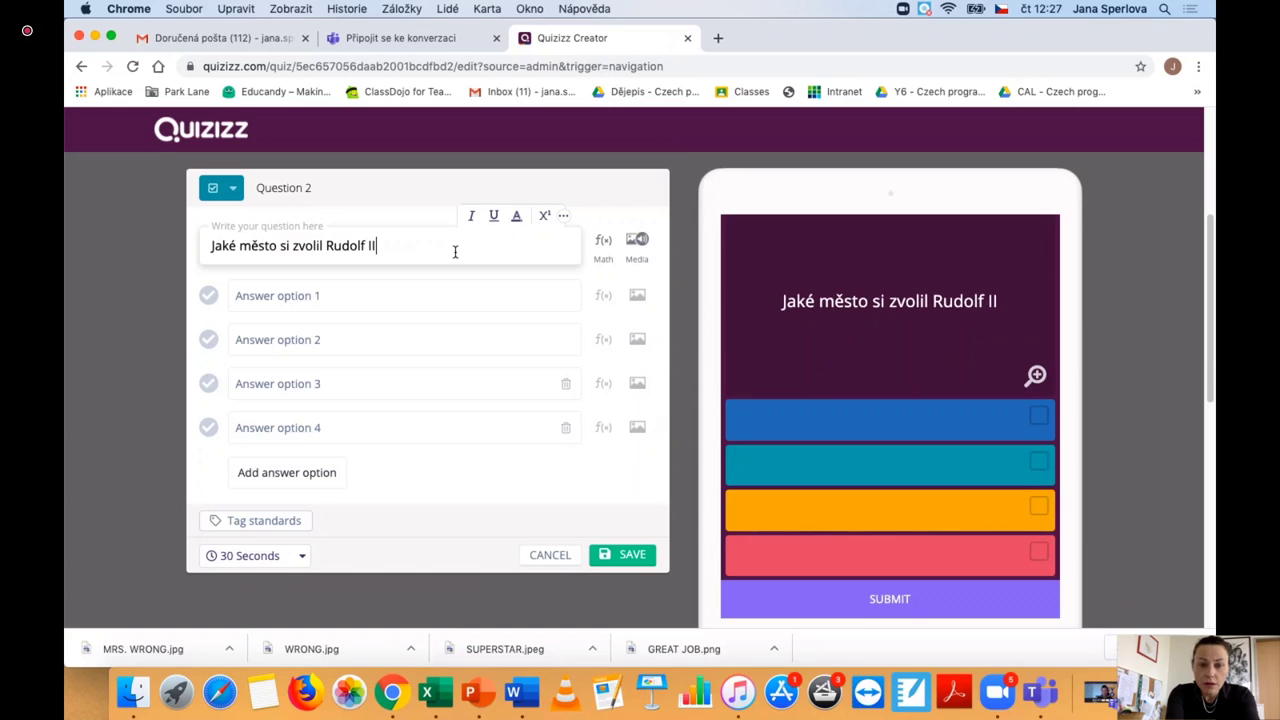
{"action": "type", "text": ". za své sídlo"}
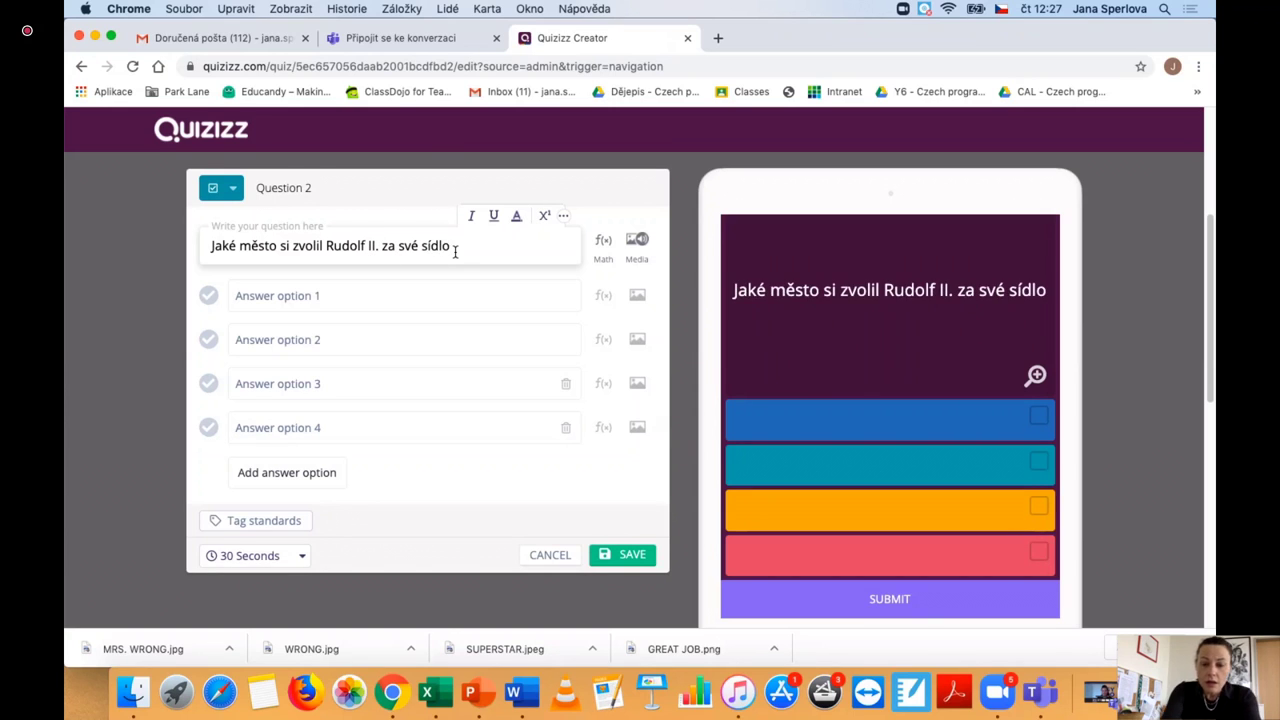
{"action": "type", "text": "?"}
Step: Enter Prahu, Vídeň and Olomouc as the first three answer options and mark Prahu as correct
{"action": "left_click", "coordinate": [331, 296]}
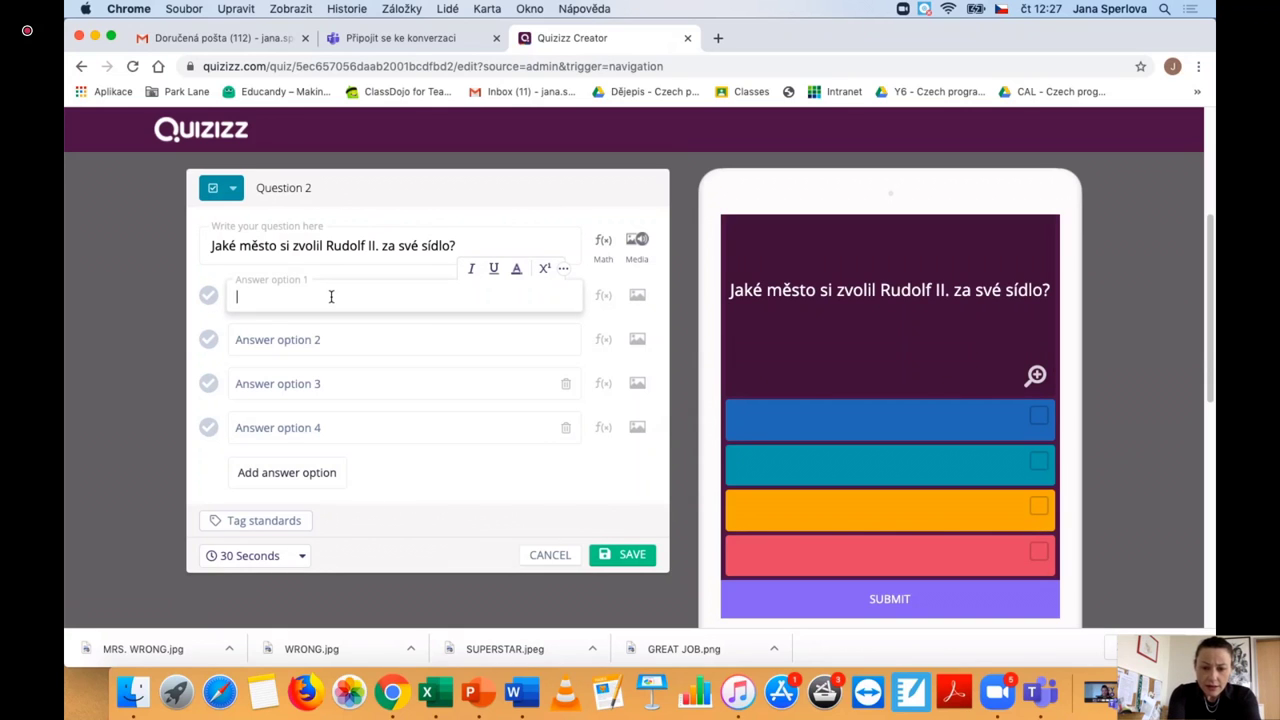
{"action": "type", "text": "Prahu"}
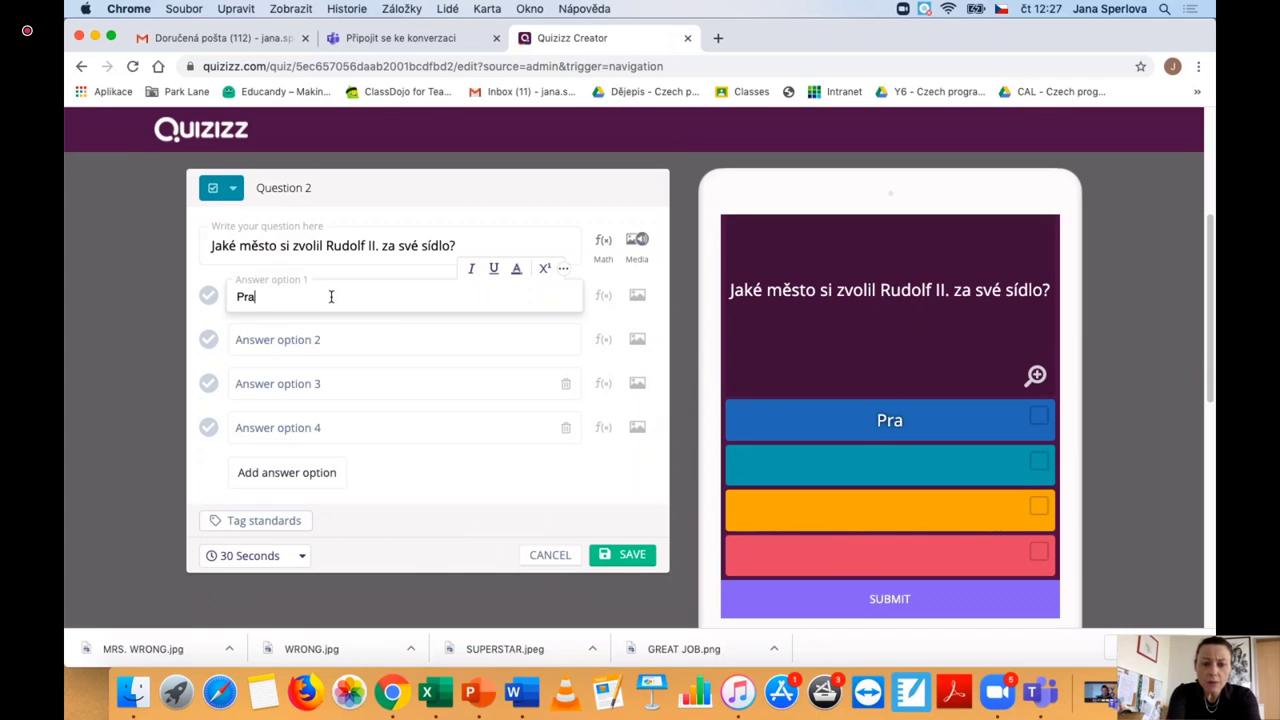
{"action": "left_click", "coordinate": [291, 340]}
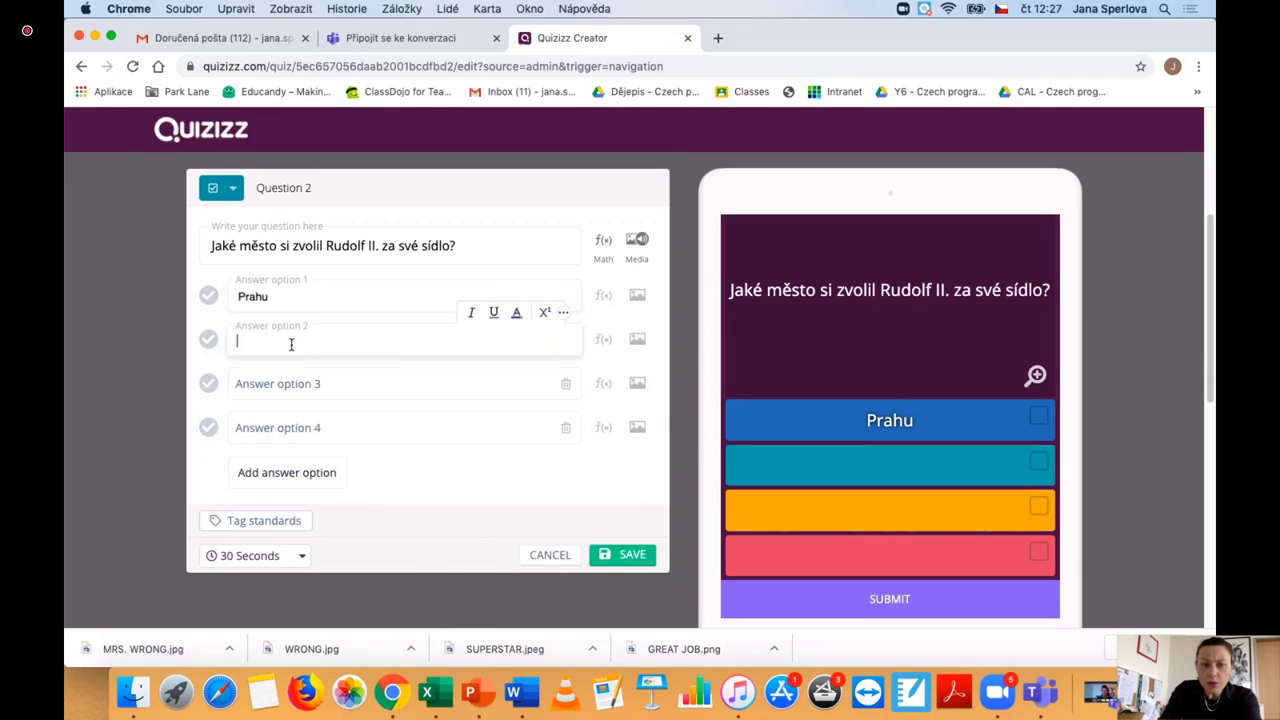
{"action": "type", "text": "Vídeň"}
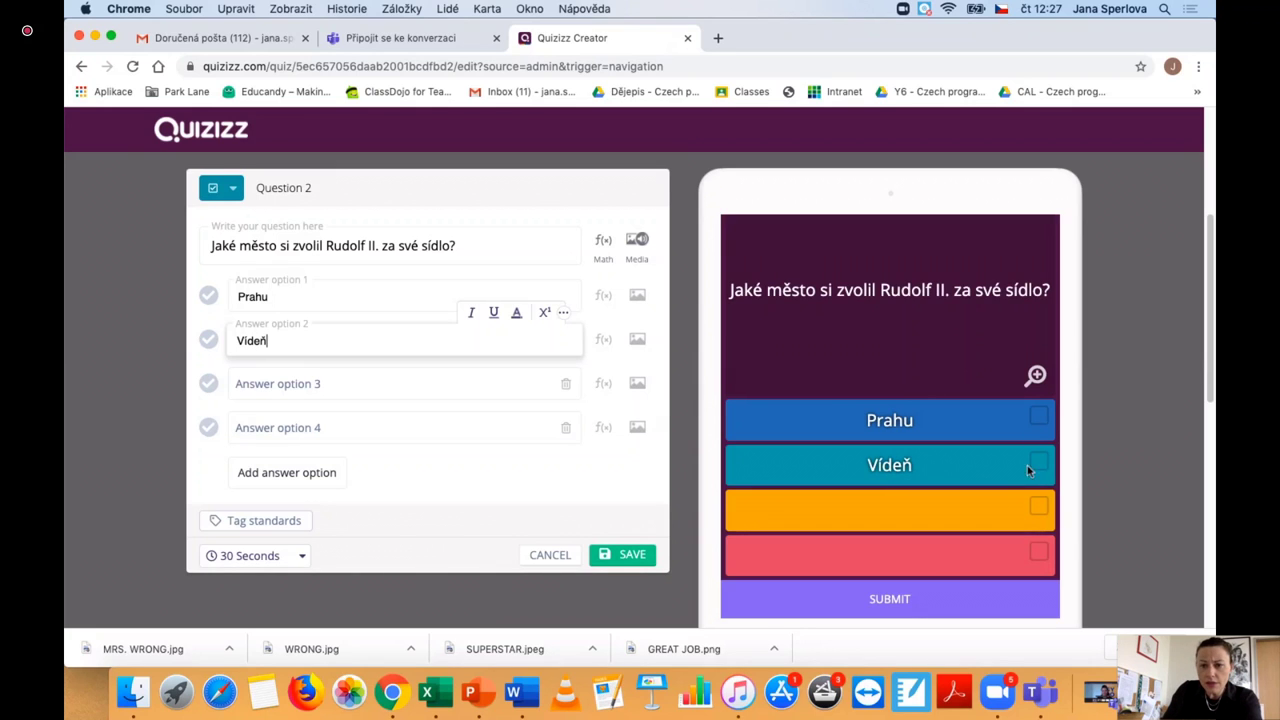
{"action": "left_click", "coordinate": [452, 378]}
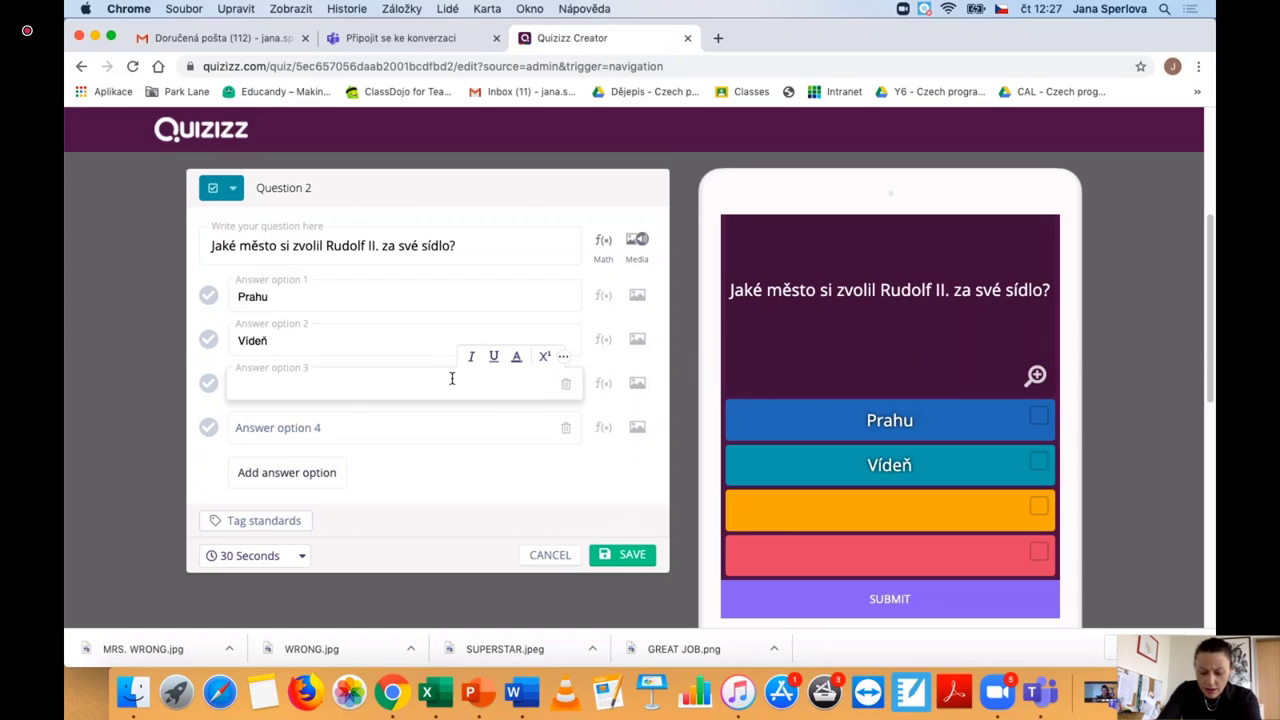
{"action": "type", "text": "Olomouc"}
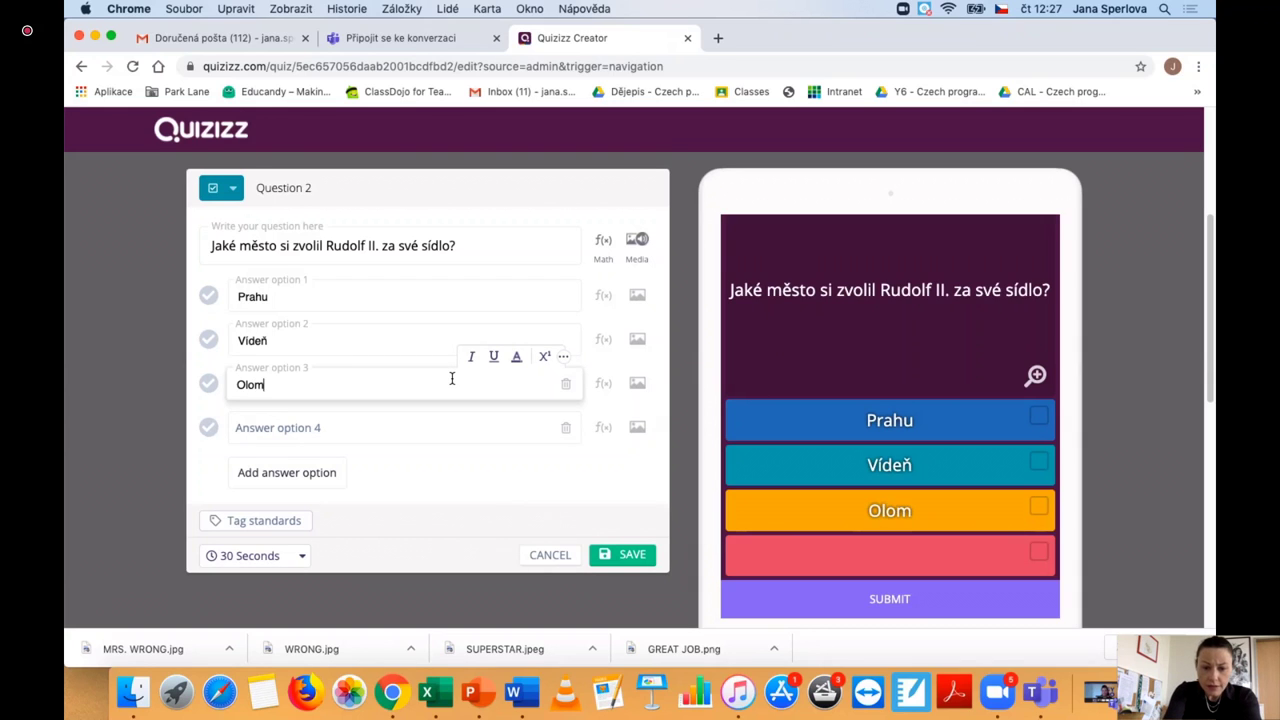
{"action": "left_click", "coordinate": [209, 297]}
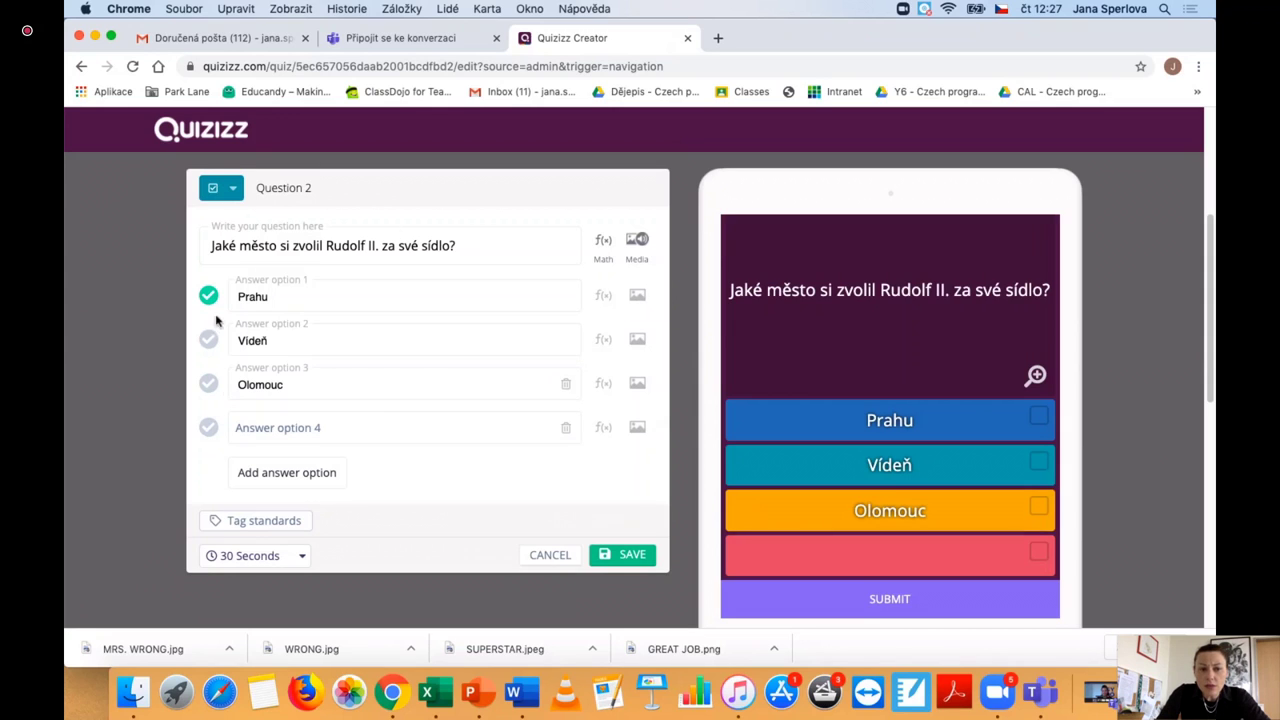
Step: Set the time limit of question 2 to 20 seconds and save the question
{"action": "left_click", "coordinate": [298, 556]}
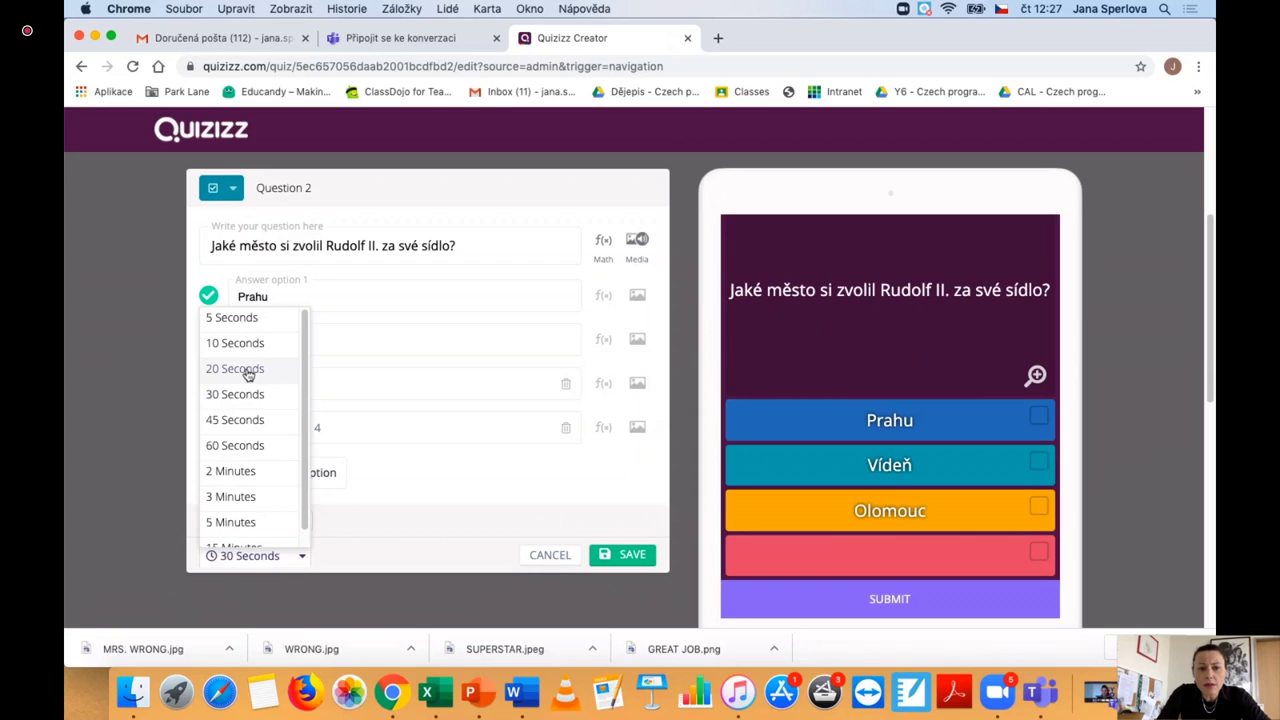
{"action": "left_click", "coordinate": [247, 369]}
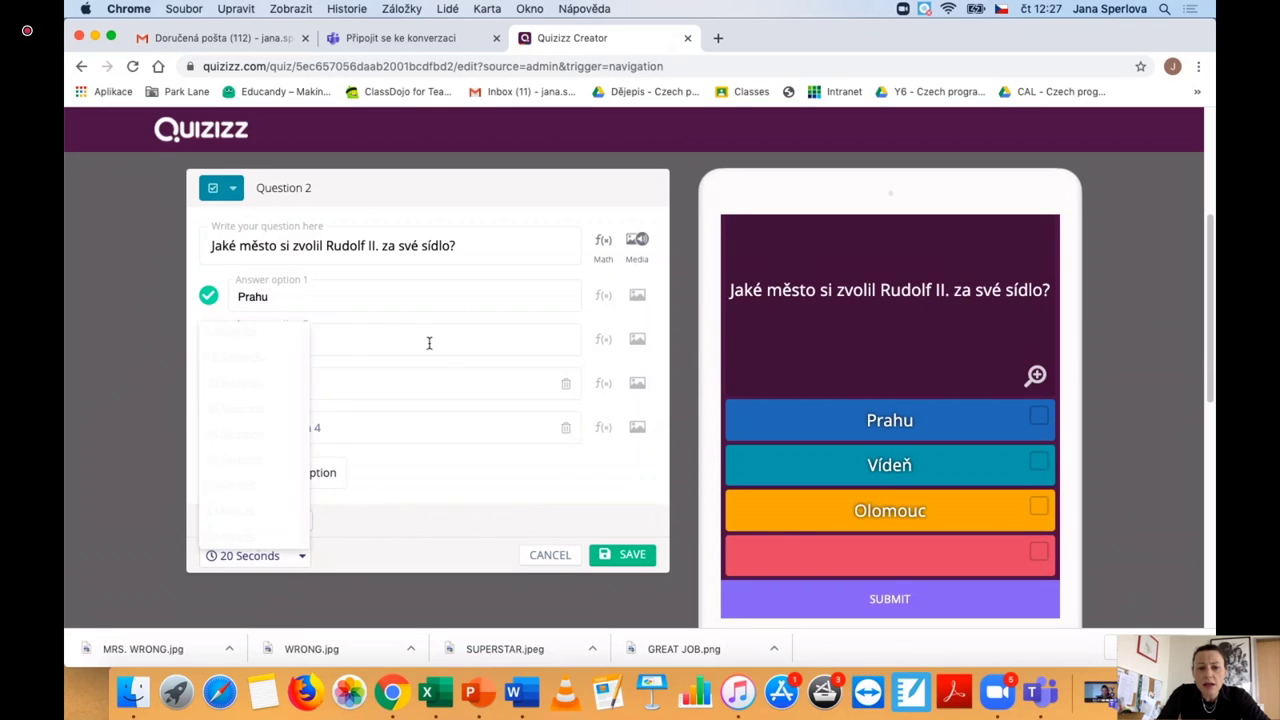
{"action": "left_click", "coordinate": [631, 556]}
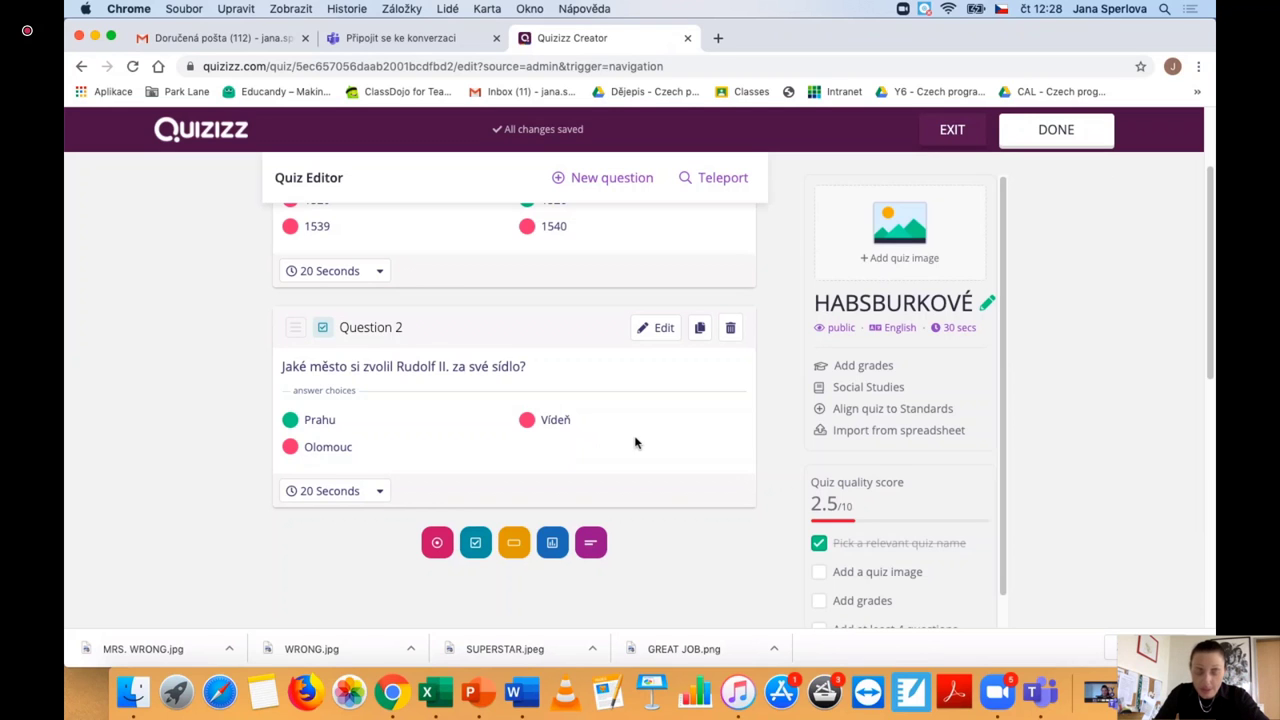
{"action": "left_click", "coordinate": [512, 546]}
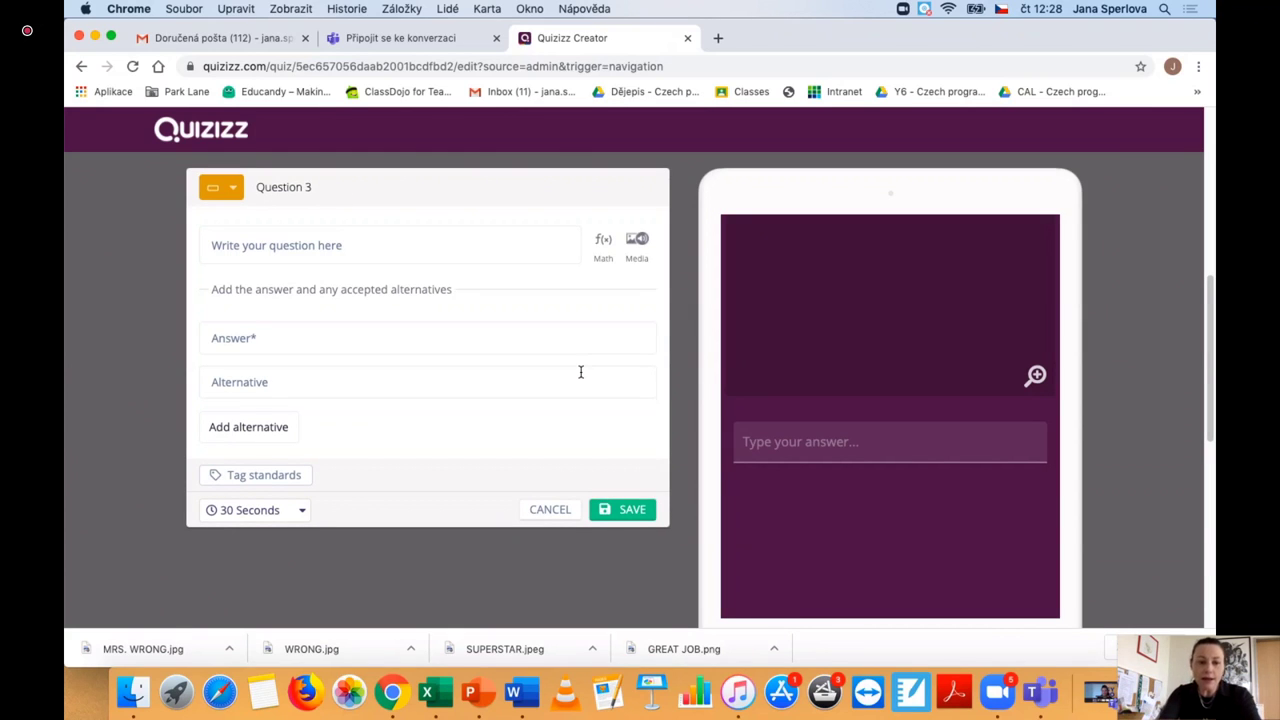
{"action": "scroll", "coordinate": [580, 372], "scroll_direction": "down", "scroll_amount": 5}
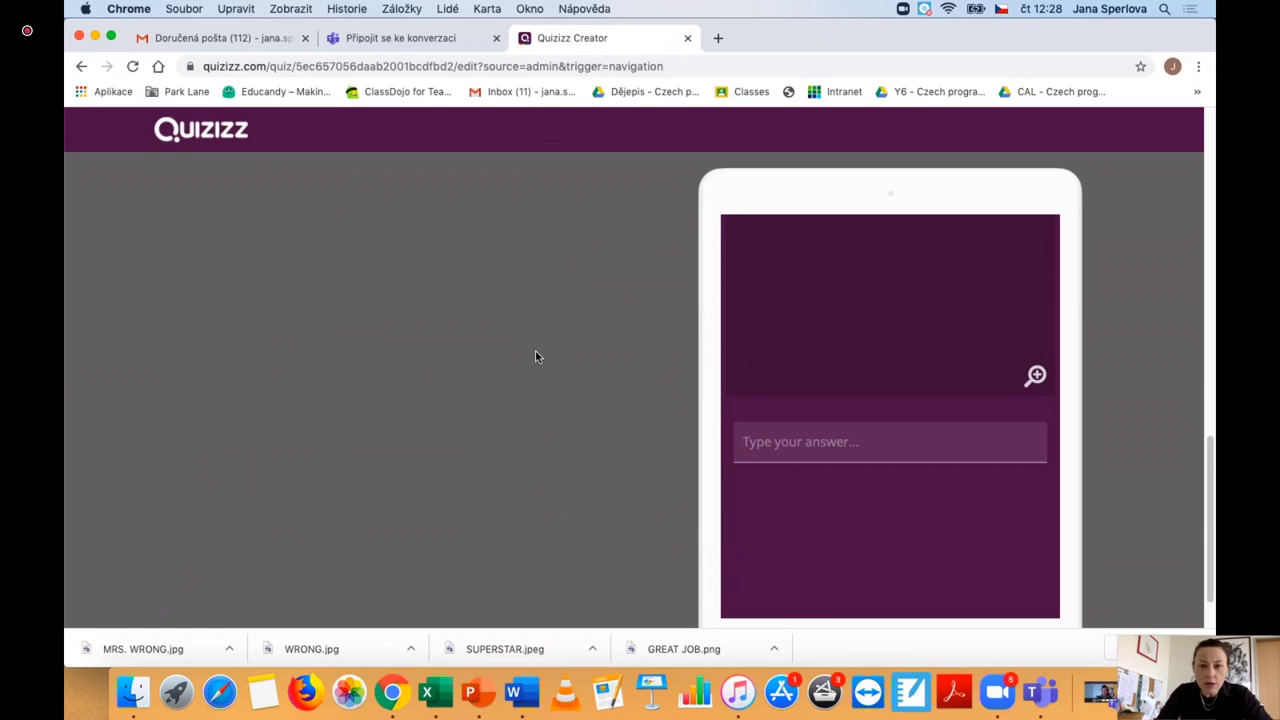
{"action": "scroll", "coordinate": [530, 400], "scroll_direction": "down", "scroll_amount": 3}
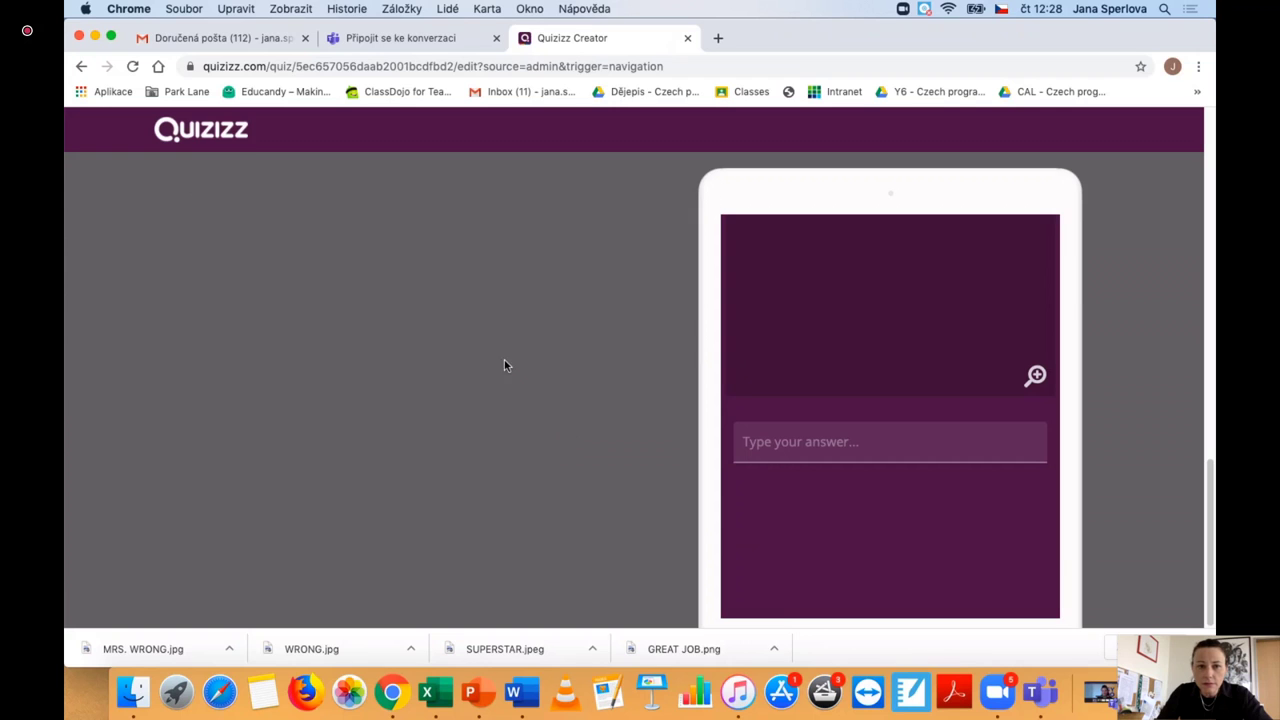
{"action": "left_click", "coordinate": [81, 66]}
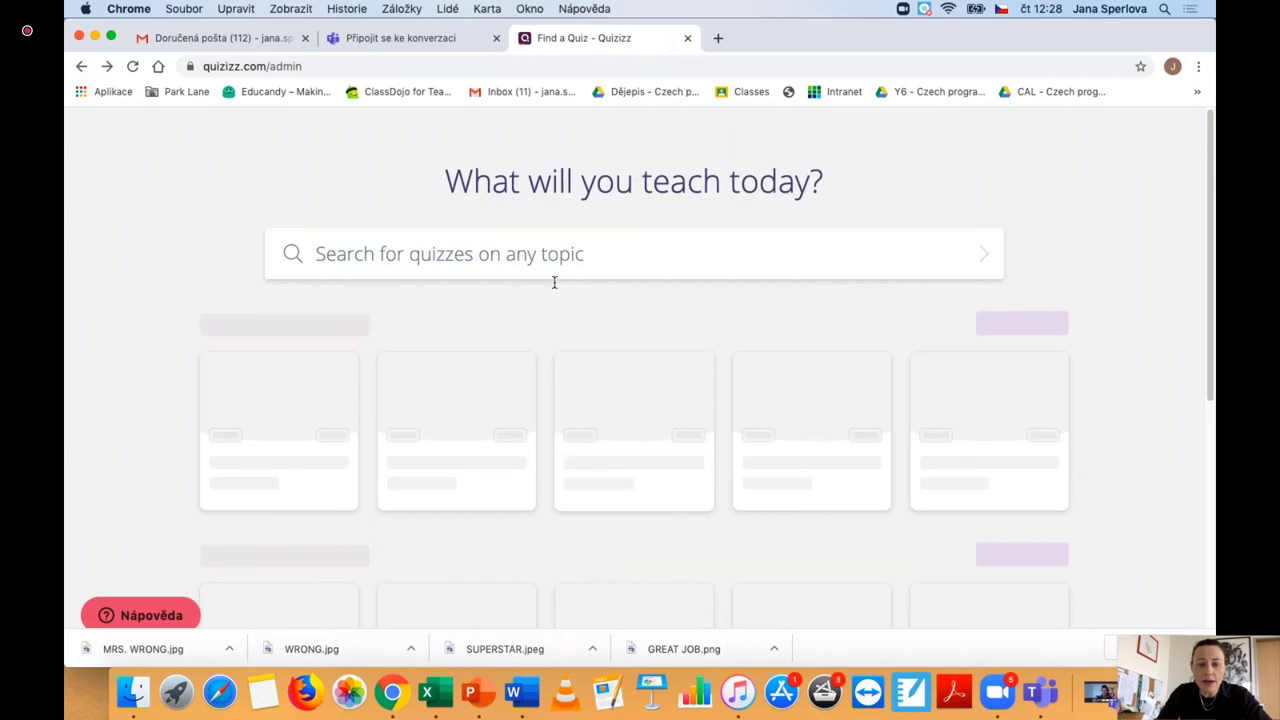
Step: Open the HABSBURKOVÉ draft from the teacher's own quizzes, look through its question preview and resume editing it
{"action": "left_click", "coordinate": [146, 305]}
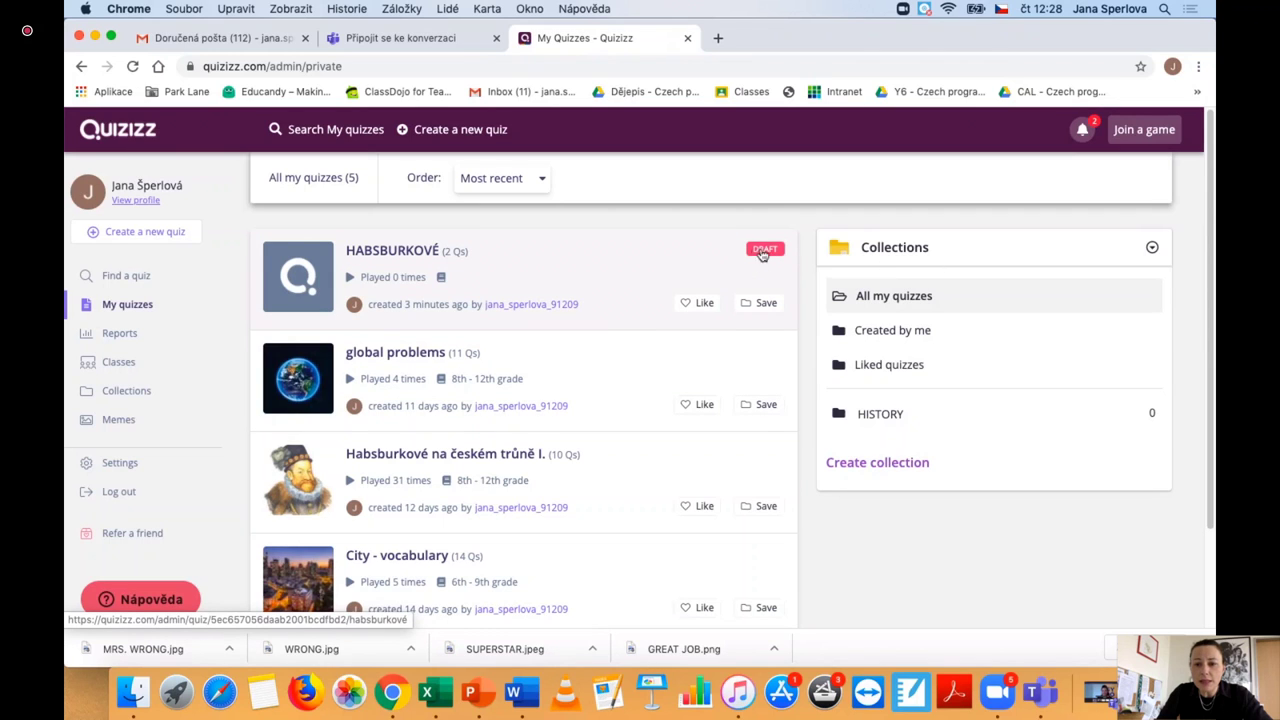
{"action": "left_click", "coordinate": [499, 267]}
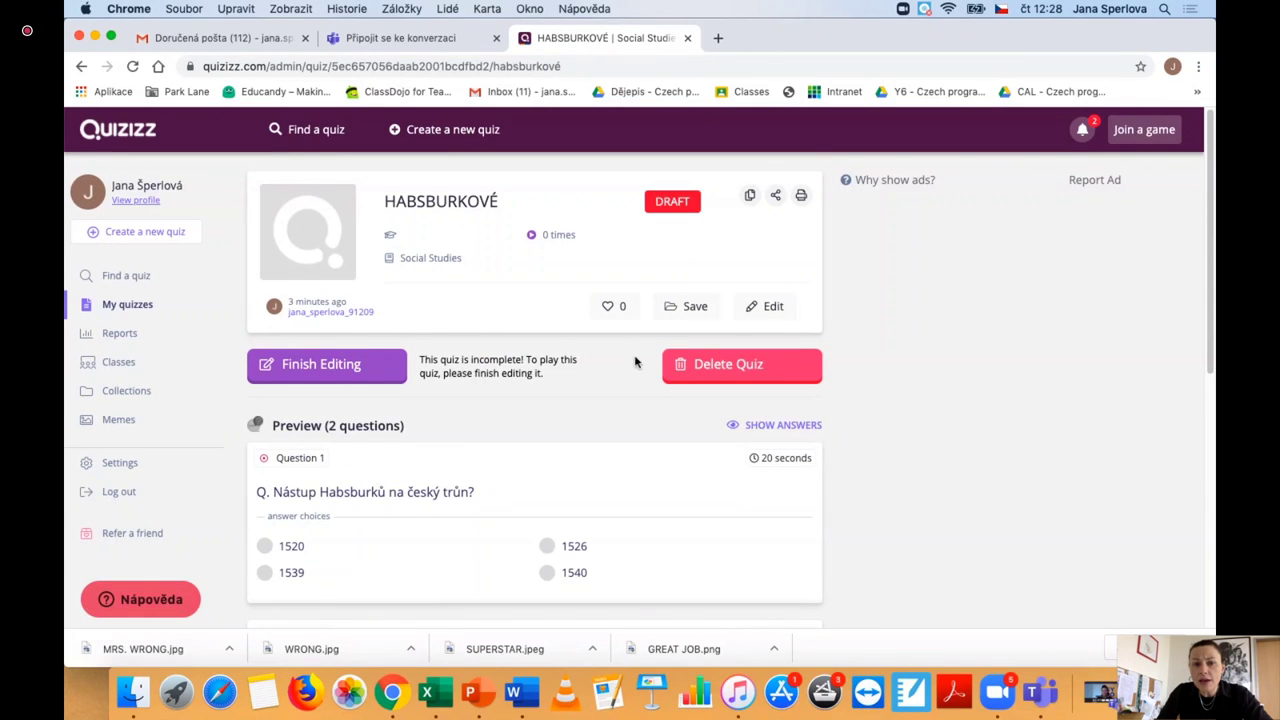
{"action": "scroll", "coordinate": [635, 355], "scroll_direction": "down", "scroll_amount": 1}
{"action": "scroll", "coordinate": [420, 336], "scroll_direction": "down", "scroll_amount": 2}
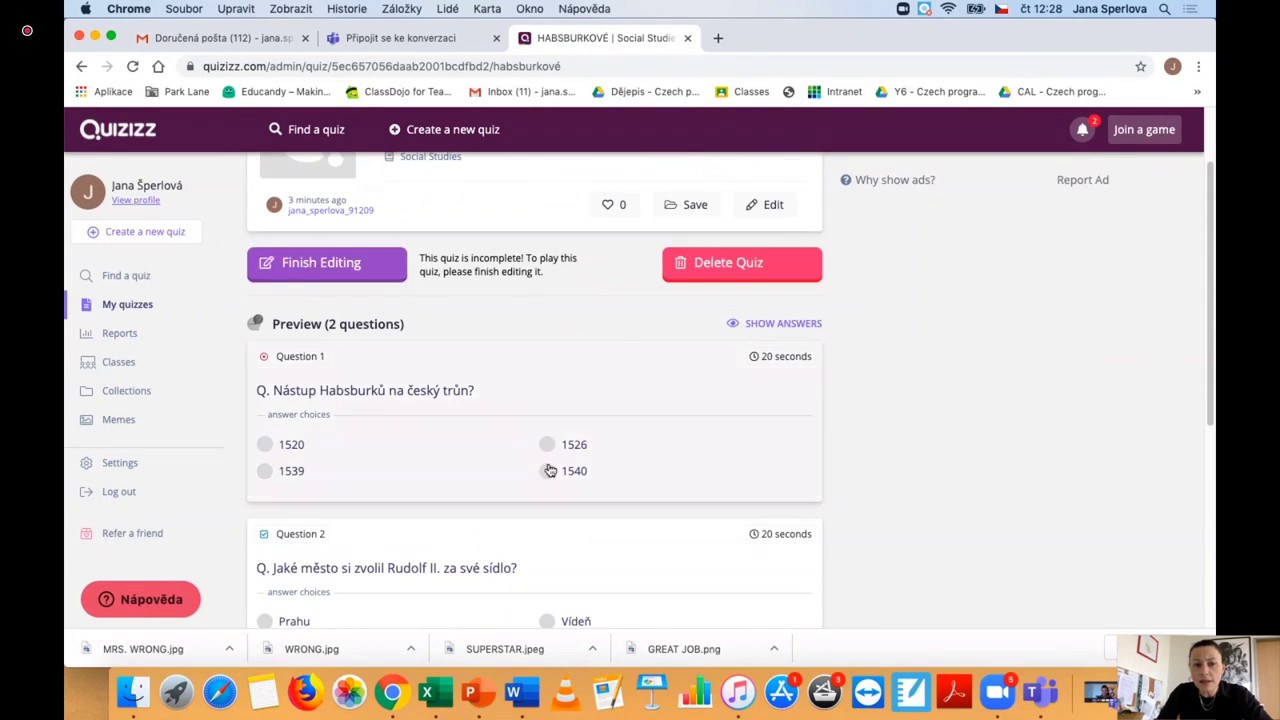
{"action": "scroll", "coordinate": [550, 470], "scroll_direction": "down", "scroll_amount": 5}
{"action": "scroll", "coordinate": [551, 409], "scroll_direction": "up", "scroll_amount": 5}
{"action": "left_click", "coordinate": [343, 279]}
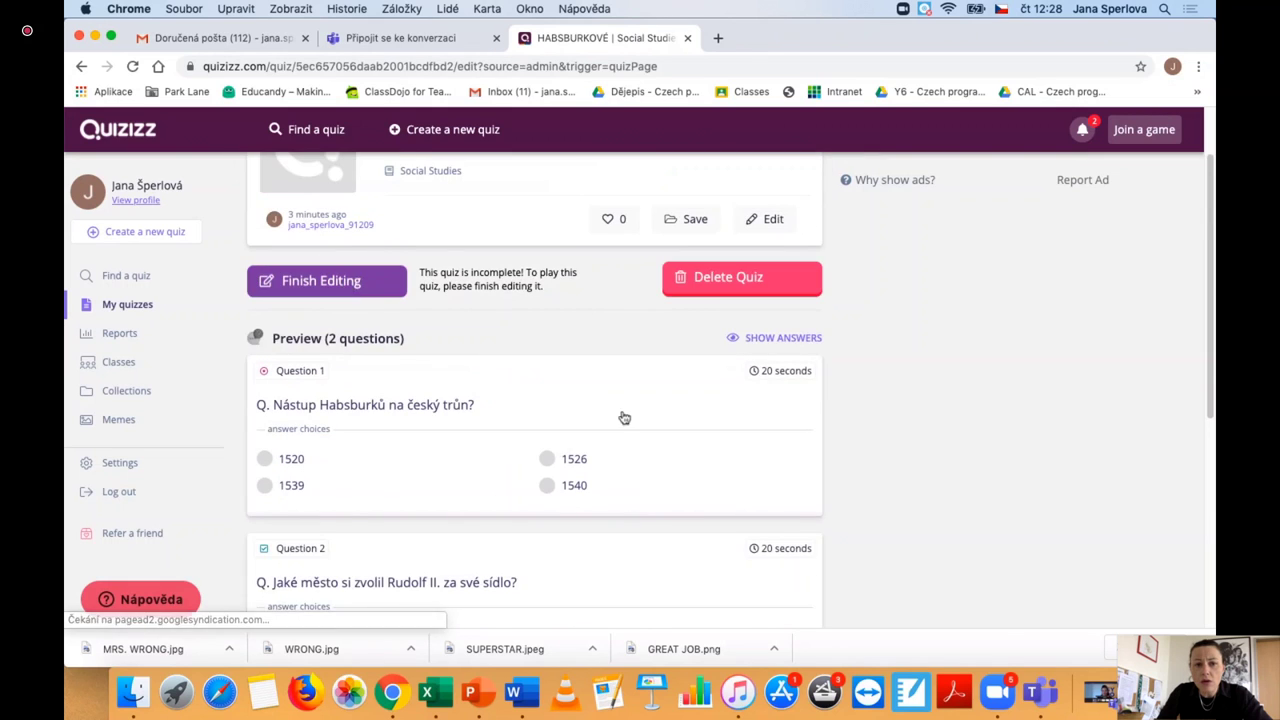
Step: Add a fill-in-the-blank question as question 3 with the text "Rod Habsburků pocházel z"
{"action": "scroll", "coordinate": [615, 370], "scroll_direction": "down", "scroll_amount": 3}
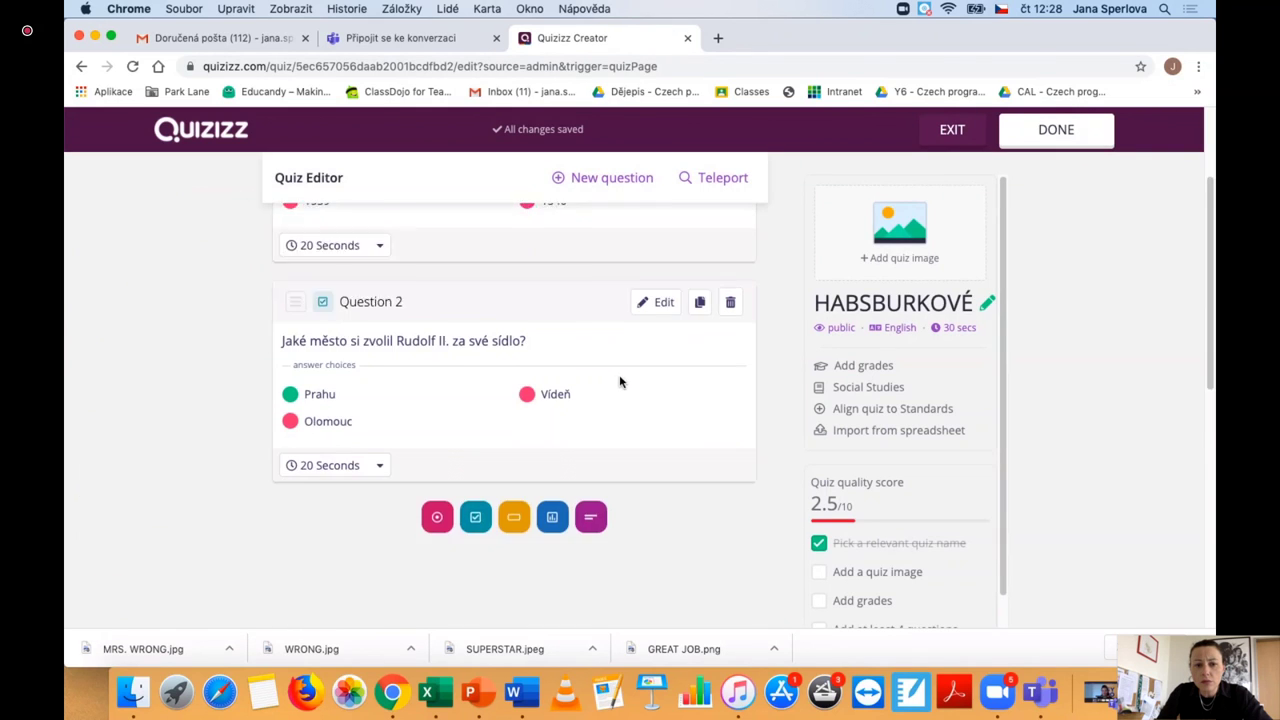
{"action": "scroll", "coordinate": [619, 385], "scroll_direction": "down", "scroll_amount": 2}
{"action": "left_click", "coordinate": [512, 428]}
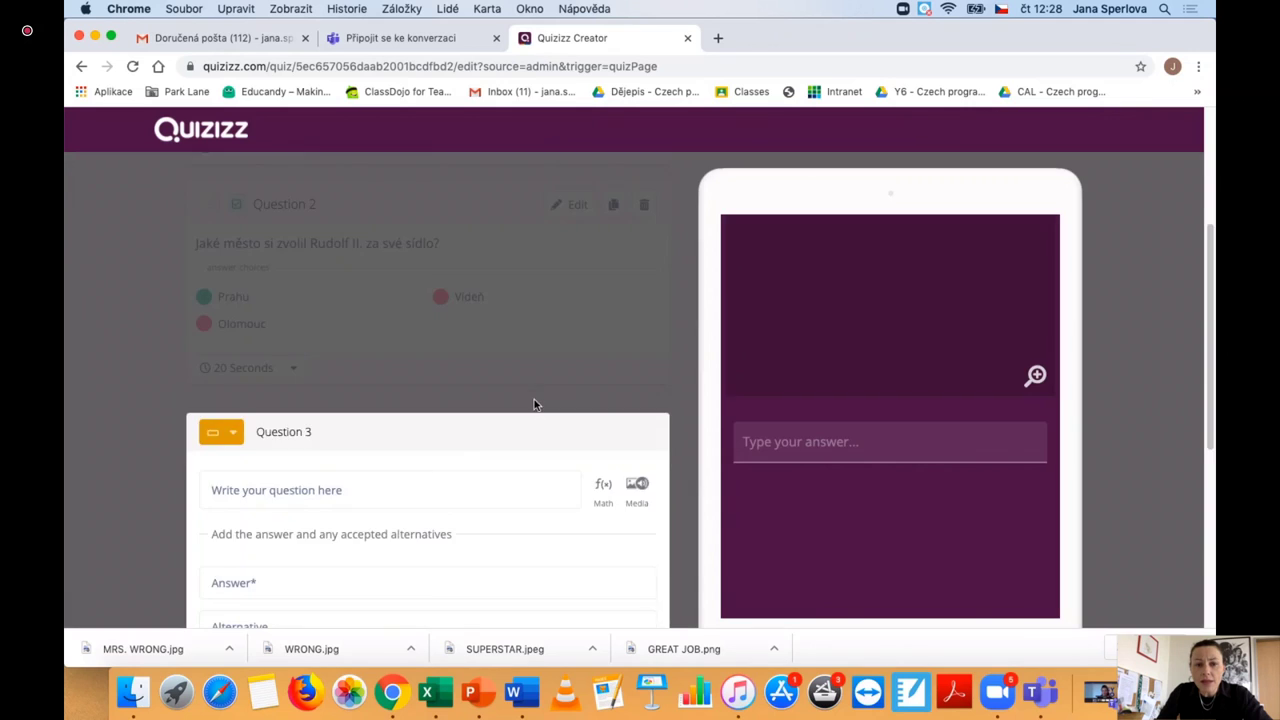
{"action": "scroll", "coordinate": [470, 340], "scroll_direction": "down", "scroll_amount": 3}
{"action": "left_click", "coordinate": [395, 248]}
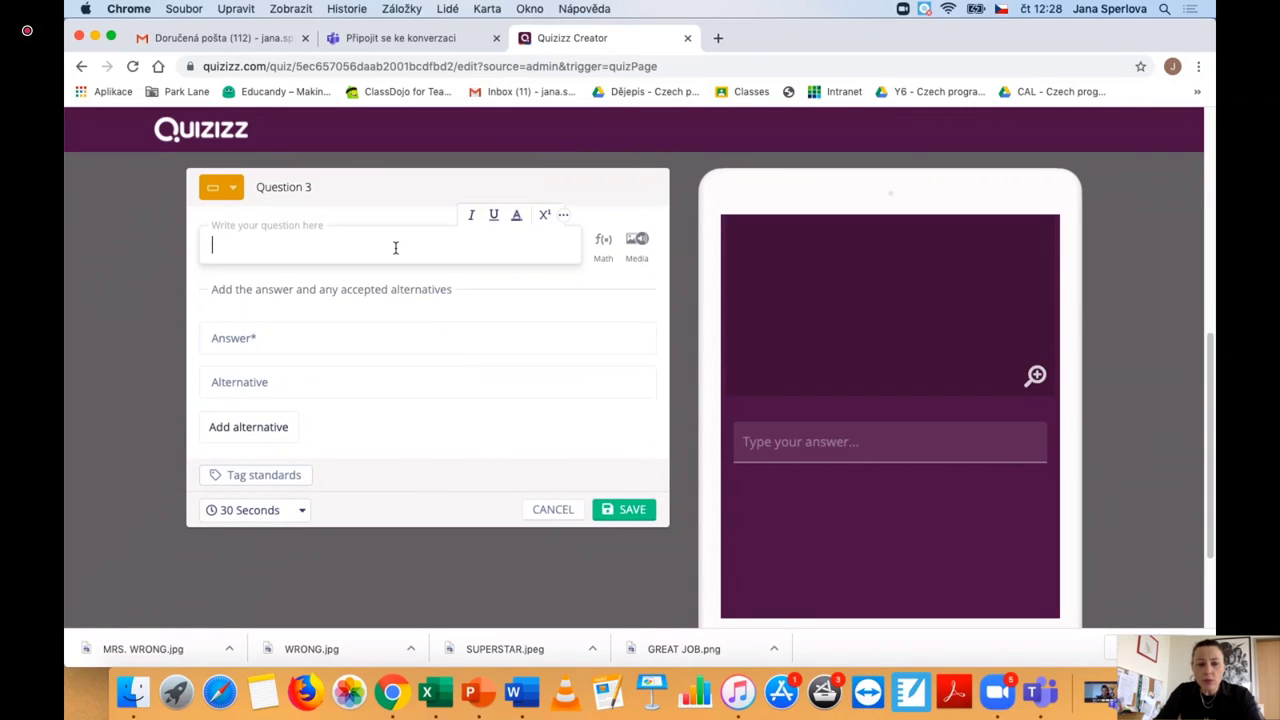
{"action": "type", "text": "Hab"}
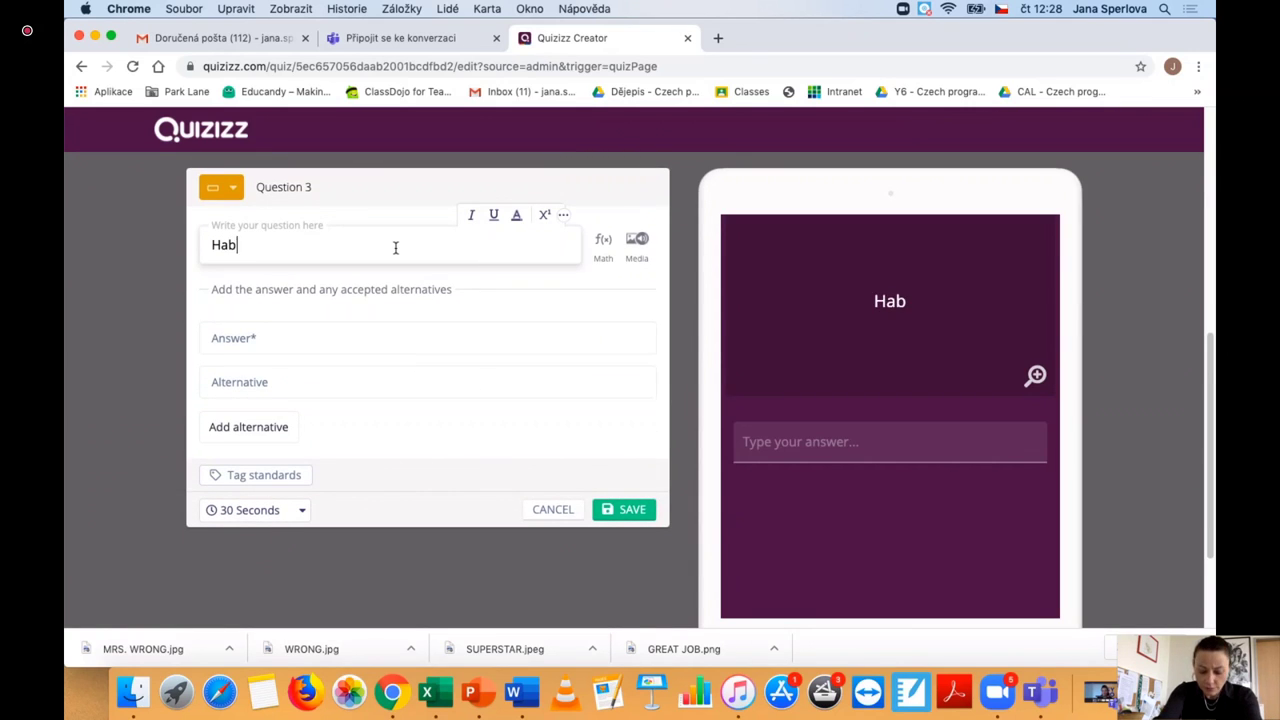
{"action": "key", "text": "BackSpace"}
{"action": "key", "text": "BackSpace"}
{"action": "key", "text": "BackSpace"}
{"action": "type", "text": "Rod H"}
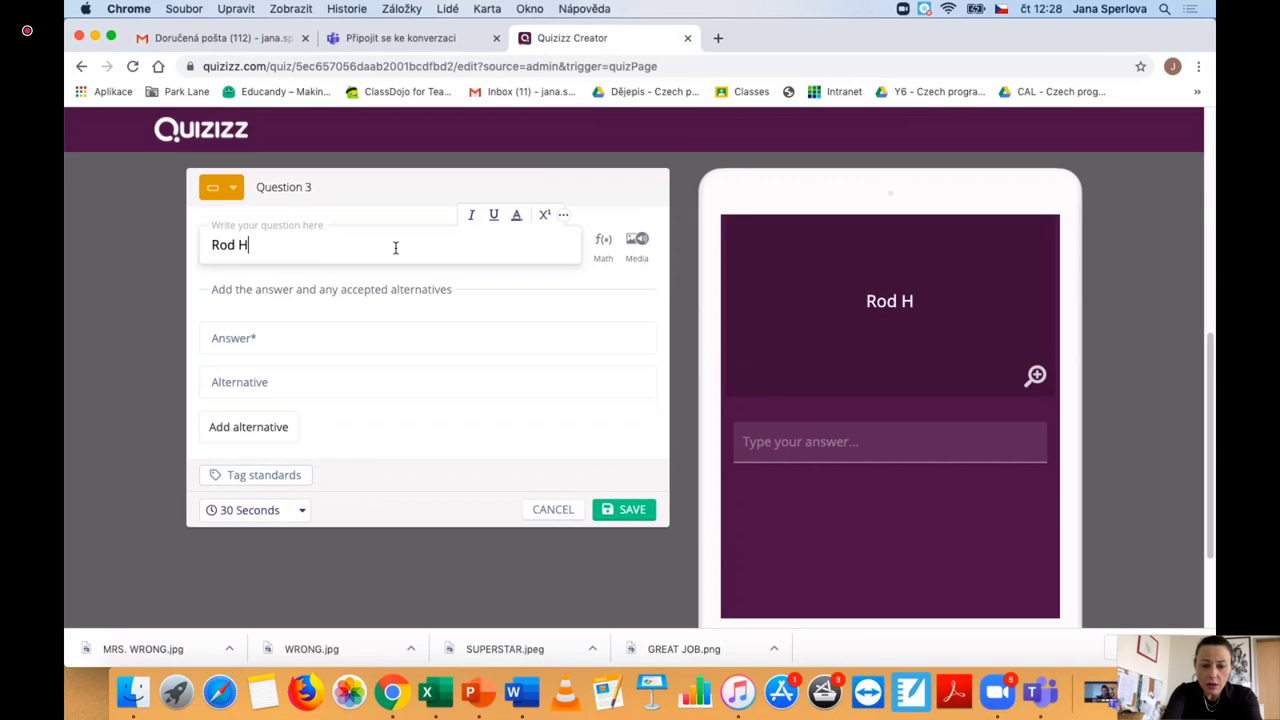
{"action": "type", "text": "absburků "}
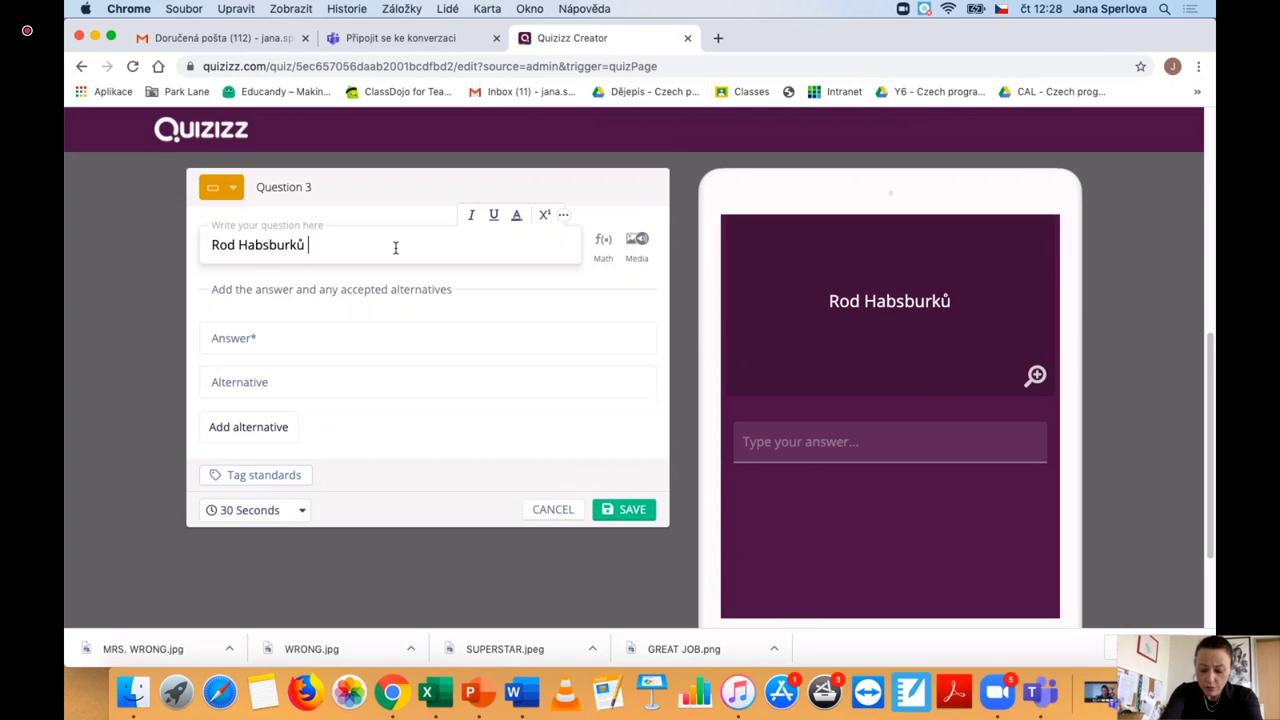
{"action": "type", "text": "po"}
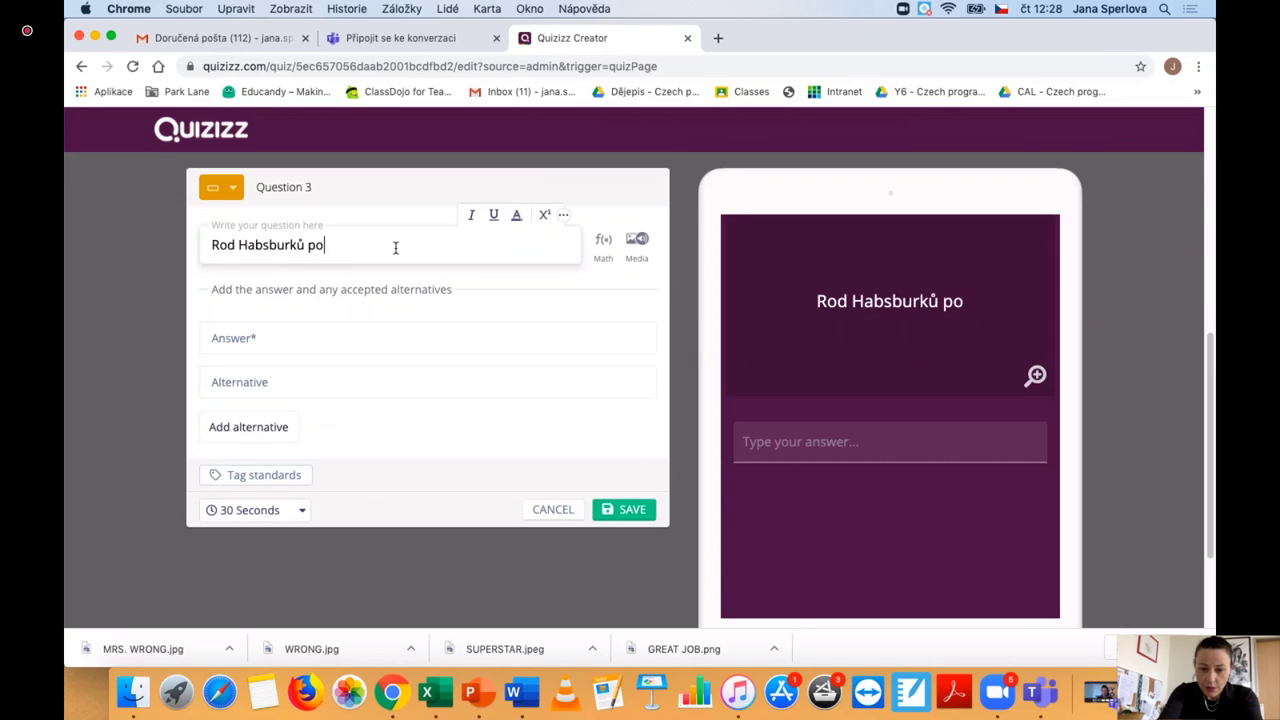
{"action": "type", "text": "cházel u"}
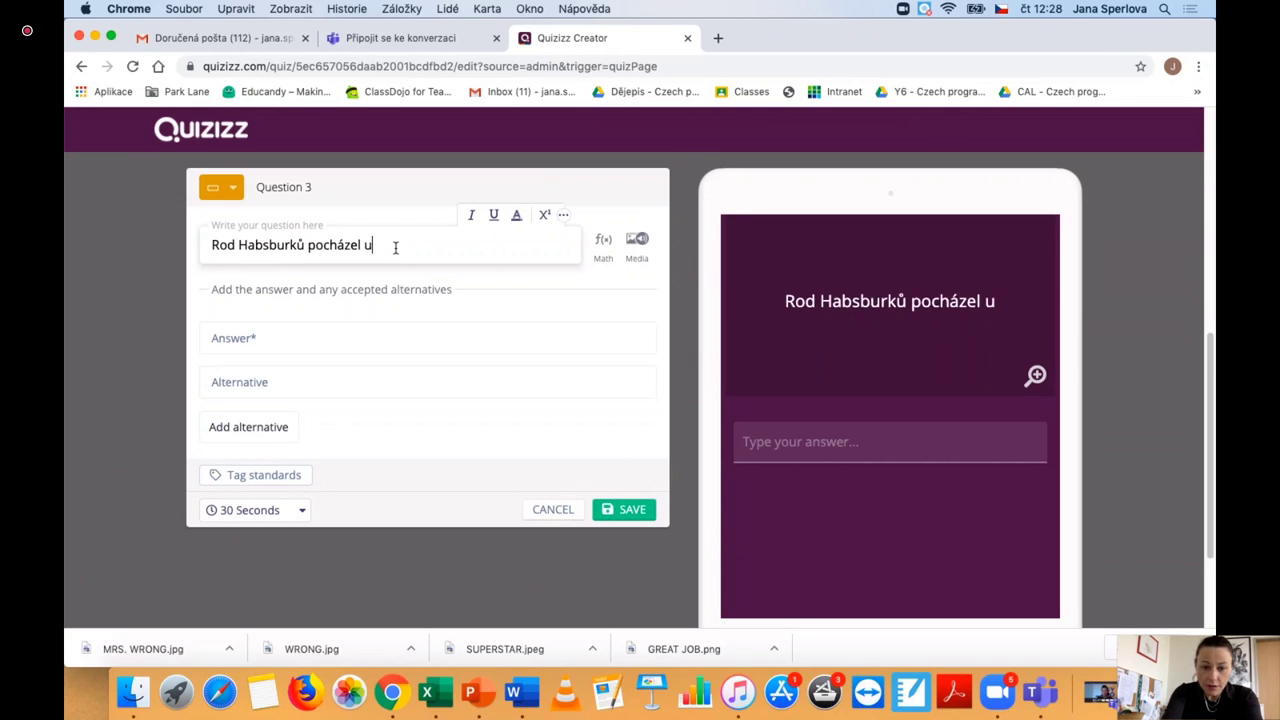
{"action": "key", "text": "BackSpace"}
{"action": "type", "text": "z"}
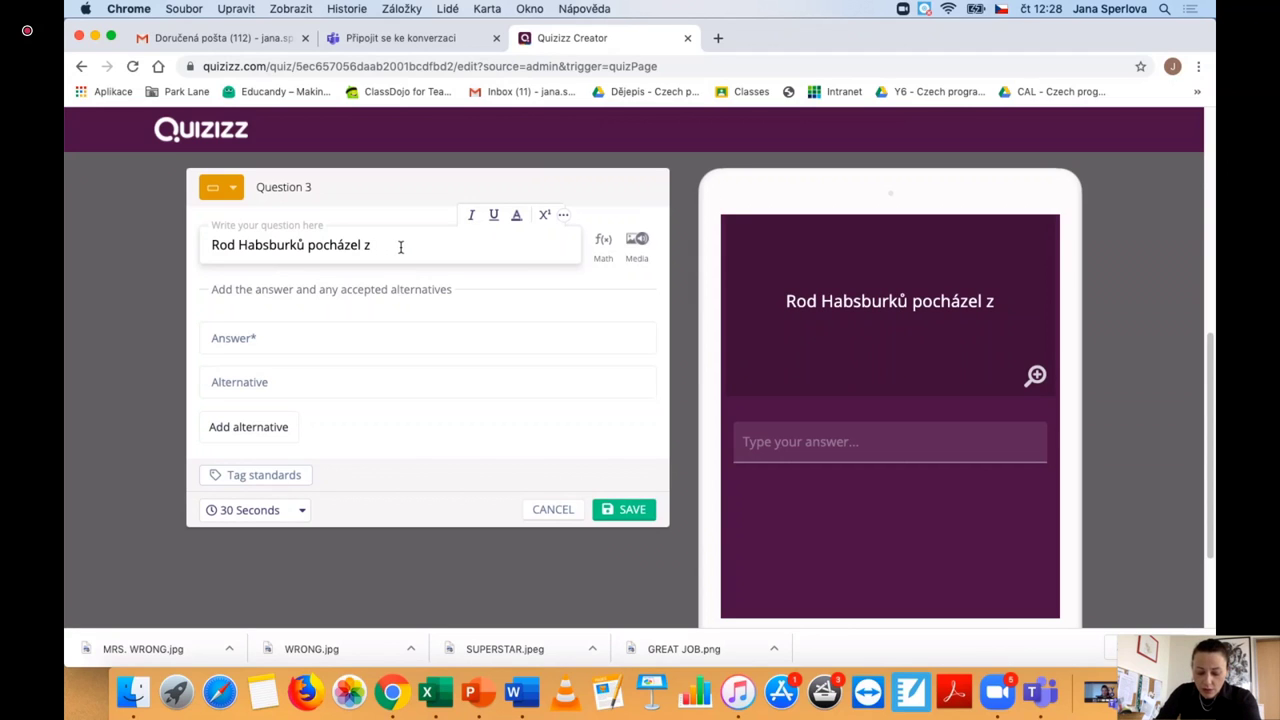
Step: Enter Rakouska as the accepted answer of question 3, leaving the alternative answer empty
{"action": "left_click", "coordinate": [233, 340]}
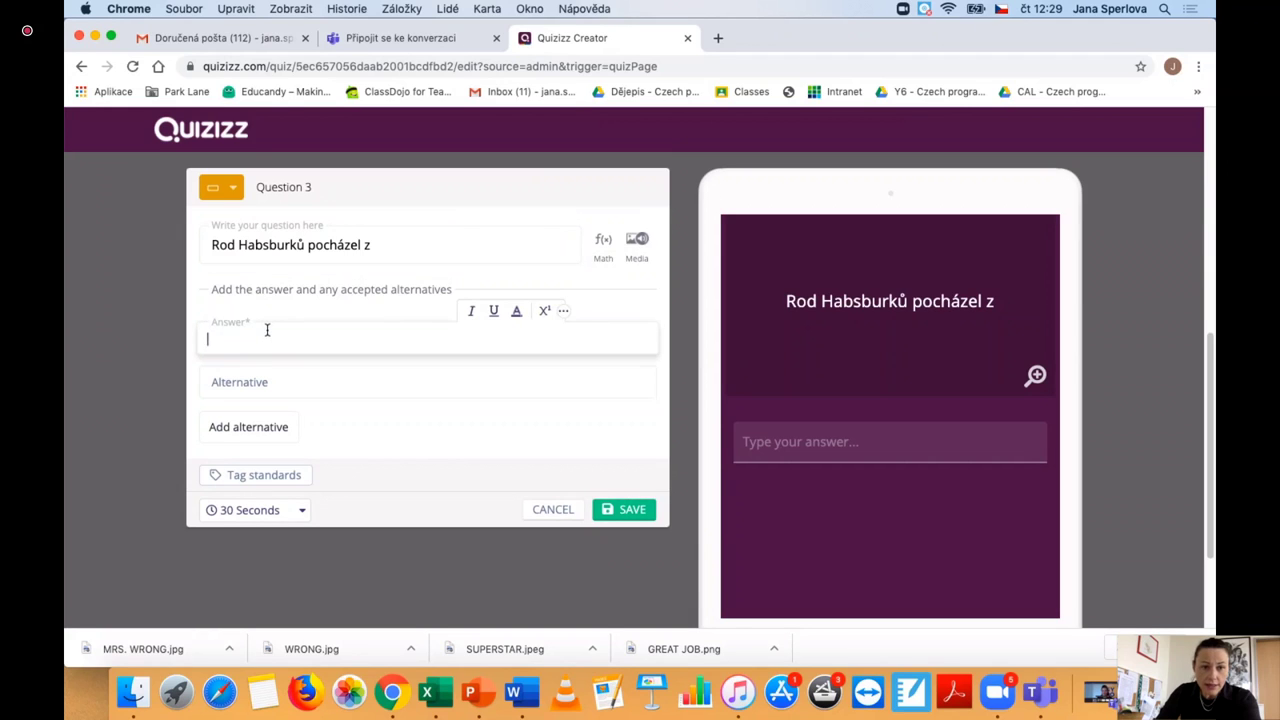
{"action": "type", "text": "Rakouska"}
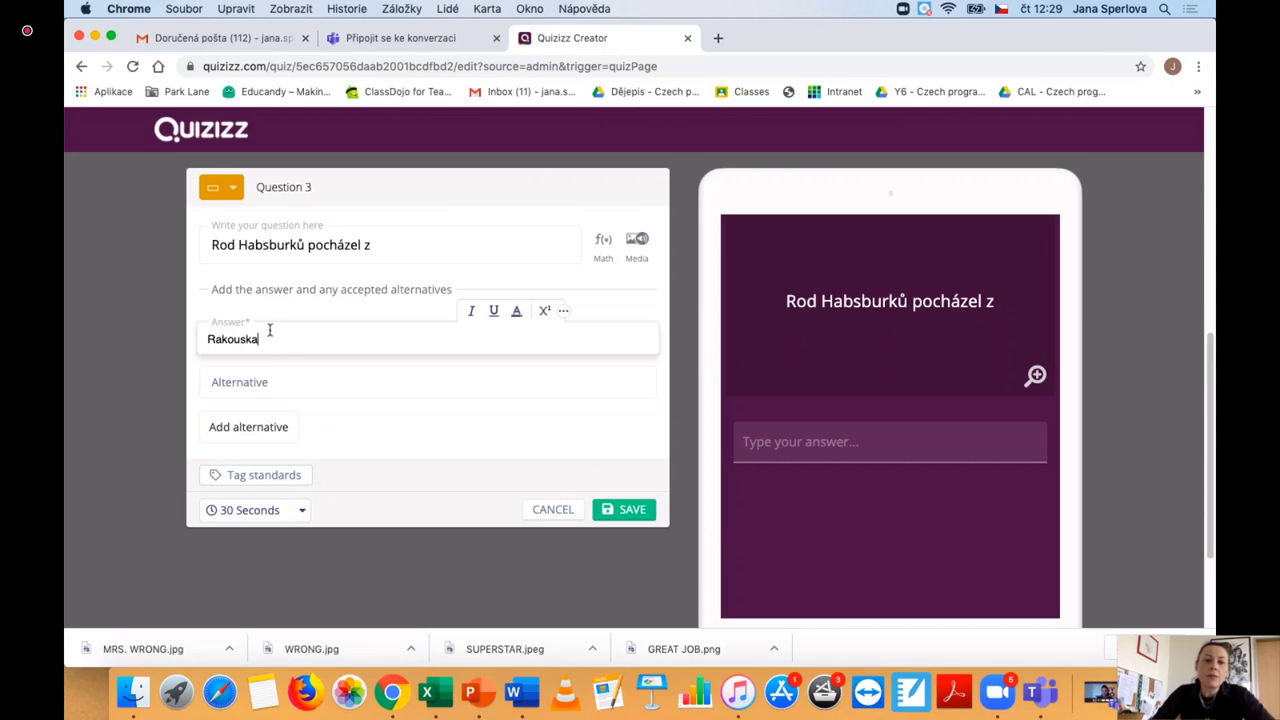
{"action": "left_click", "coordinate": [255, 382]}
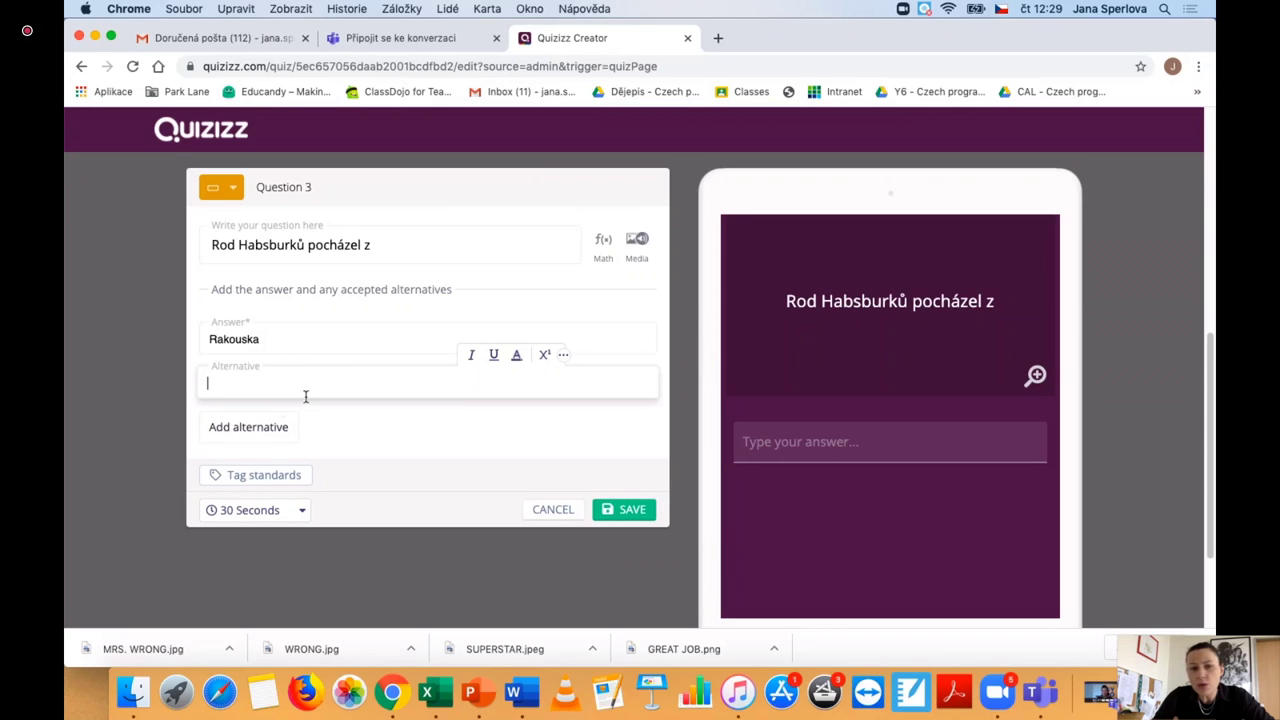
Step: Choose a 30-second time limit for question 3 and save the question
{"action": "left_click", "coordinate": [297, 518]}
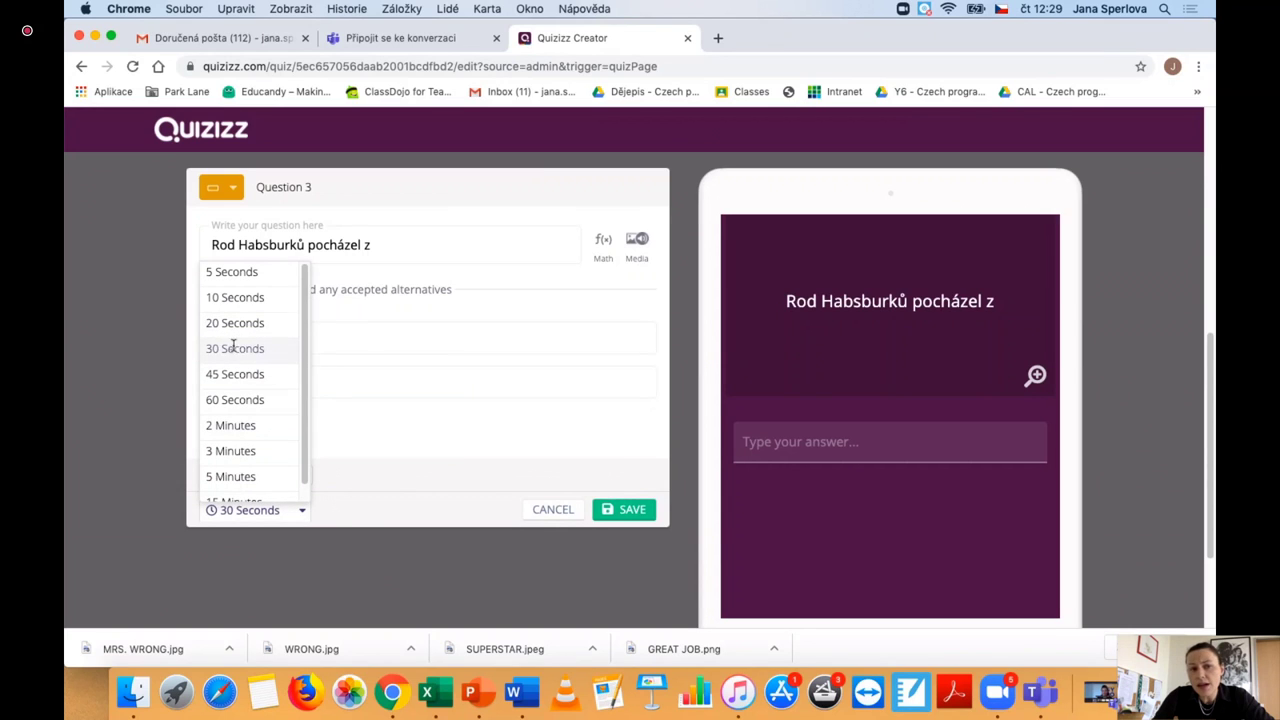
{"action": "left_click", "coordinate": [233, 347]}
{"action": "left_click", "coordinate": [632, 511]}
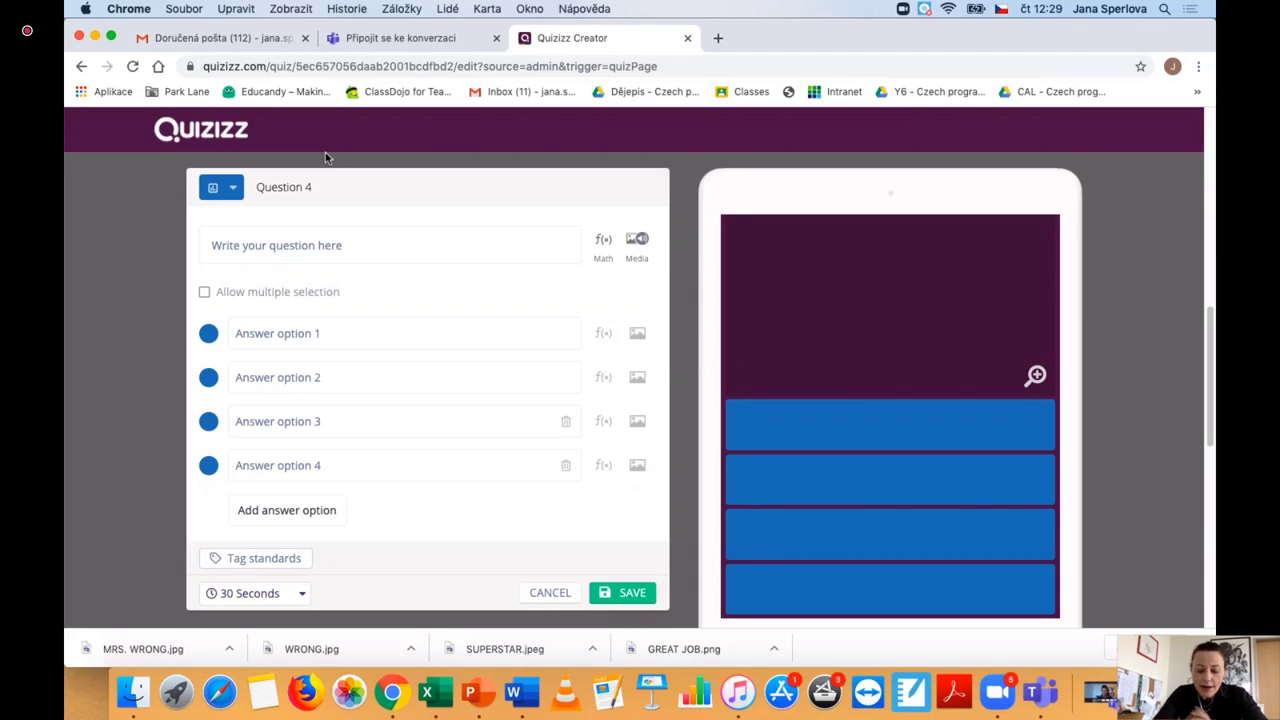
Step: Write "Jaké město by sis vybral za své sídlo ty?" as the text of poll question 4
{"action": "left_click", "coordinate": [343, 250]}
{"action": "type", "text": "Jaké město by "}
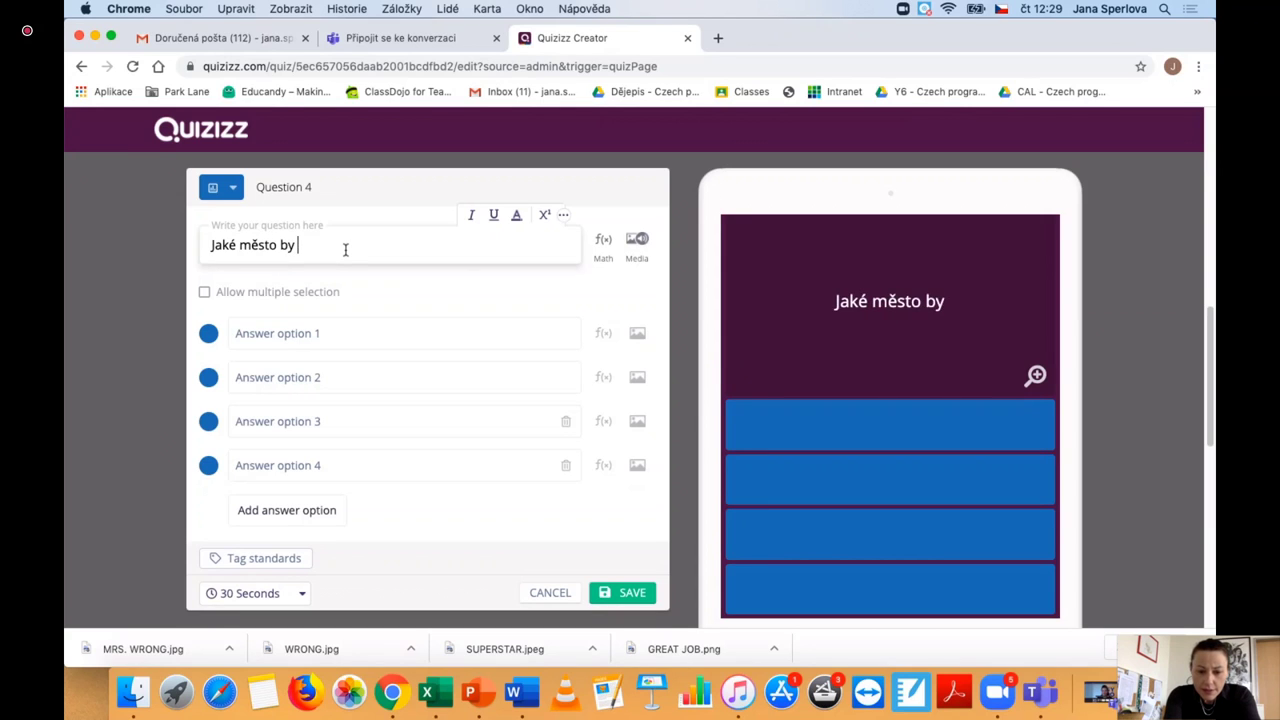
{"action": "type", "text": "sis vyb"}
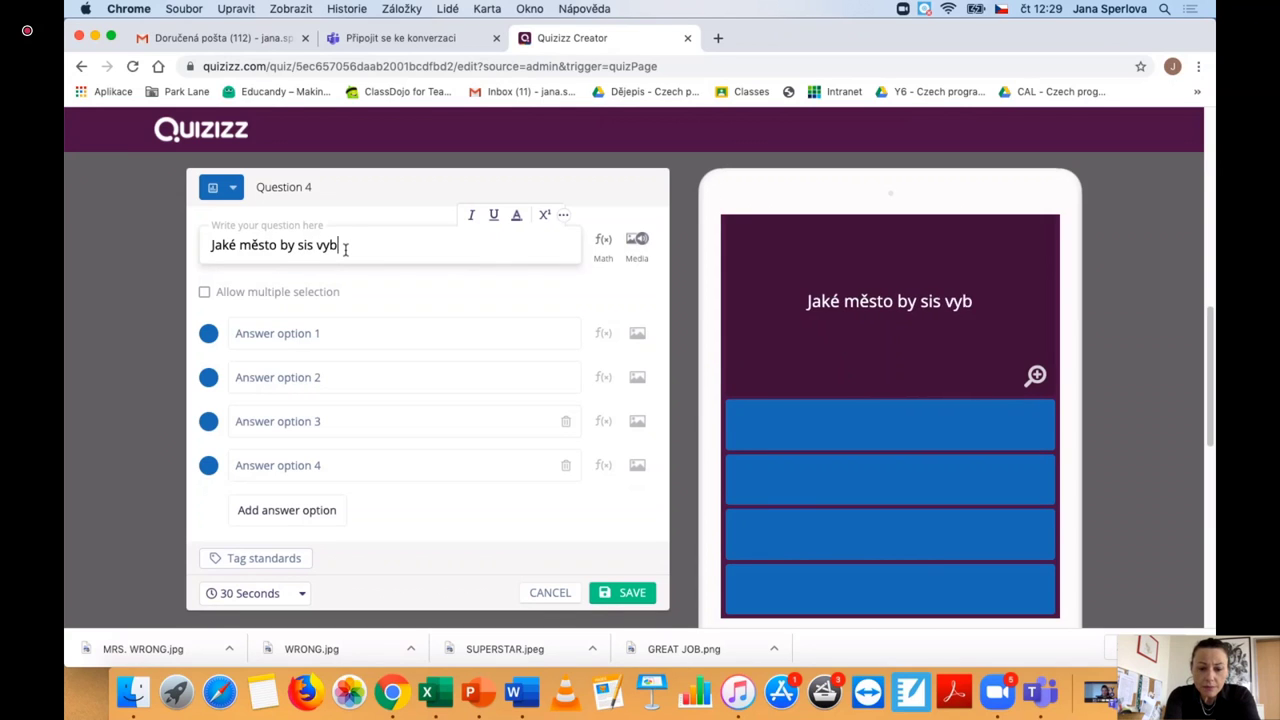
{"action": "type", "text": "ral za "}
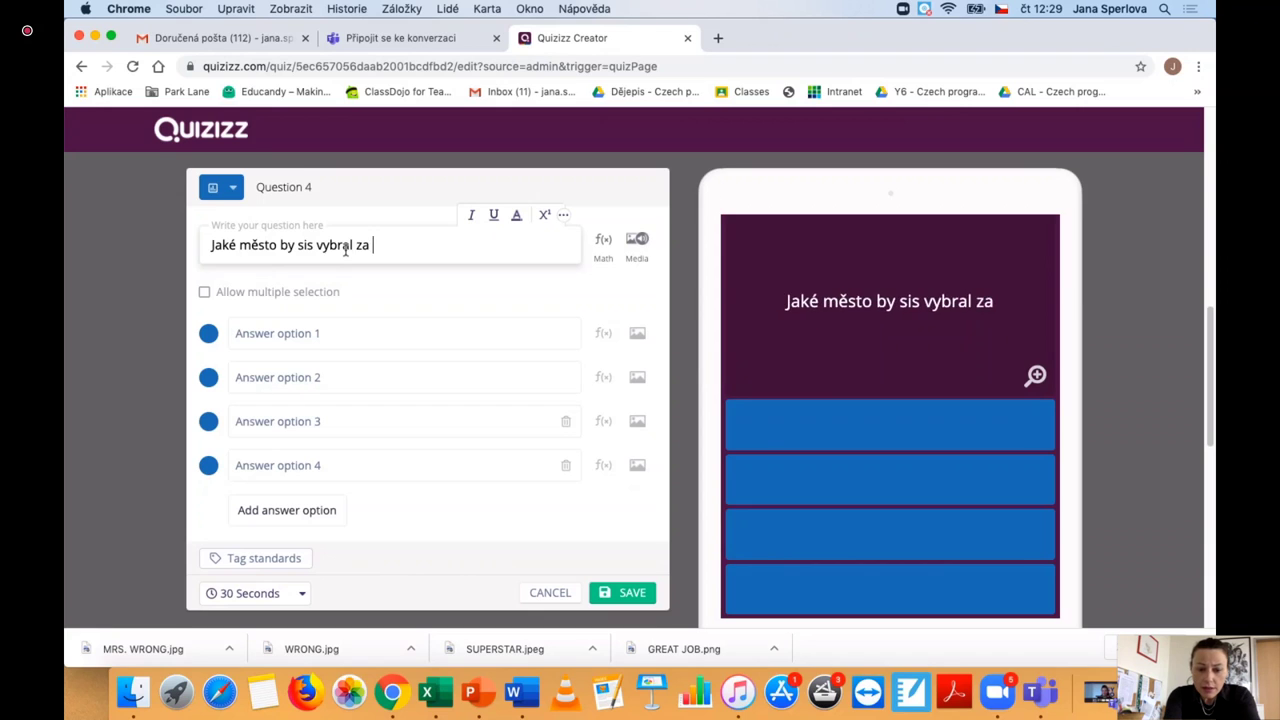
{"action": "type", "text": "své síd"}
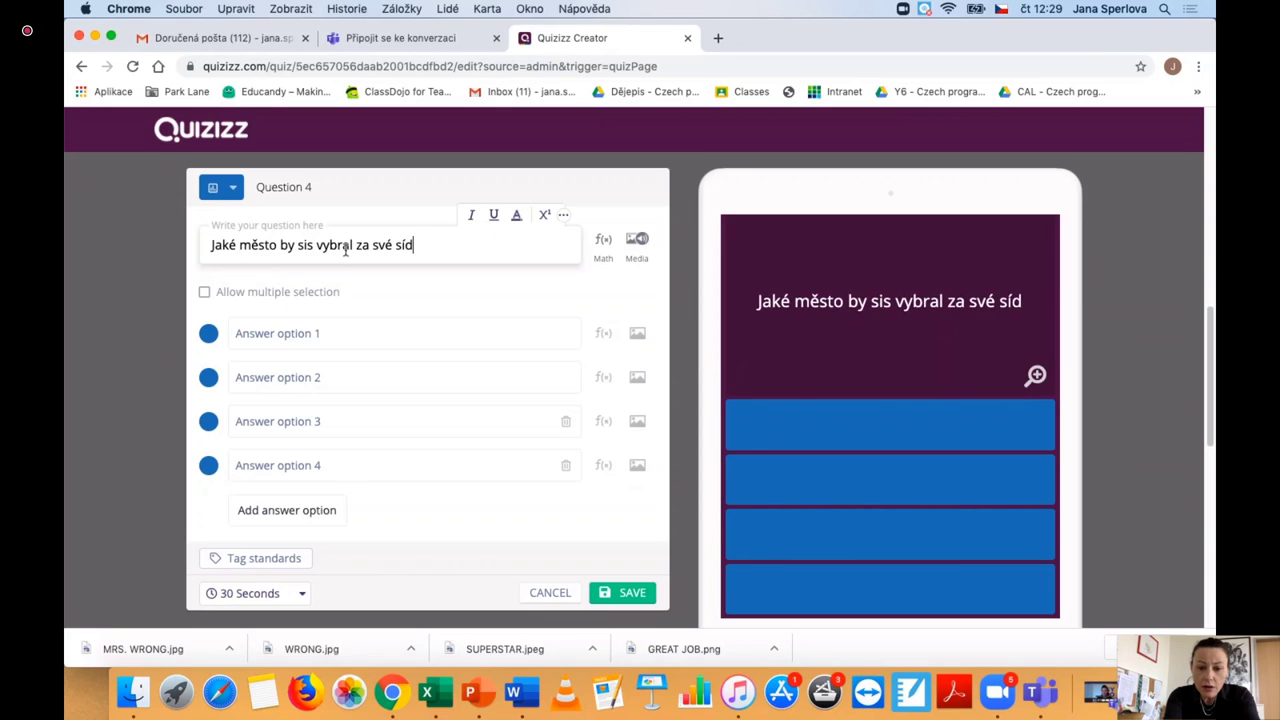
{"action": "type", "text": "lo ty?"}
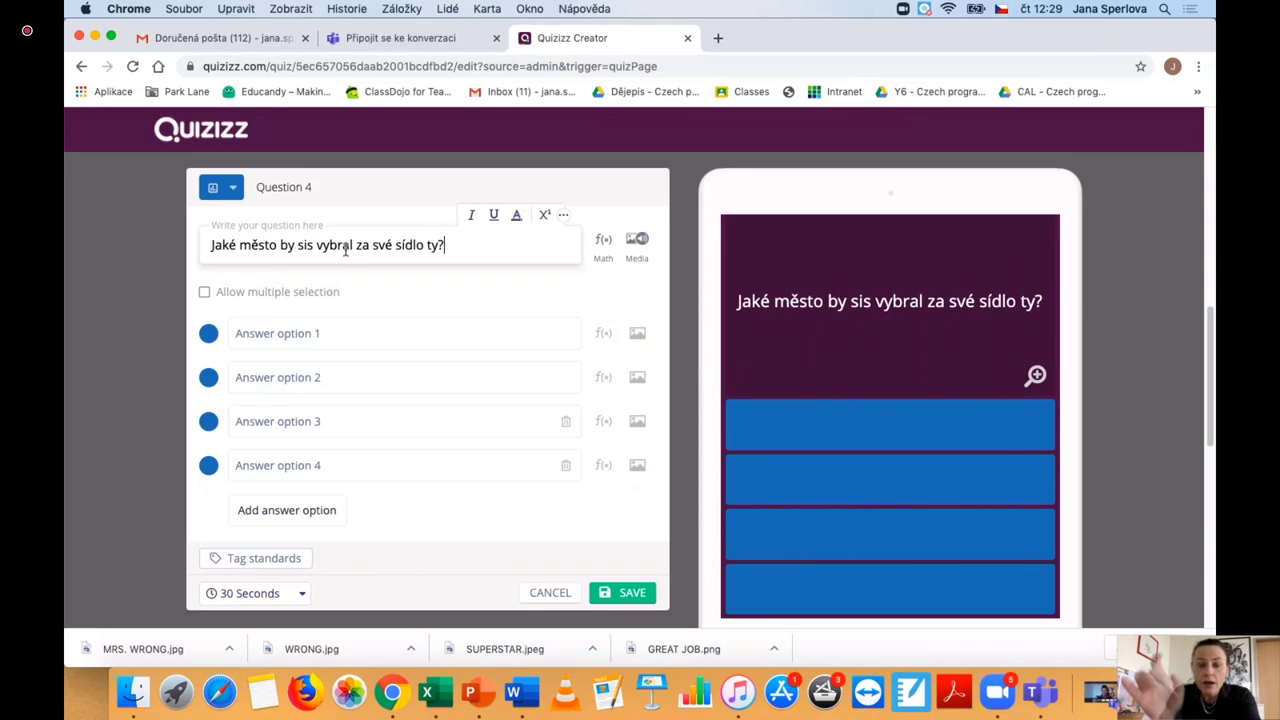
Step: Enter Vídeň, Prahu and Brno as the poll's answer options and remove the empty fourth option
{"action": "left_click", "coordinate": [299, 339]}
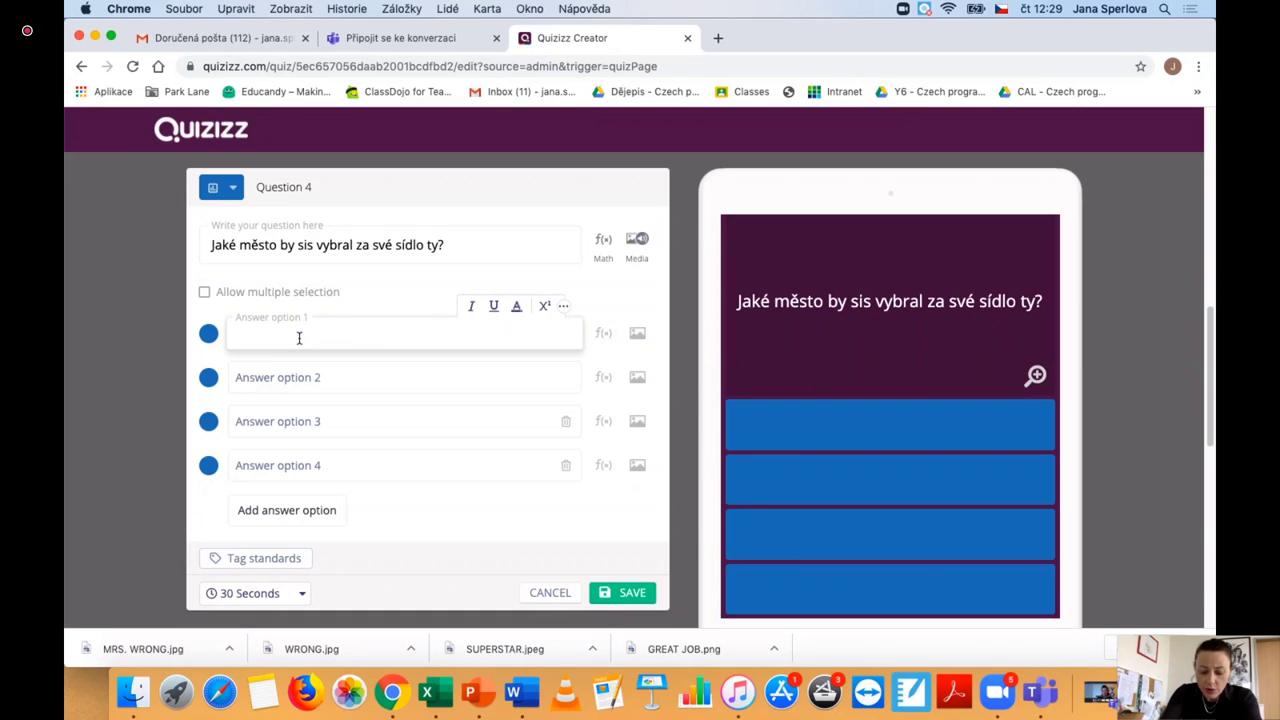
{"action": "type", "text": "V"}
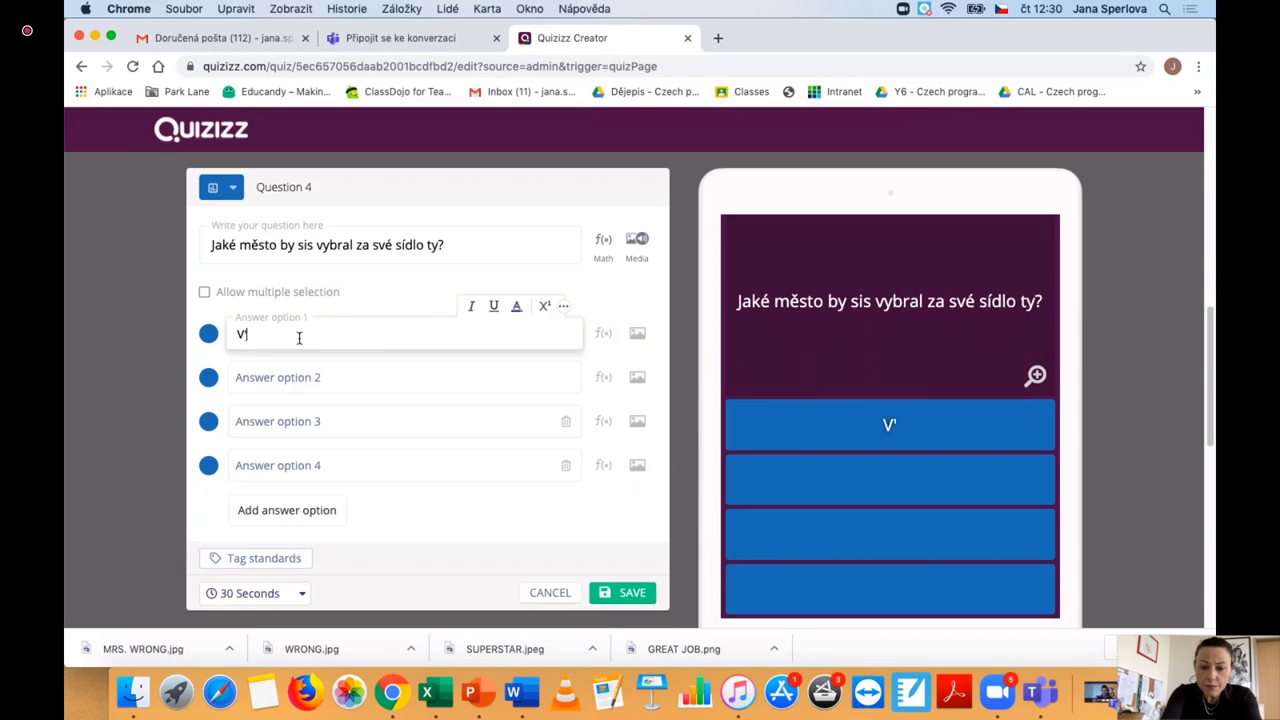
{"action": "type", "text": "ídeň"}
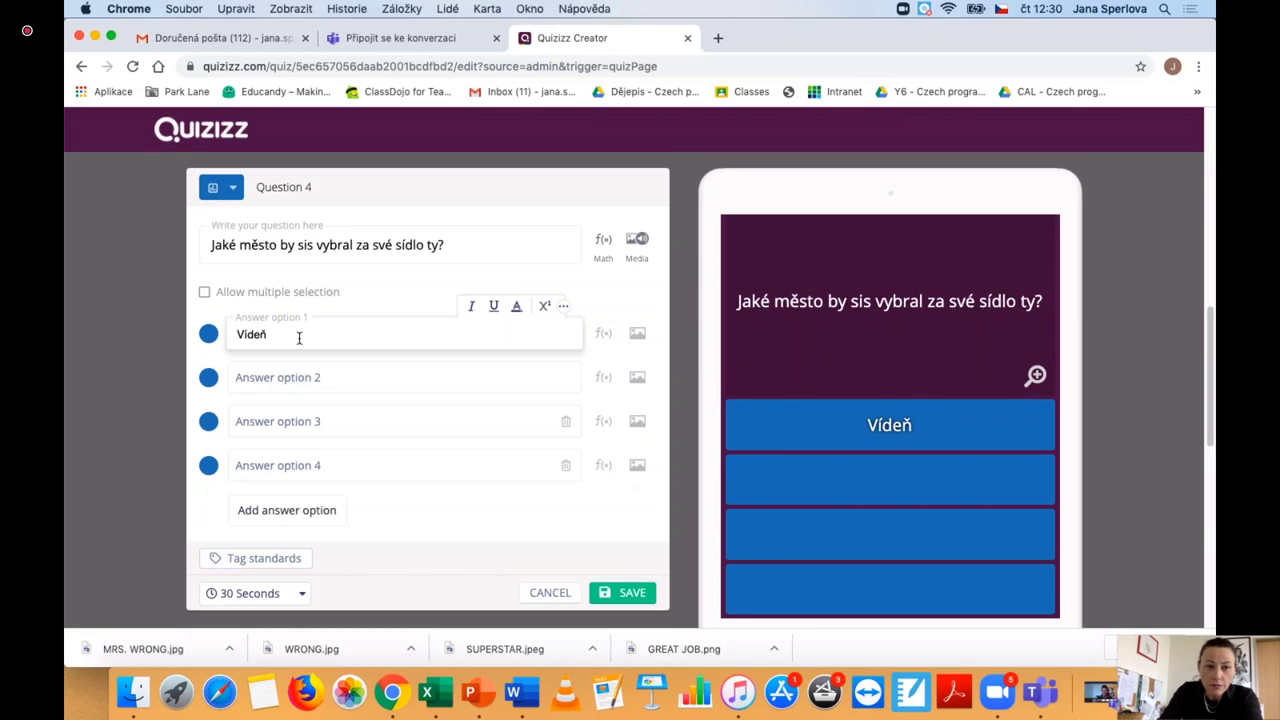
{"action": "left_click", "coordinate": [356, 380]}
{"action": "type", "text": "Prahu"}
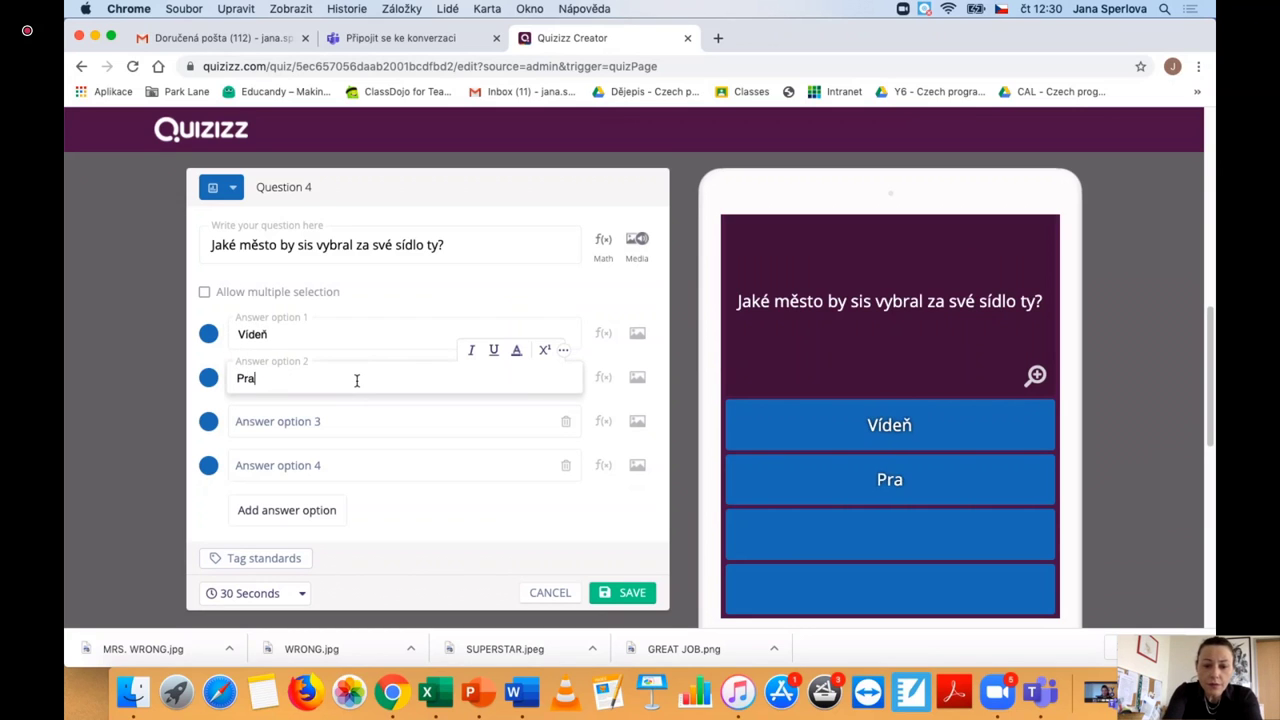
{"action": "left_click", "coordinate": [307, 428]}
{"action": "type", "text": "Brno"}
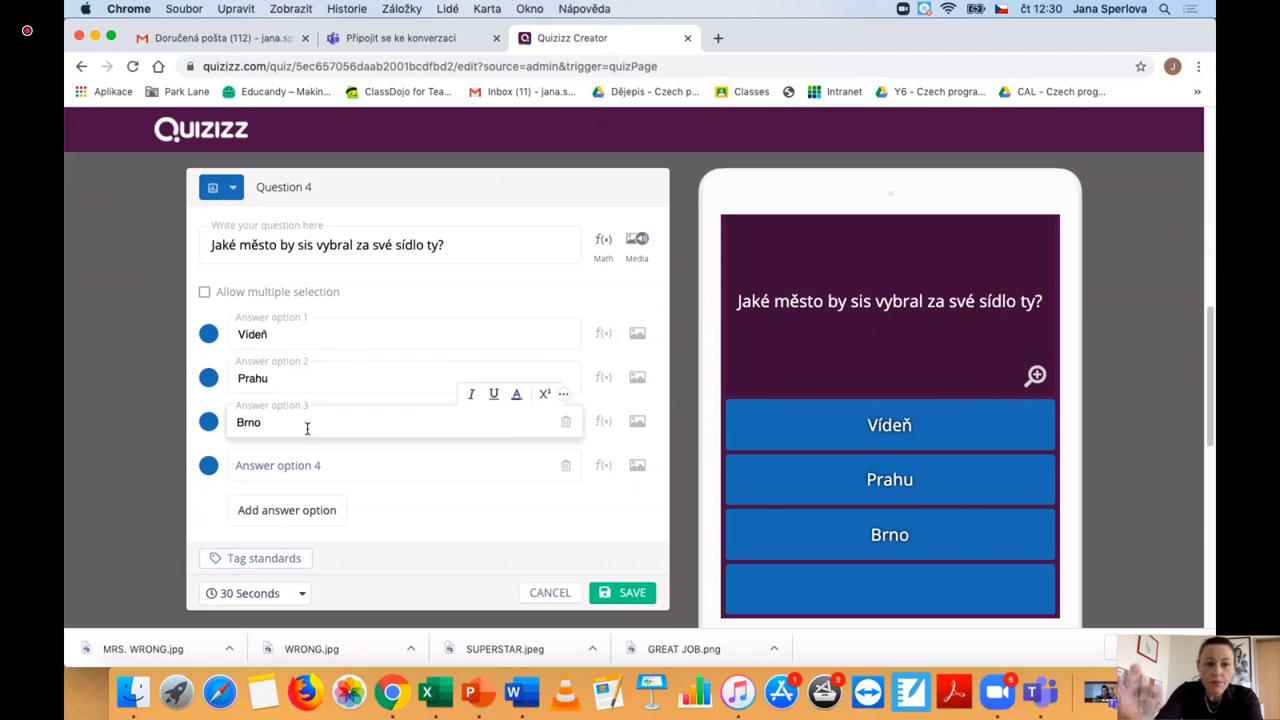
{"action": "left_click", "coordinate": [566, 466]}
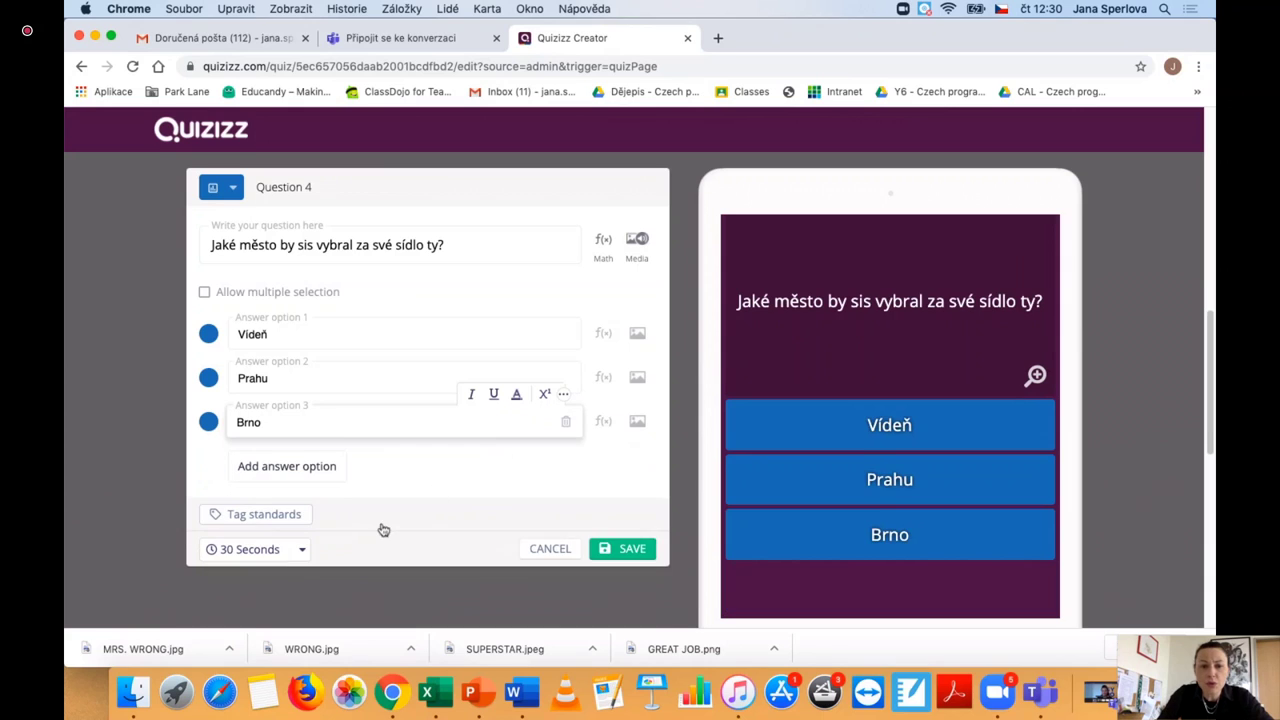
Step: Set the time limit of question 4 to 20 seconds and save the poll question
{"action": "left_click", "coordinate": [303, 552]}
{"action": "left_click", "coordinate": [253, 363]}
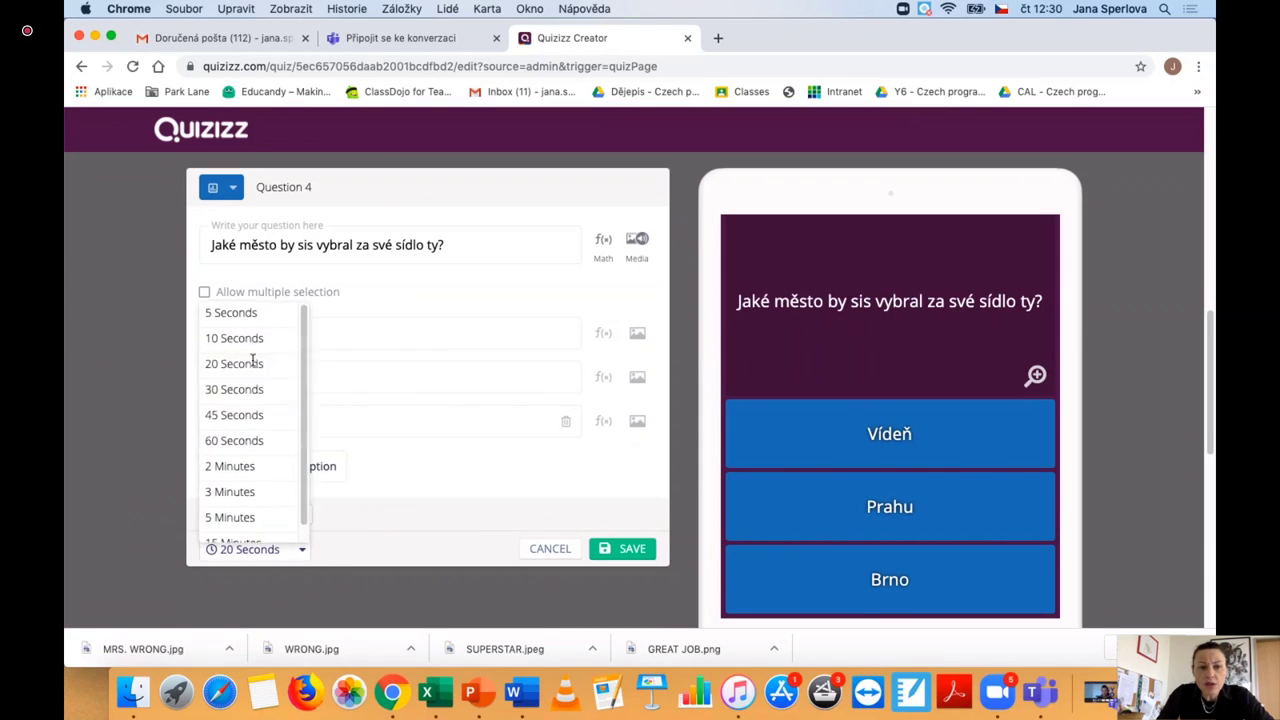
{"action": "left_click", "coordinate": [628, 548]}
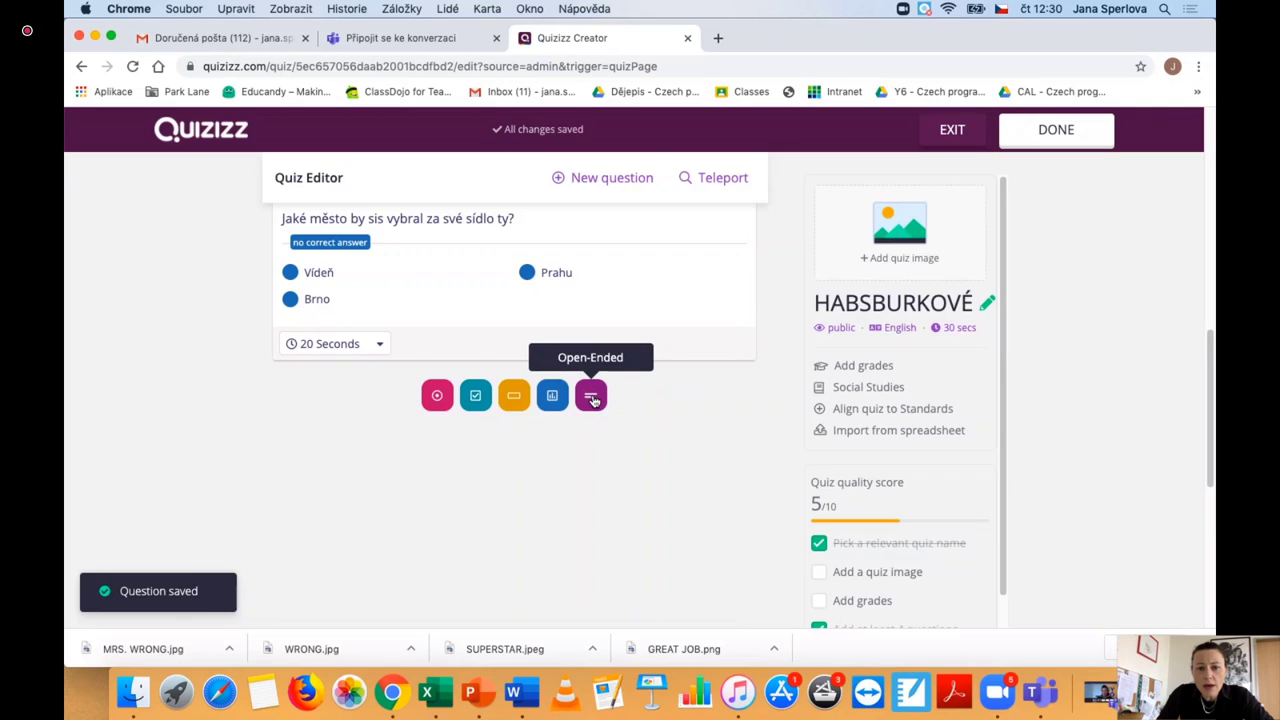
Step: Add open-ended question 5 reading "Co bylo v období renesance sestrojeno astronomy?" and save it
{"action": "left_click", "coordinate": [591, 397]}
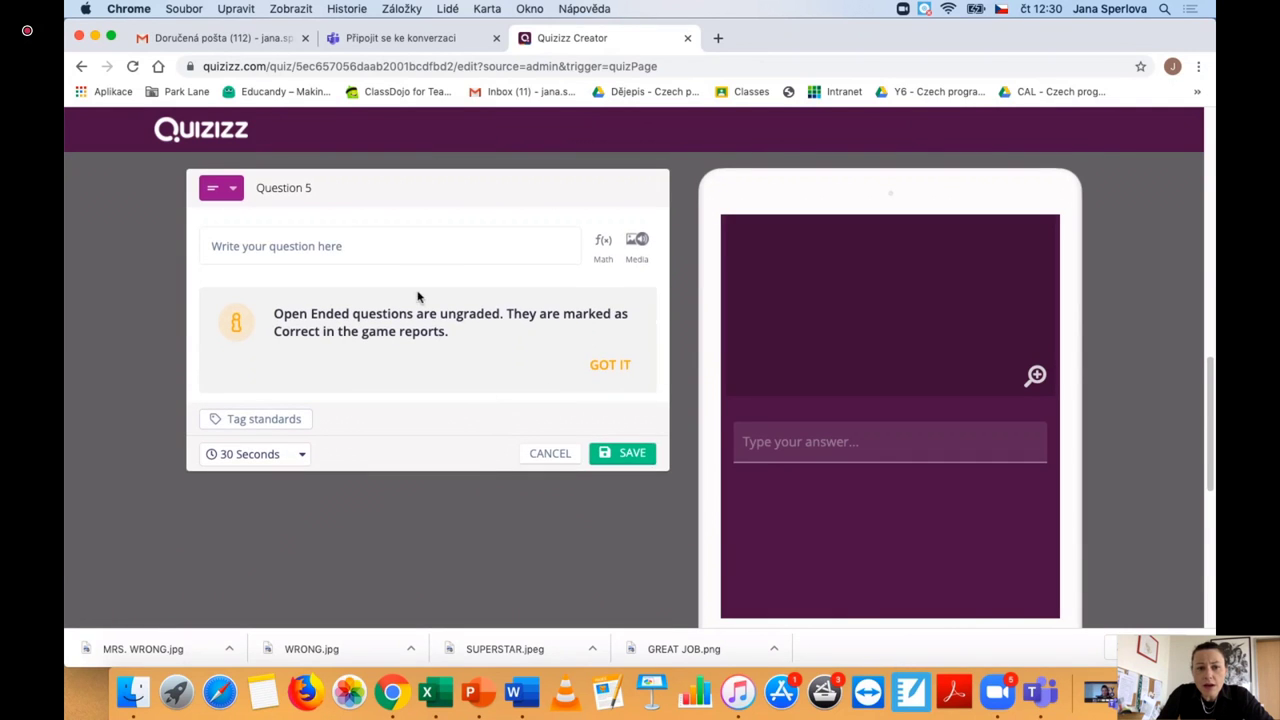
{"action": "left_click", "coordinate": [384, 258]}
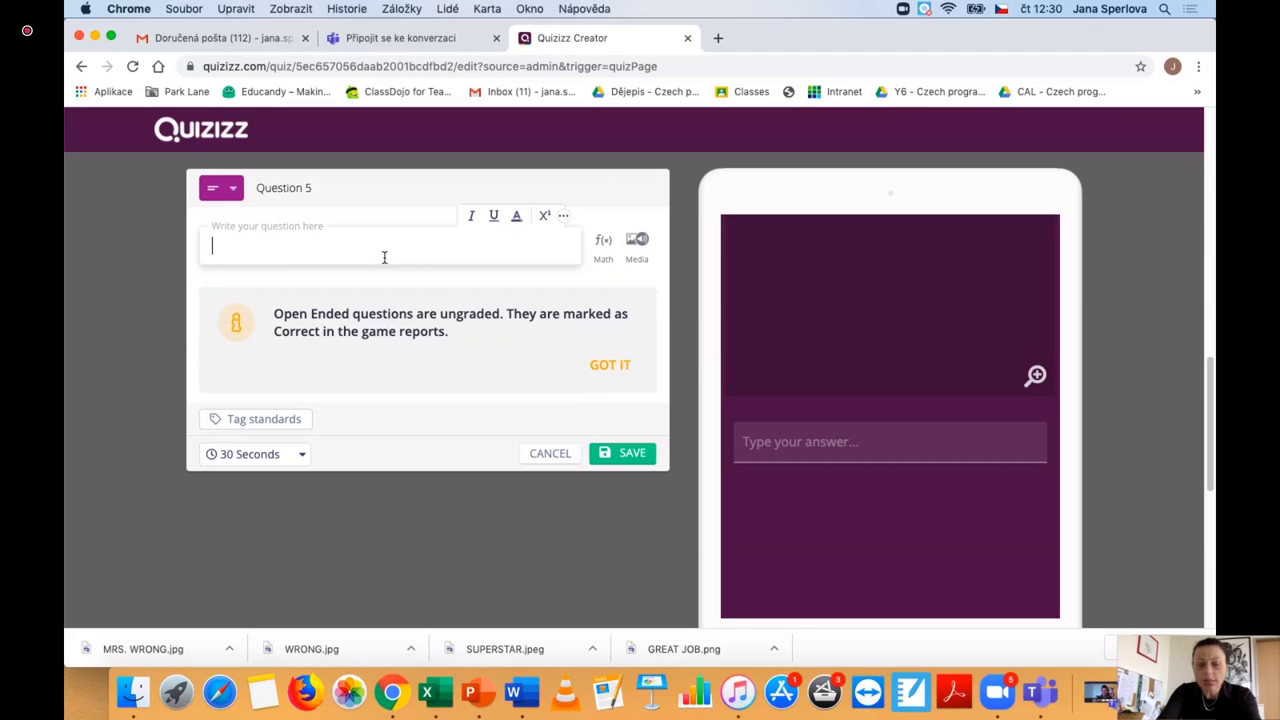
{"action": "type", "text": "Co bylo"}
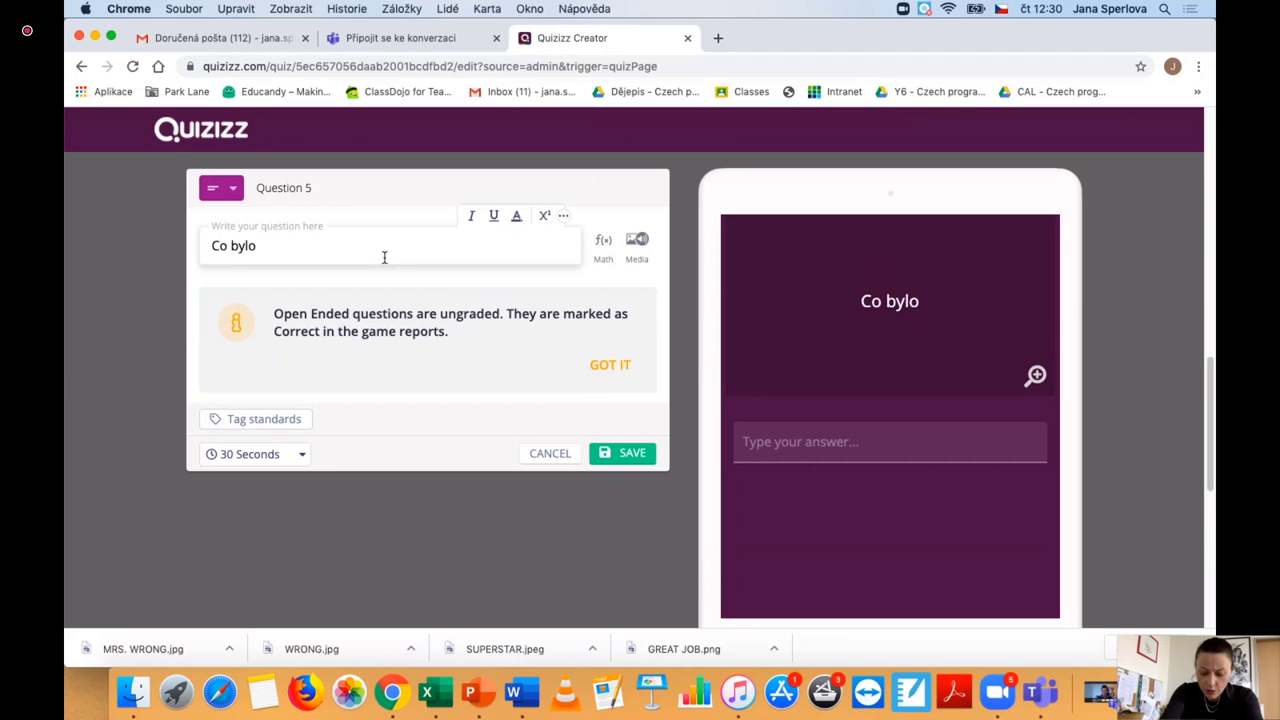
{"action": "type", "text": " v obdob"}
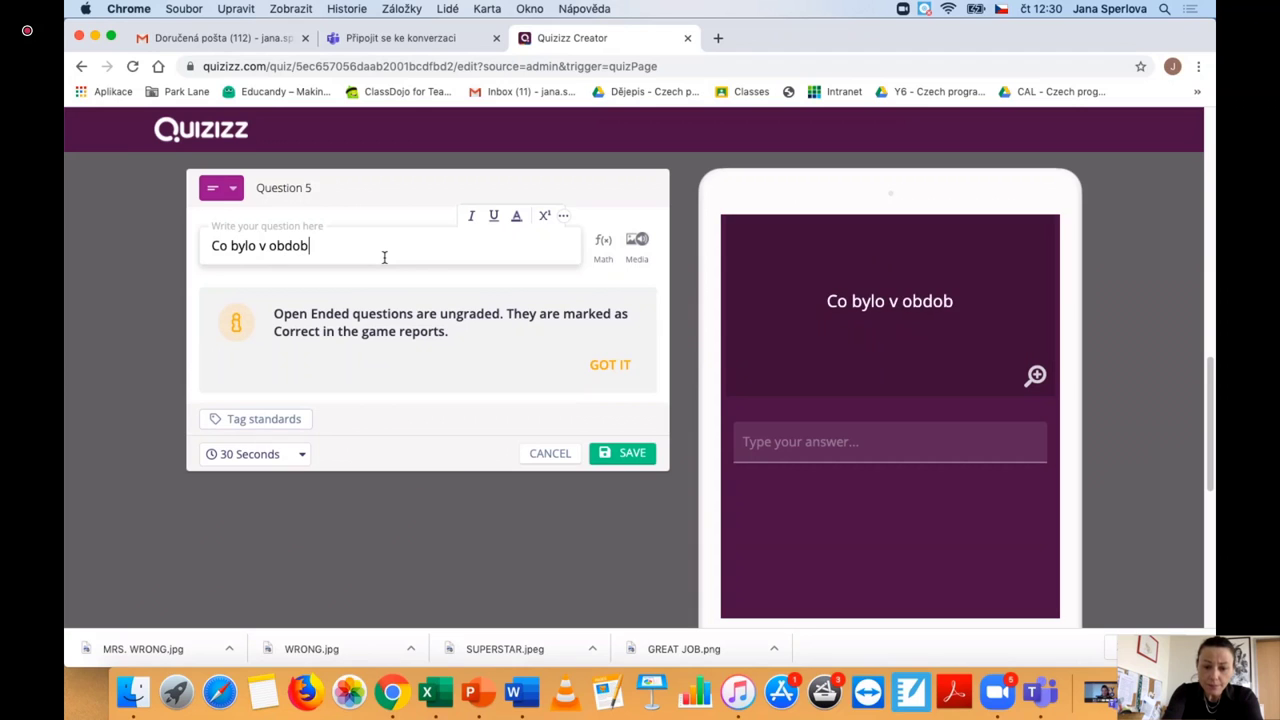
{"action": "type", "text": "í renes"}
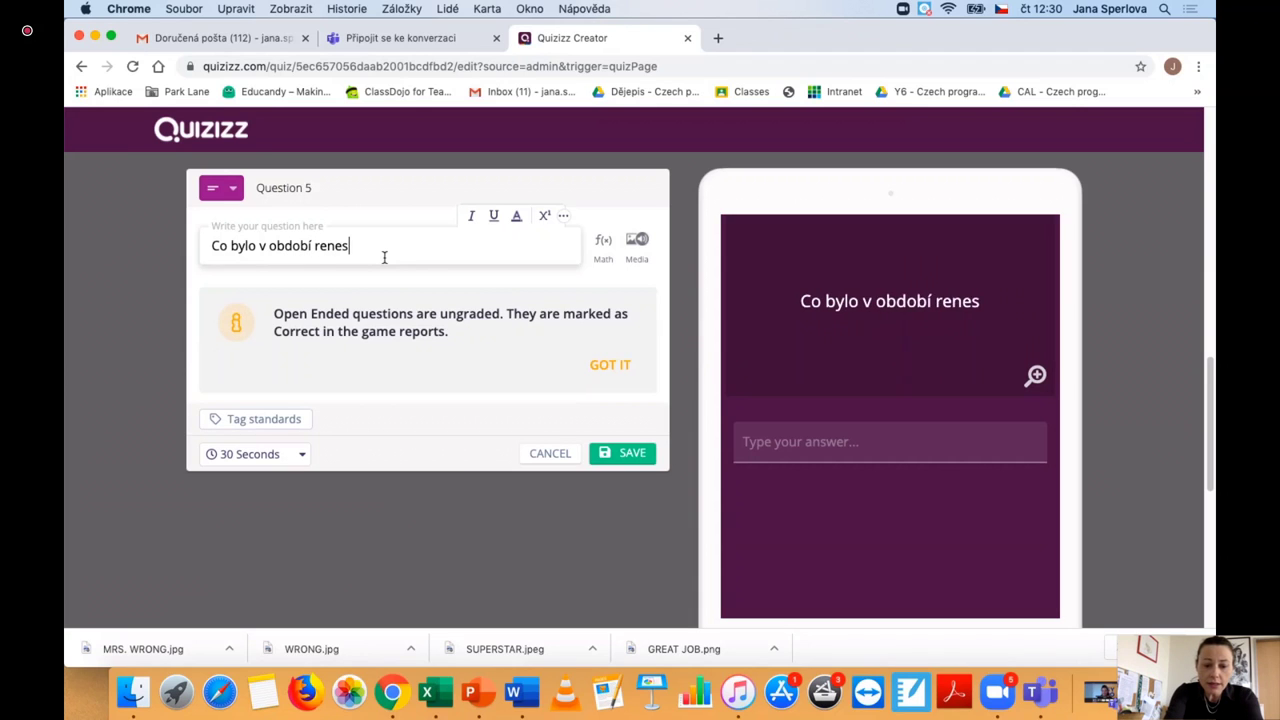
{"action": "type", "text": "ance se"}
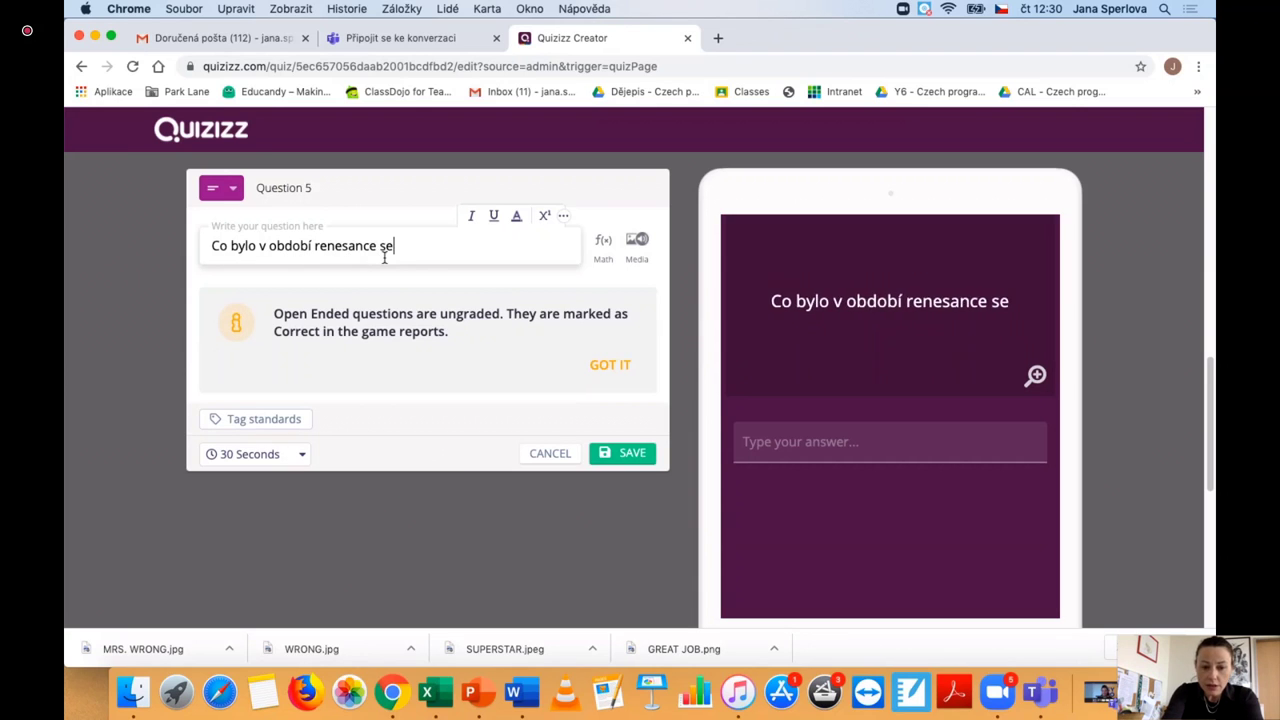
{"action": "type", "text": "strojeno "}
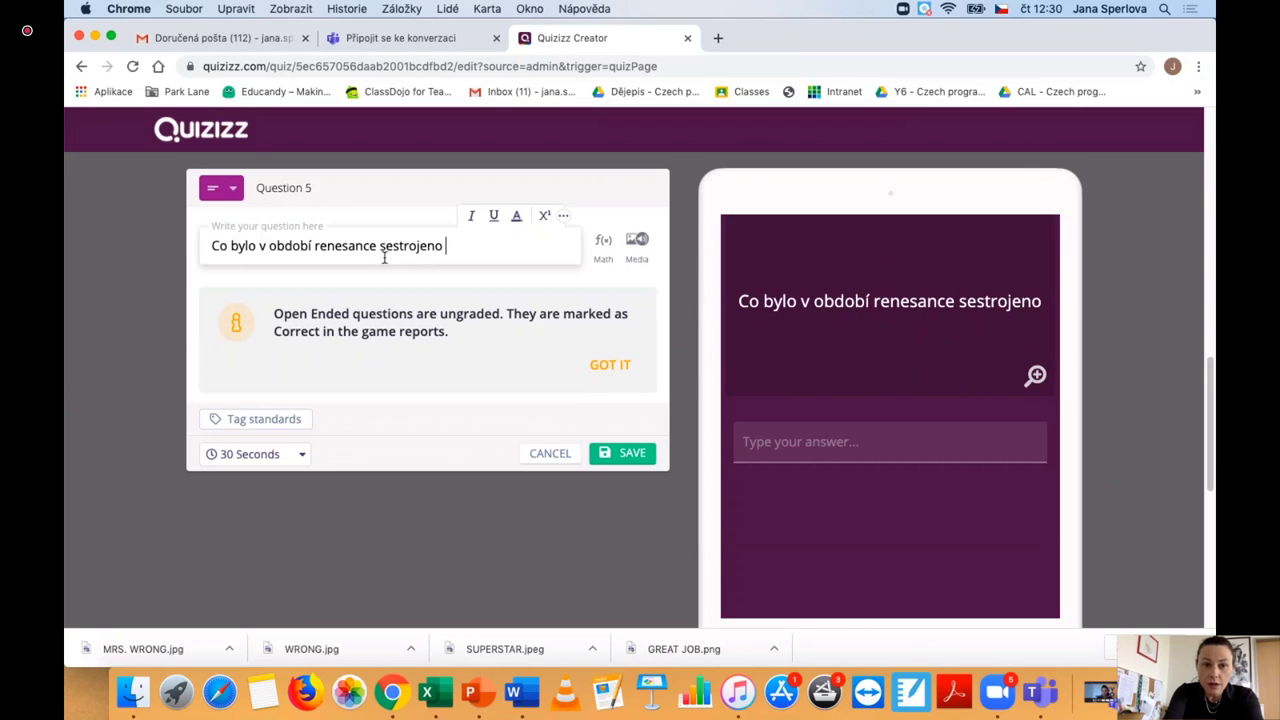
{"action": "type", "text": "astrono"}
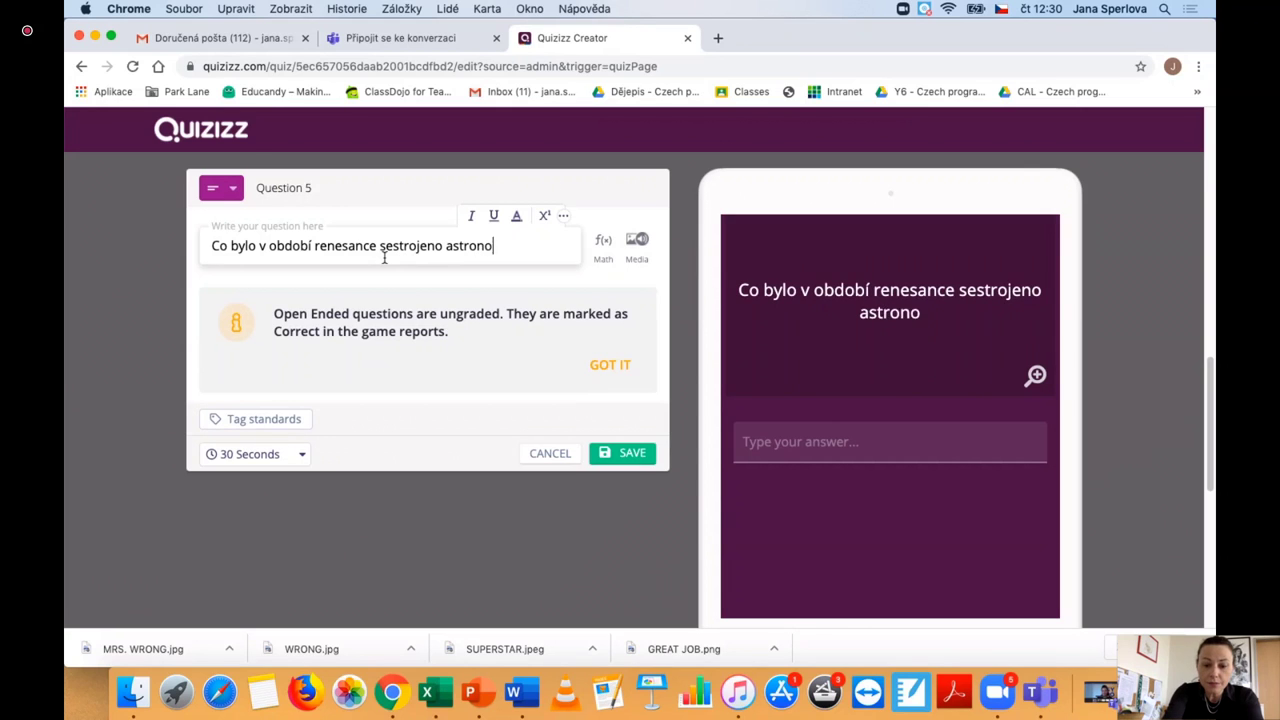
{"action": "type", "text": "my?"}
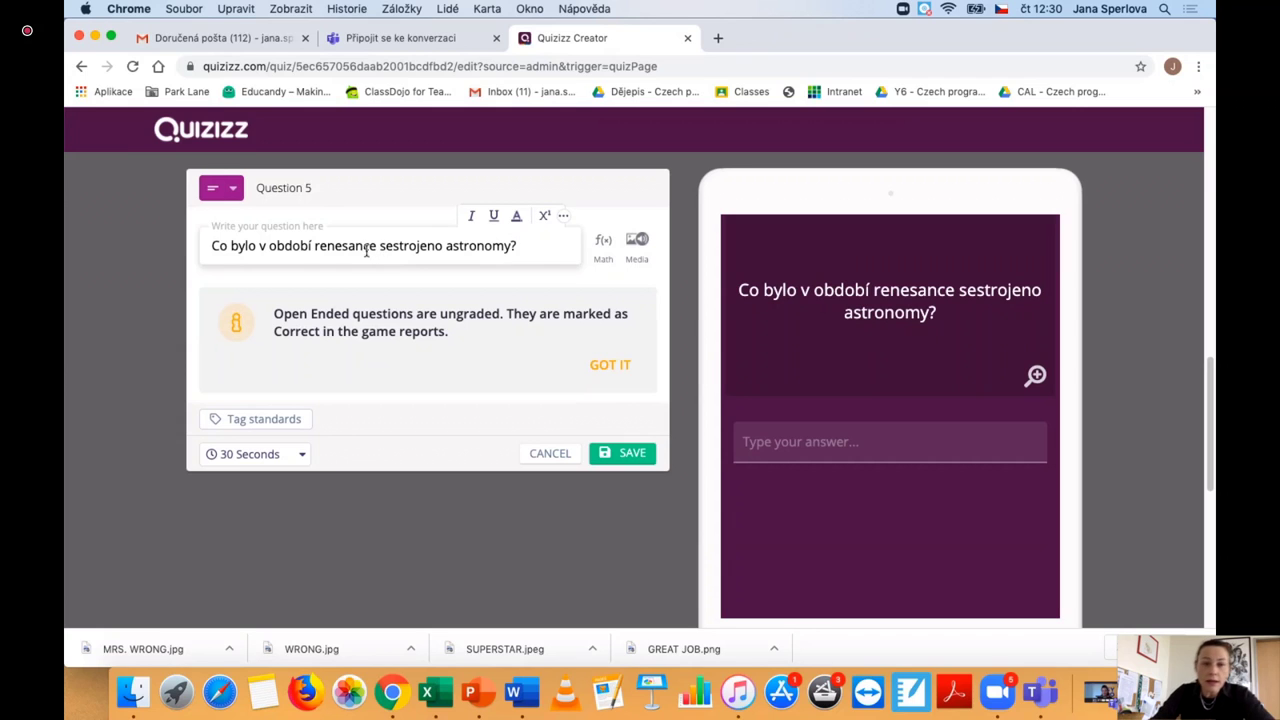
{"action": "left_click", "coordinate": [400, 330]}
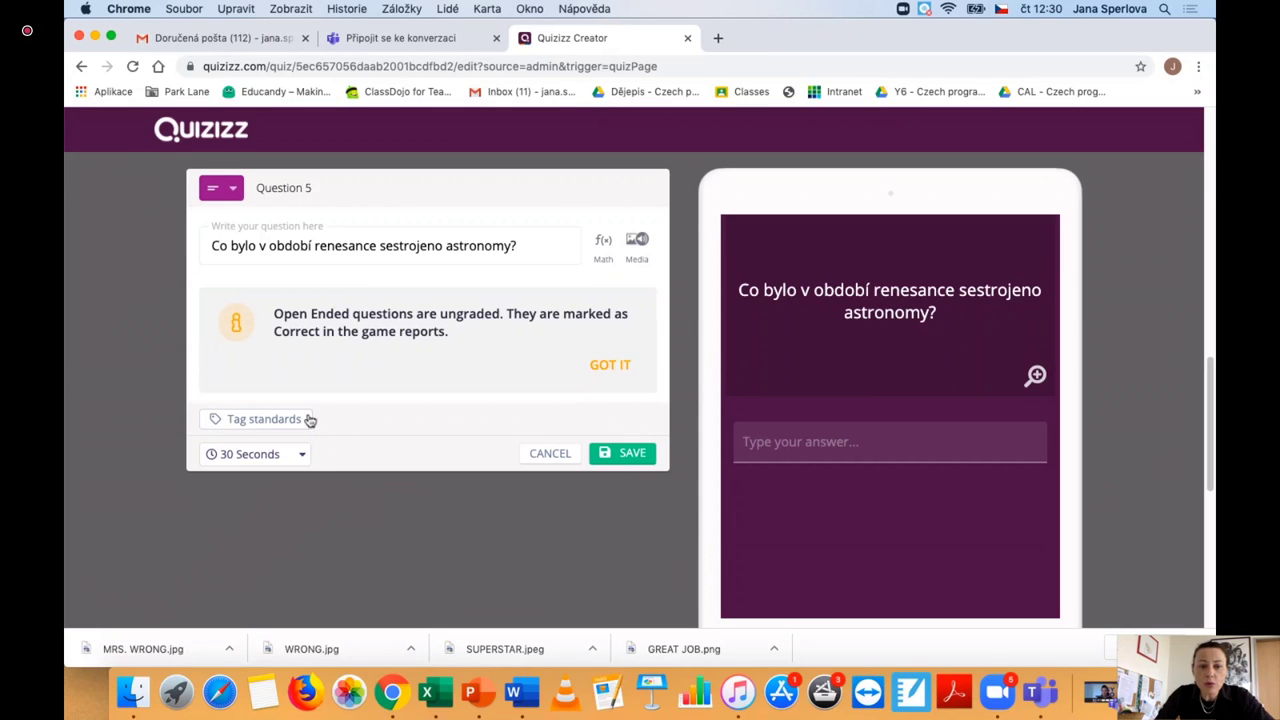
{"action": "left_click", "coordinate": [624, 456]}
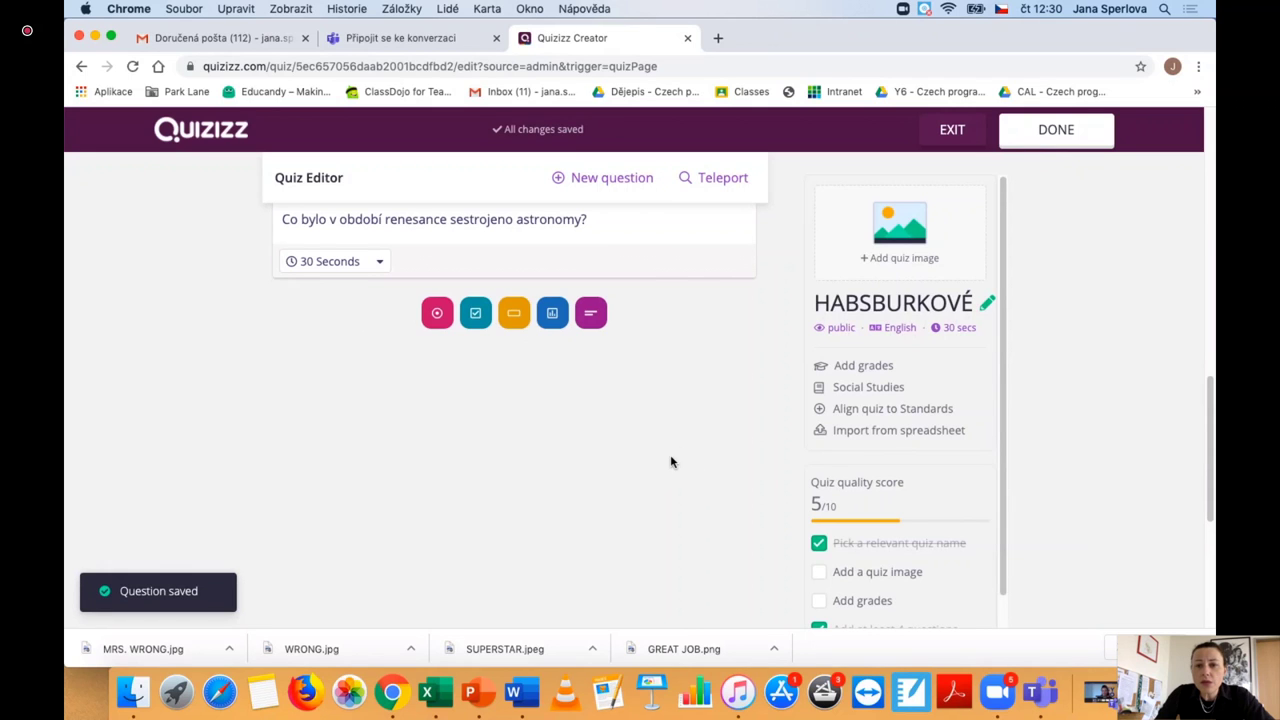
Step: Upload SUPERSTAR.jpeg as the title image of the HABSBURKOVÉ quiz
{"action": "scroll", "coordinate": [685, 440], "scroll_direction": "up", "scroll_amount": 5}
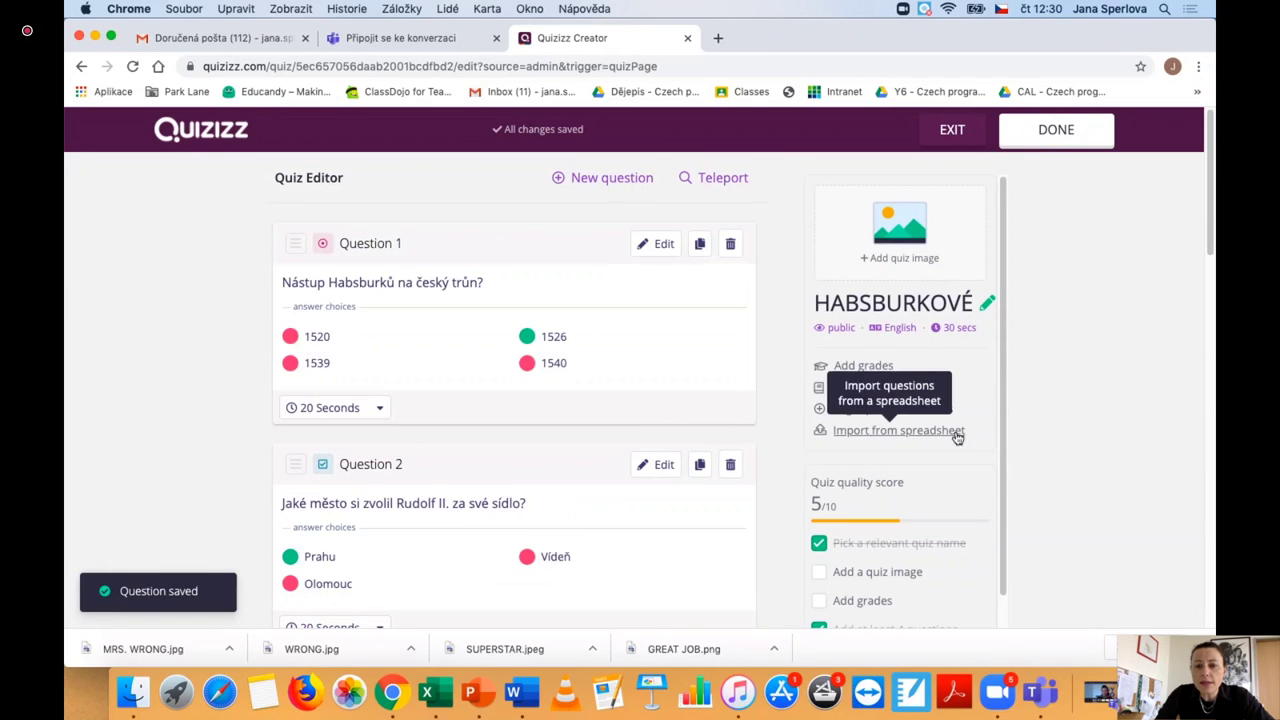
{"action": "scroll", "coordinate": [900, 430], "scroll_direction": "down", "scroll_amount": 1}
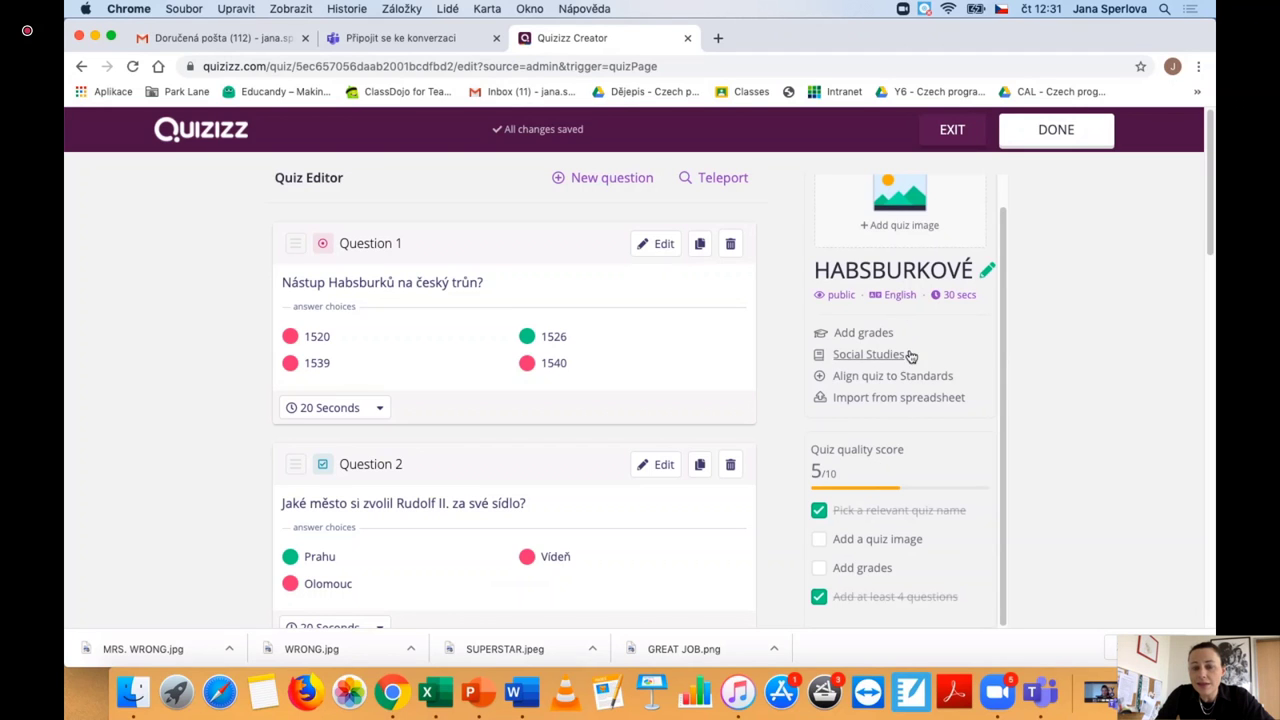
{"action": "scroll", "coordinate": [910, 355], "scroll_direction": "up", "scroll_amount": 1}
{"action": "scroll", "coordinate": [895, 346], "scroll_direction": "up", "scroll_amount": 1}
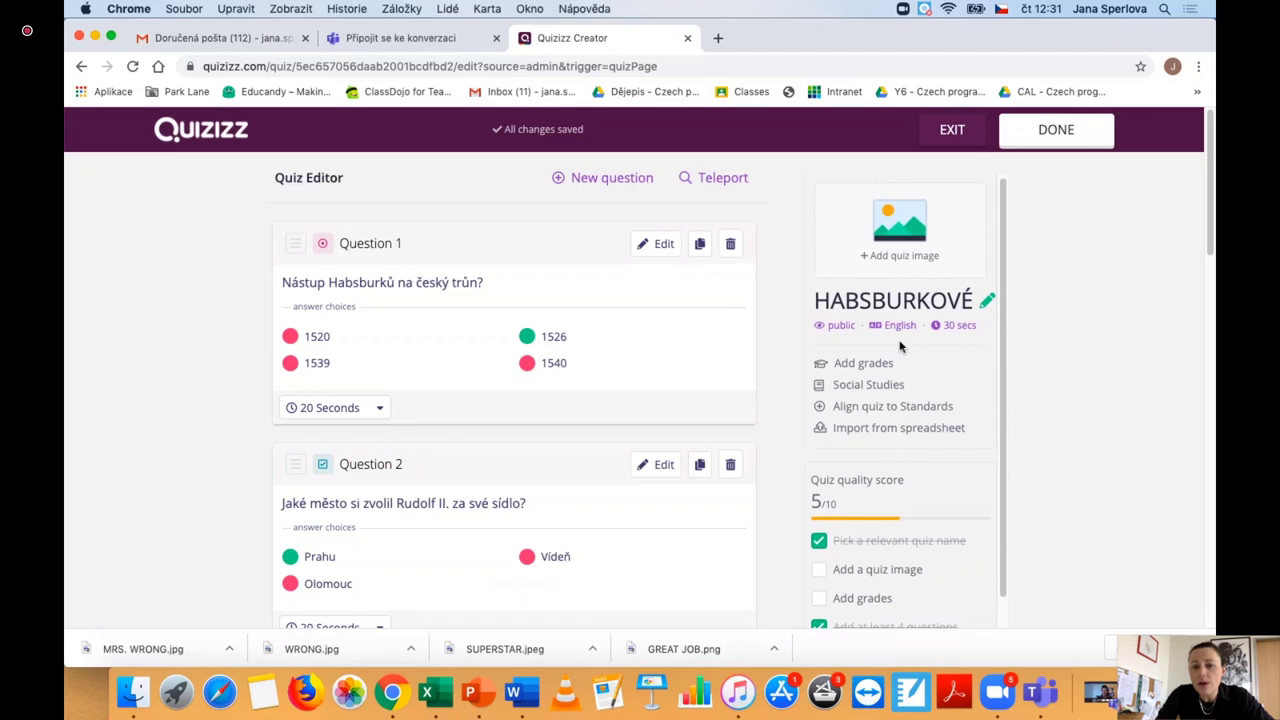
{"action": "left_click", "coordinate": [881, 259]}
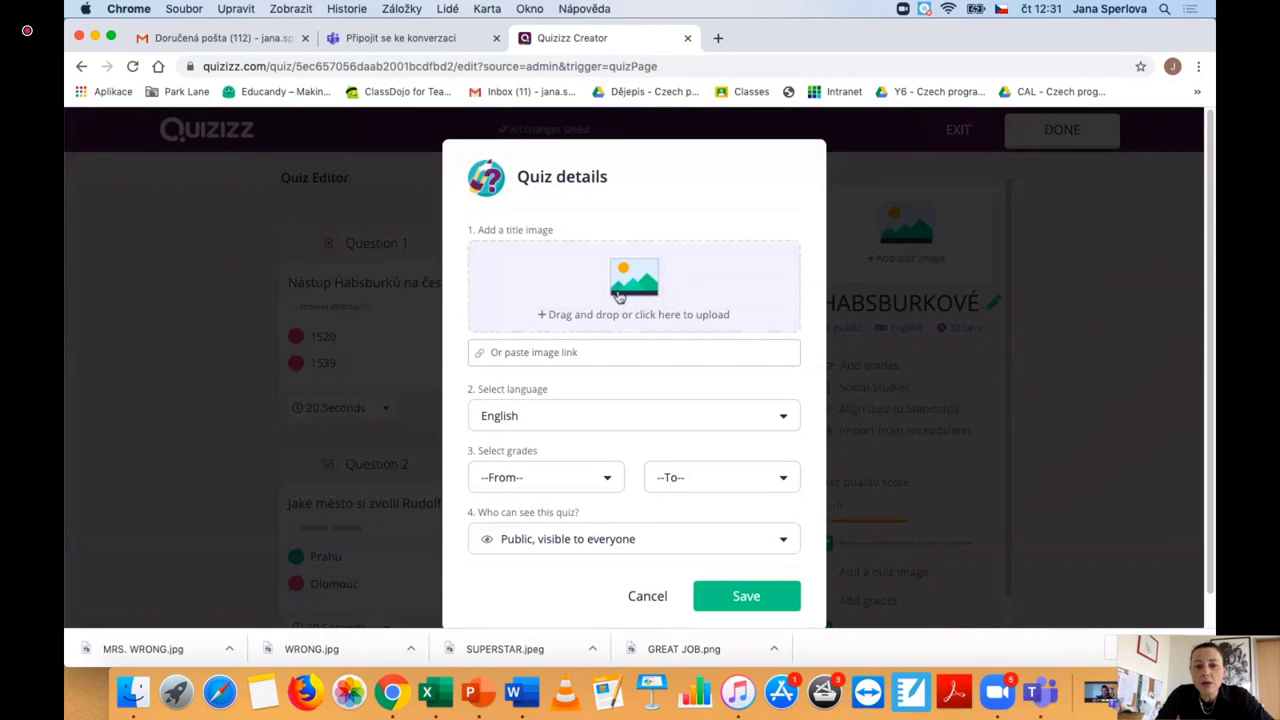
{"action": "left_click", "coordinate": [655, 258]}
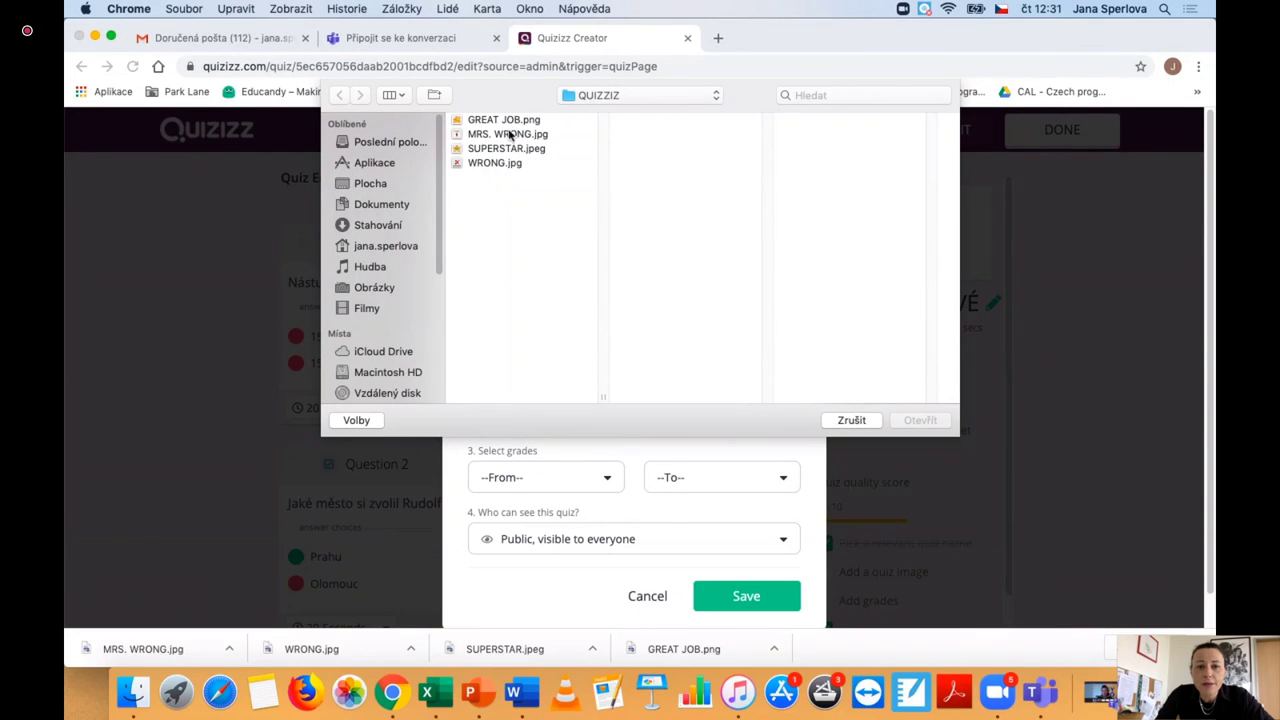
{"action": "left_click", "coordinate": [506, 149]}
{"action": "left_click", "coordinate": [916, 421]}
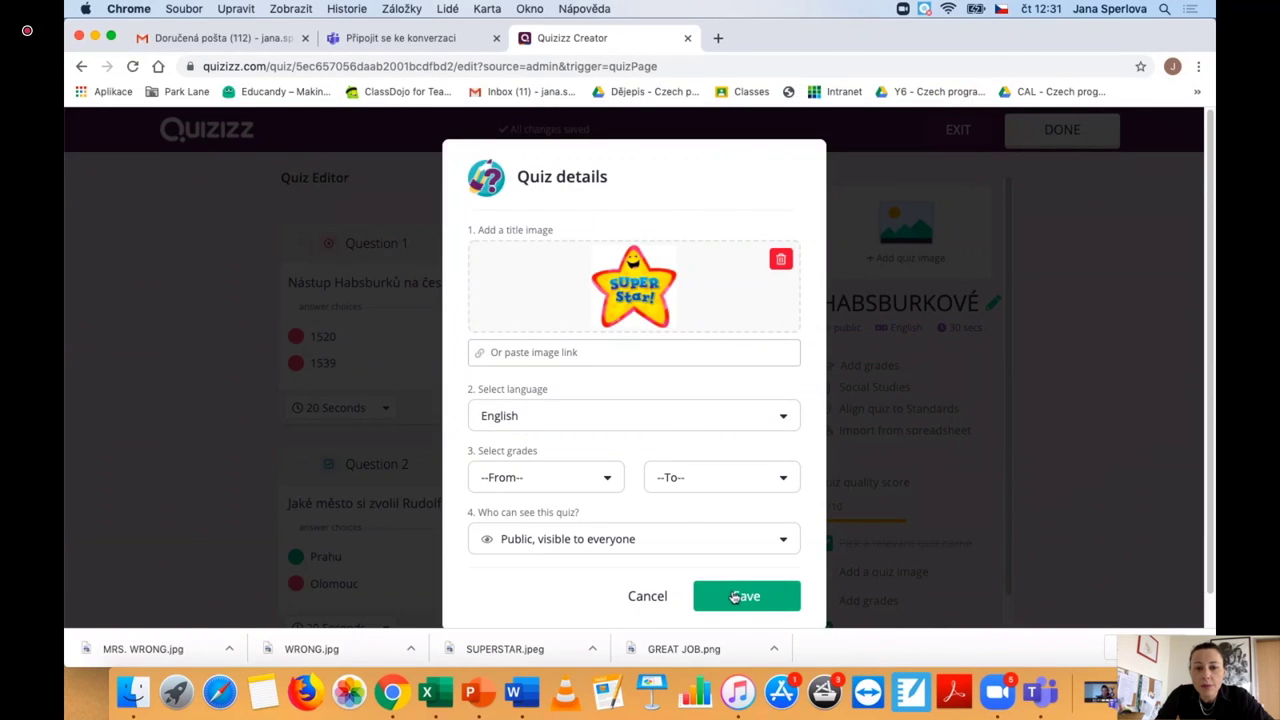
Step: Set the quiz's starting grade to 7th and save the quiz details
{"action": "left_click", "coordinate": [581, 481]}
{"action": "scroll", "coordinate": [531, 563], "scroll_direction": "down", "scroll_amount": 3}
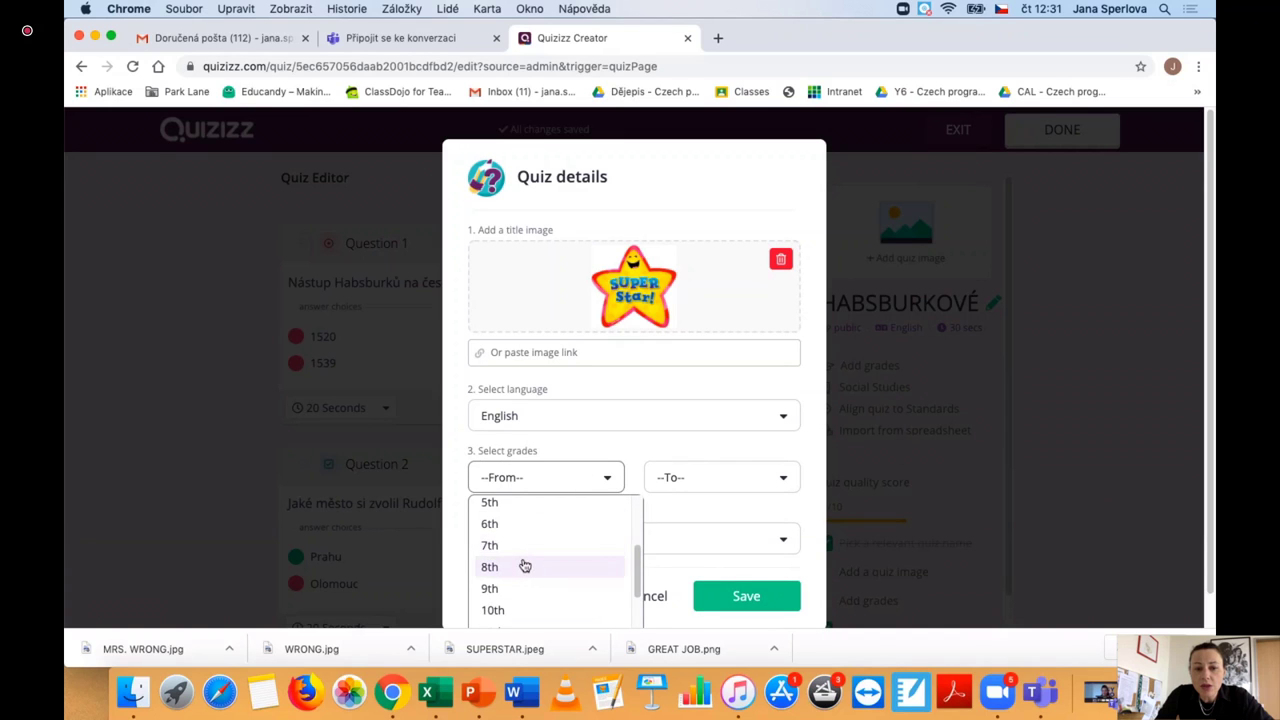
{"action": "left_click", "coordinate": [523, 547]}
{"action": "left_click", "coordinate": [745, 596]}
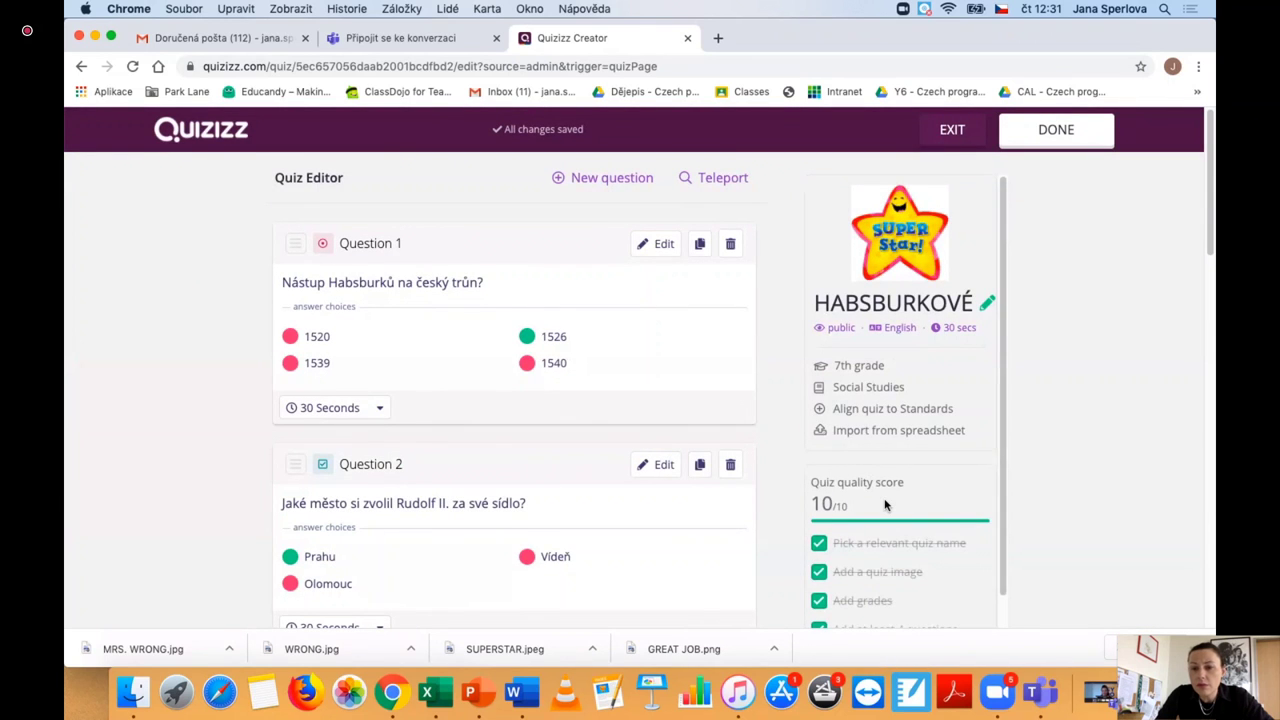
Step: Check the quiz quality checklist and finish editing the quiz
{"action": "scroll", "coordinate": [864, 485], "scroll_direction": "down", "scroll_amount": 1}
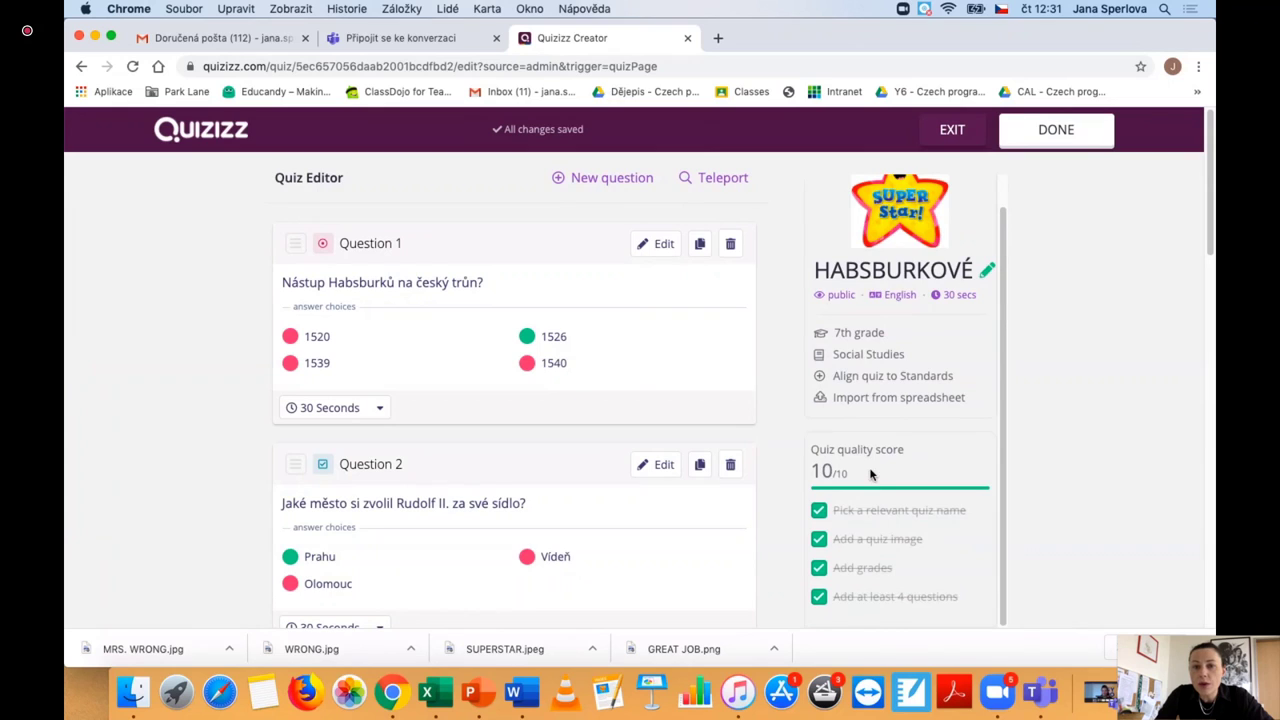
{"action": "scroll", "coordinate": [870, 475], "scroll_direction": "up", "scroll_amount": 1}
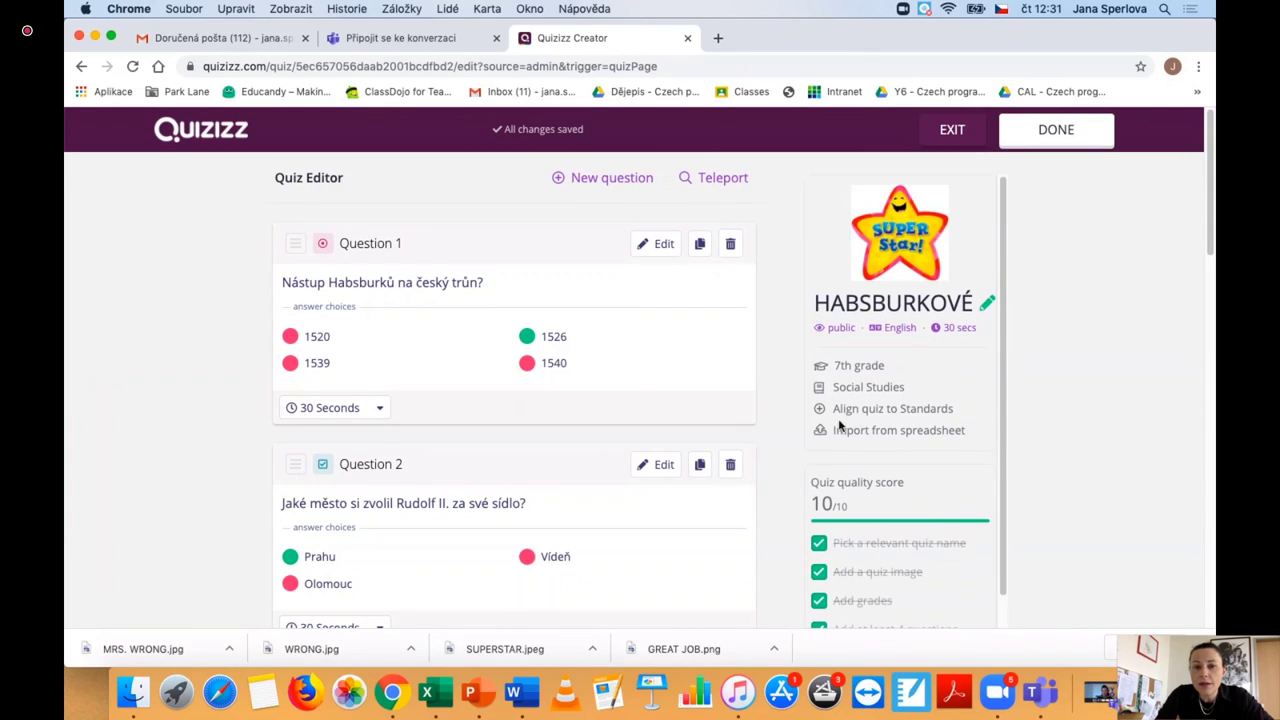
{"action": "left_click", "coordinate": [1072, 134]}
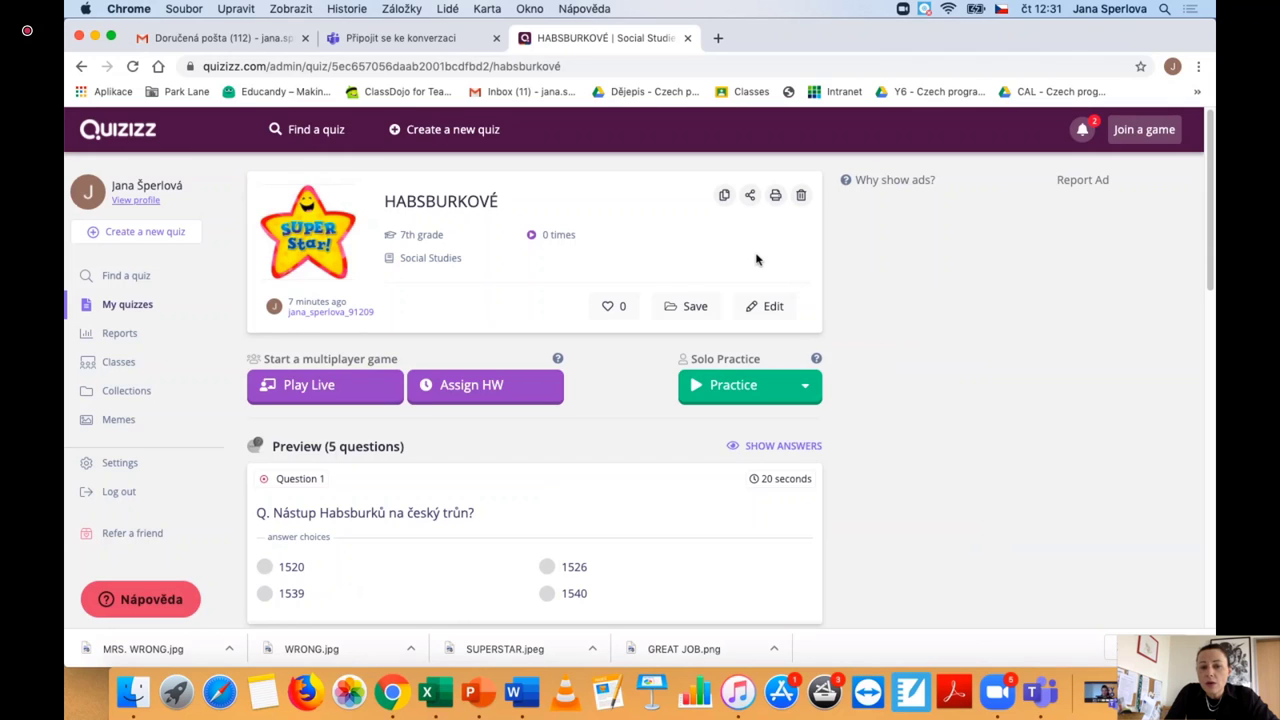
Step: Look at the options for sharing the quiz with an instructor and for sharing its solo practice link
{"action": "left_click", "coordinate": [750, 198]}
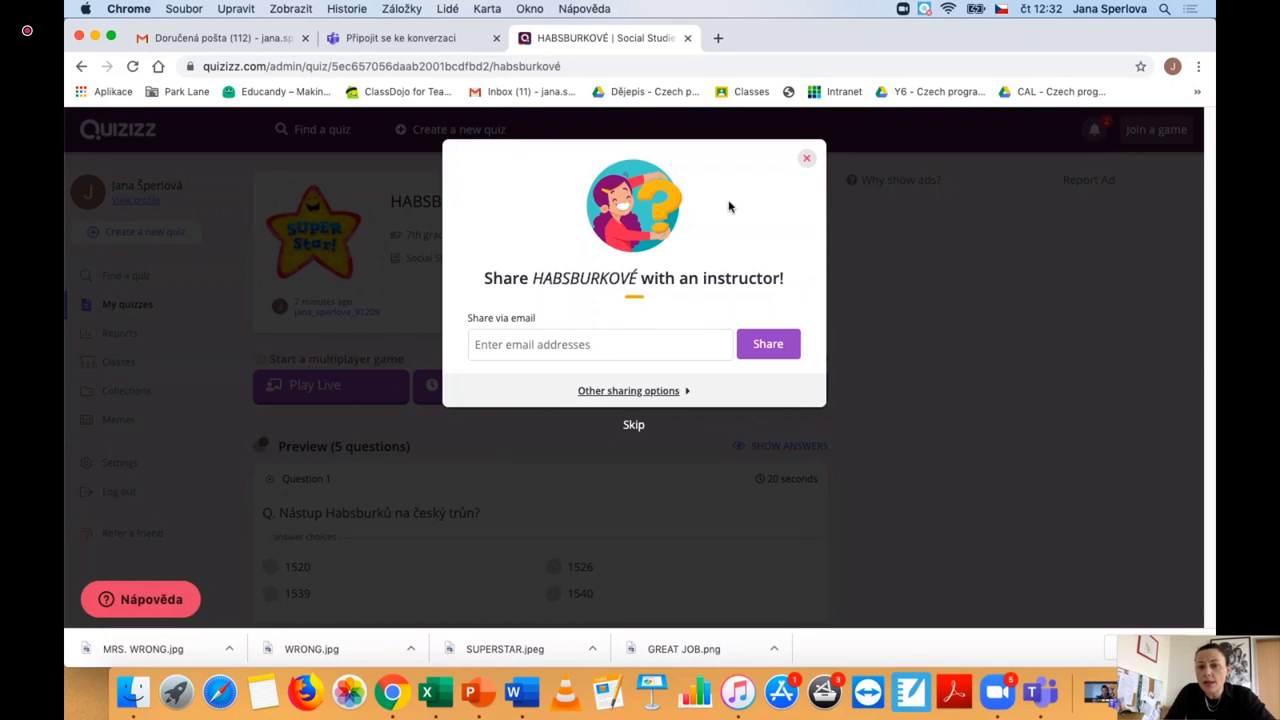
{"action": "left_click", "coordinate": [806, 158]}
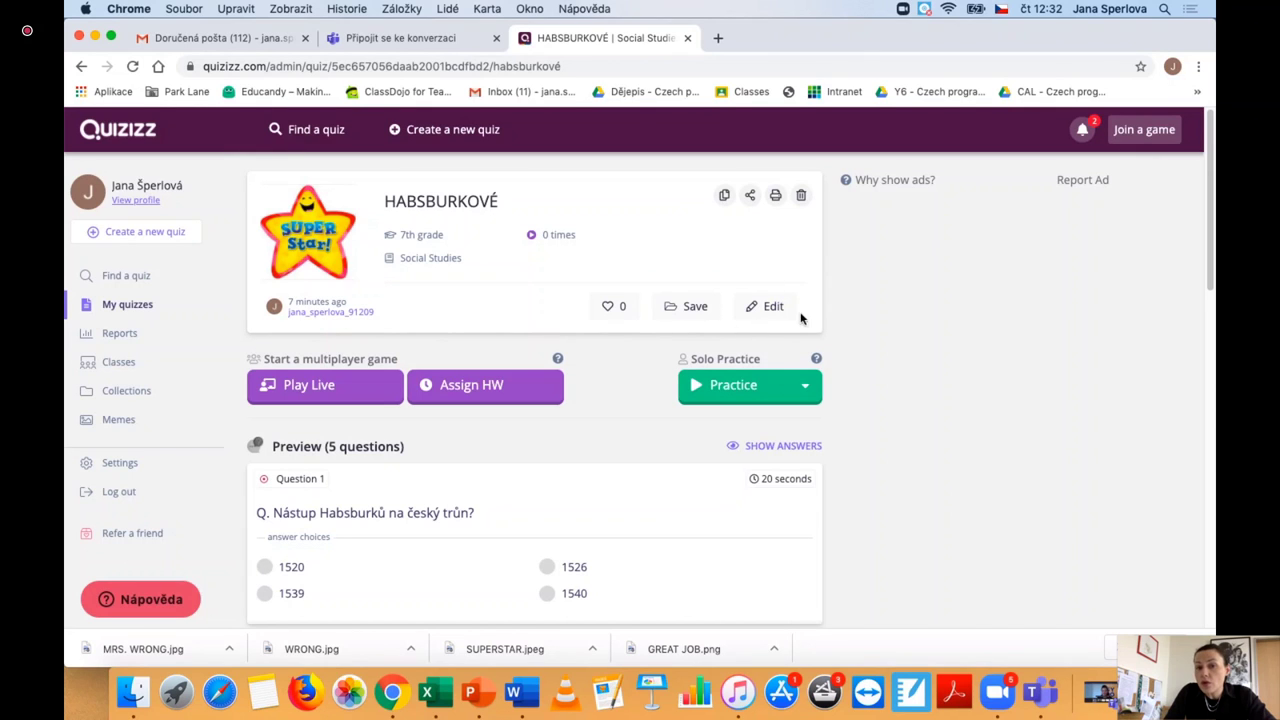
{"action": "scroll", "coordinate": [749, 334], "scroll_direction": "down", "scroll_amount": 1}
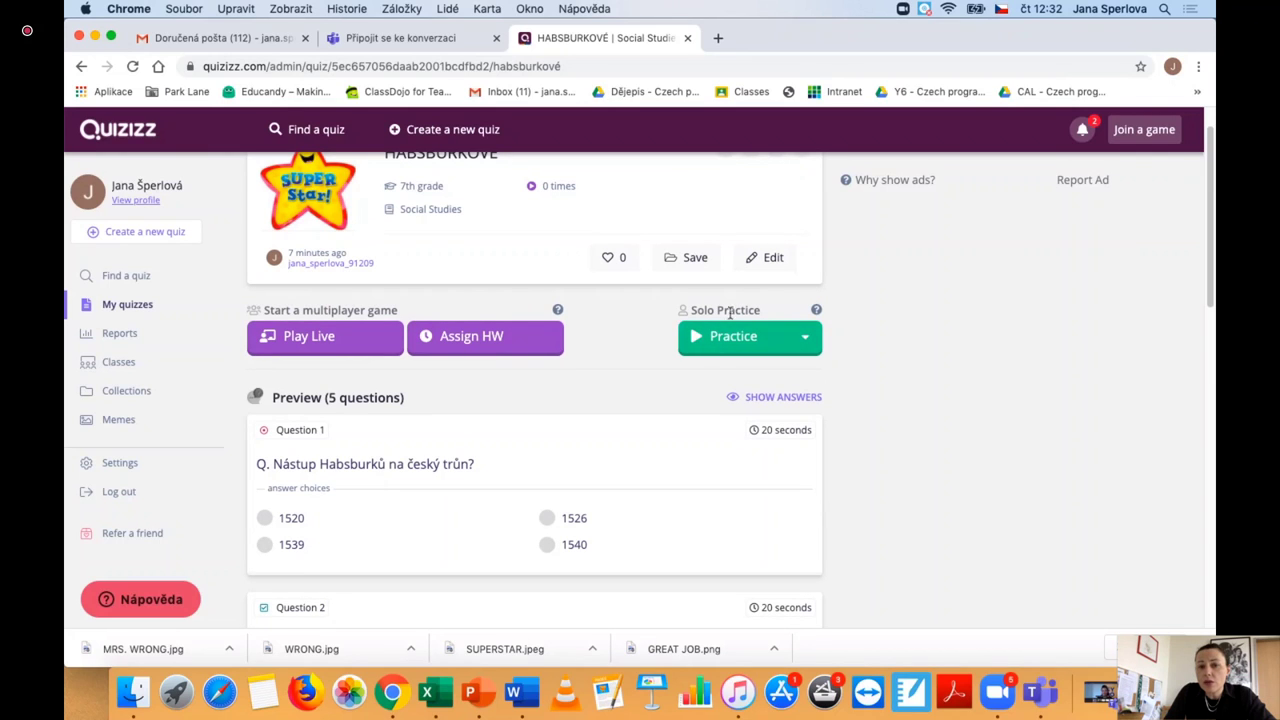
{"action": "left_click", "coordinate": [806, 340]}
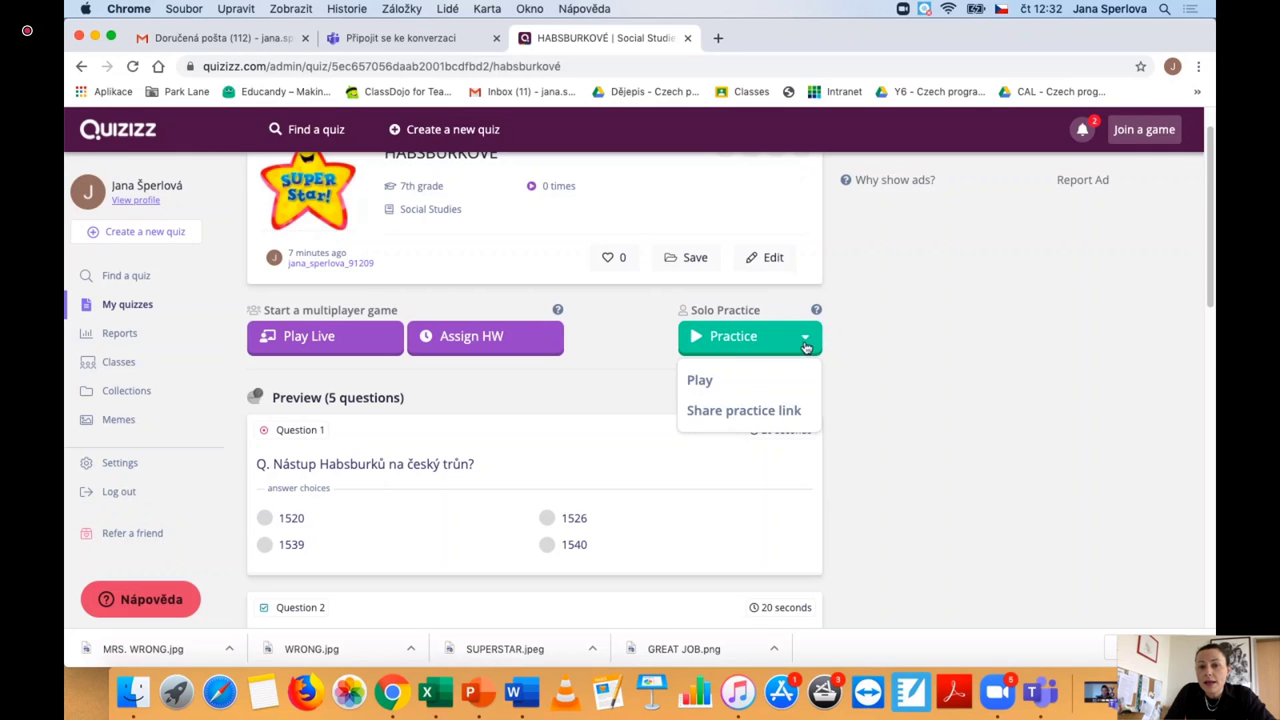
{"action": "left_click", "coordinate": [733, 411]}
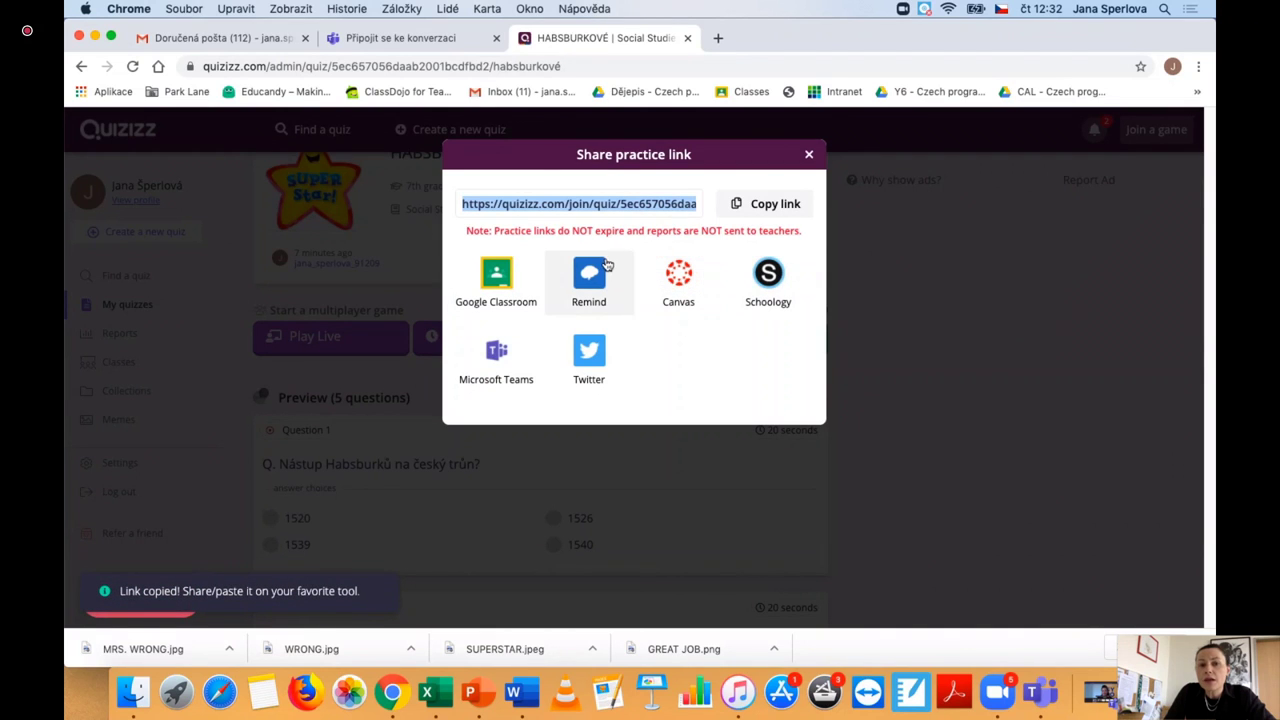
{"action": "left_click", "coordinate": [809, 154]}
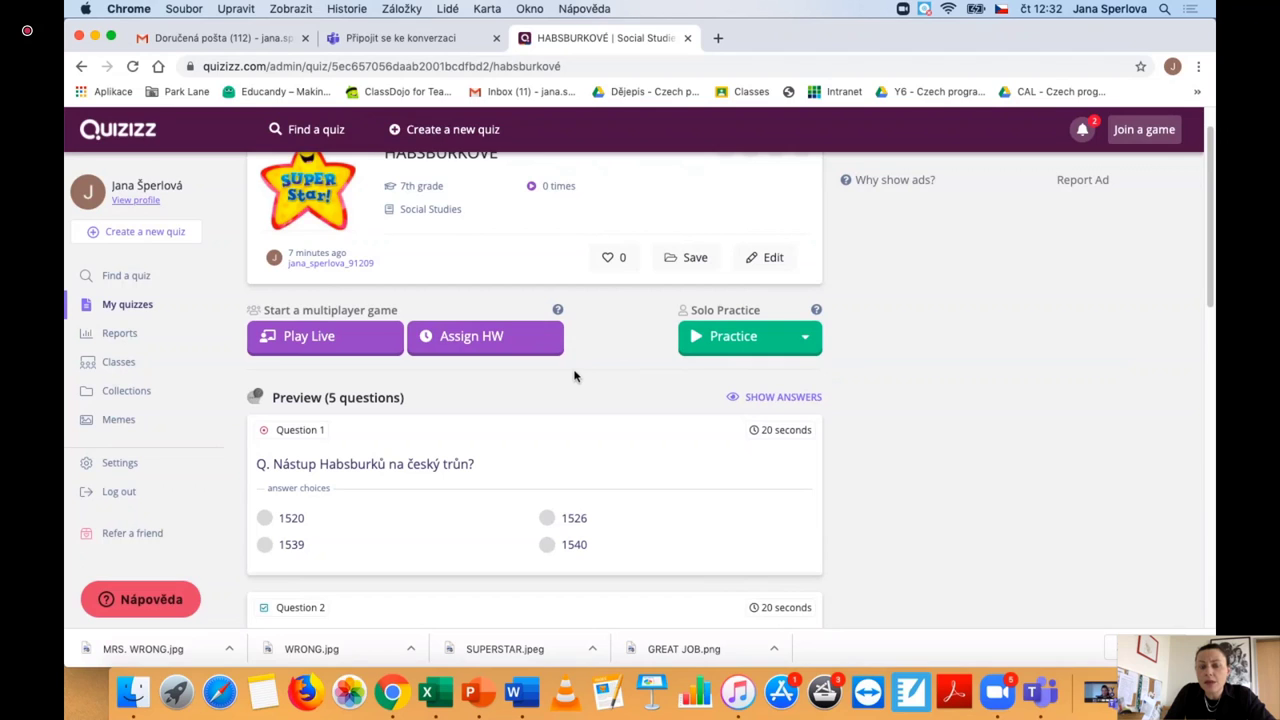
Step: Open the homework assignment setup for HABSBURKOVÉ and look over its deadline and advanced settings
{"action": "left_click", "coordinate": [507, 344]}
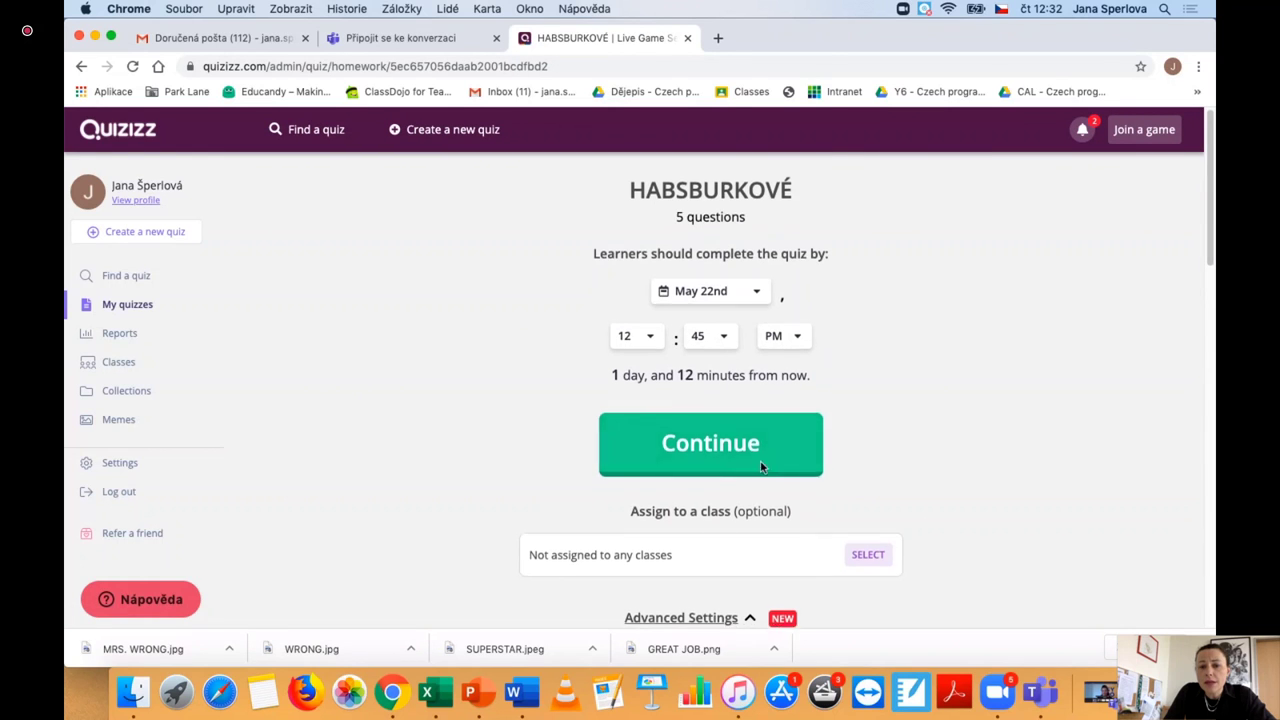
{"action": "scroll", "coordinate": [760, 460], "scroll_direction": "down", "scroll_amount": 4}
{"action": "scroll", "coordinate": [677, 289], "scroll_direction": "up", "scroll_amount": 4}
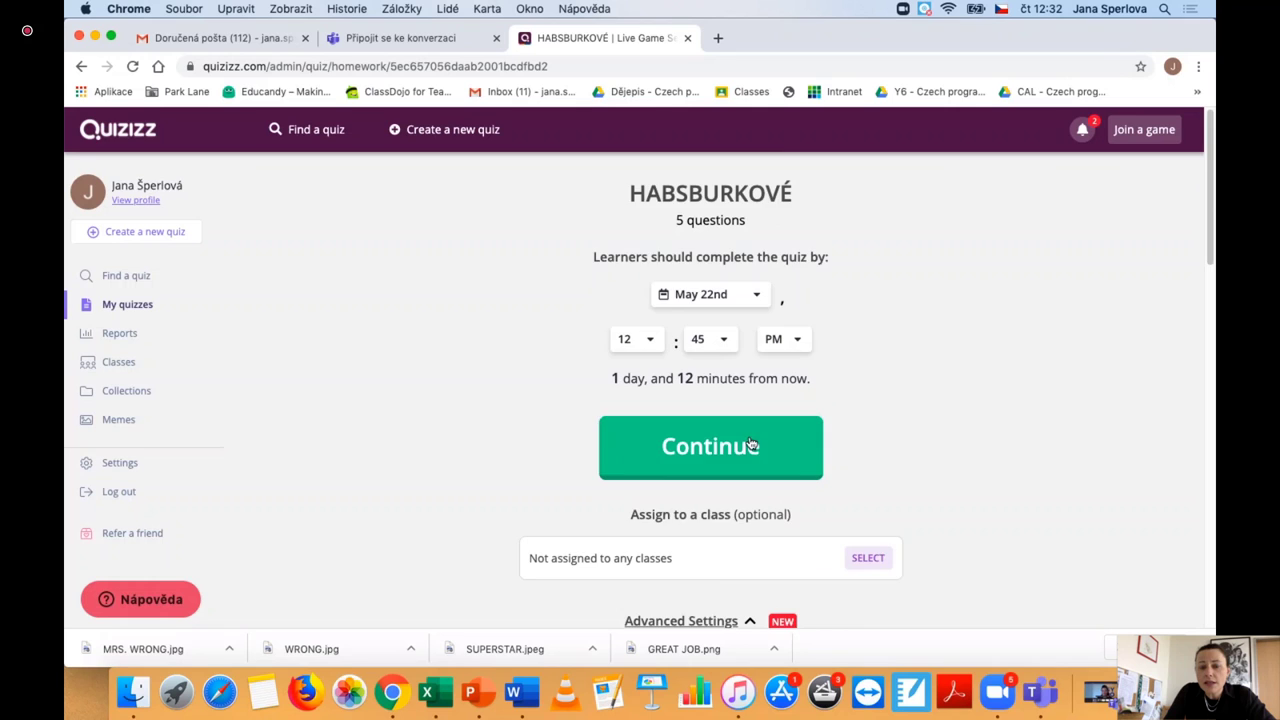
Step: Try selecting the CAL and Y6 CZECH classes for the homework assignment, and cancel the class selection
{"action": "scroll", "coordinate": [790, 430], "scroll_direction": "down", "scroll_amount": 3}
{"action": "left_click", "coordinate": [867, 399]}
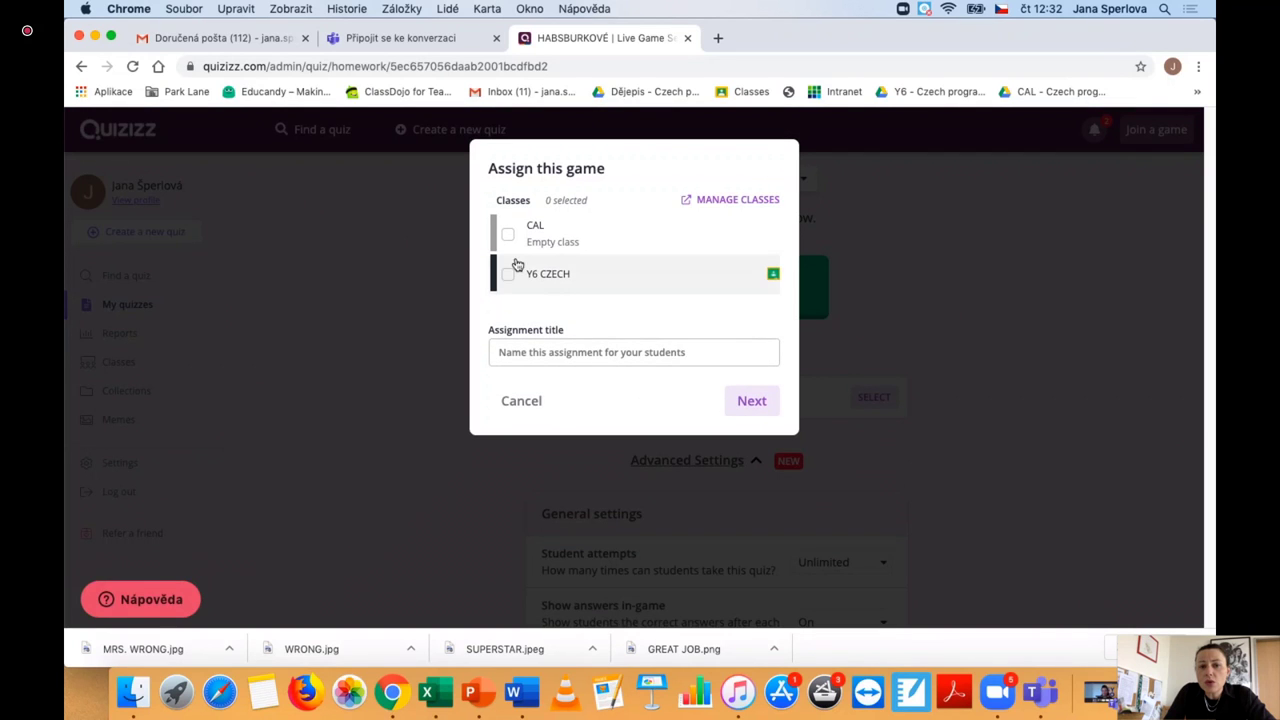
{"action": "left_click", "coordinate": [508, 238]}
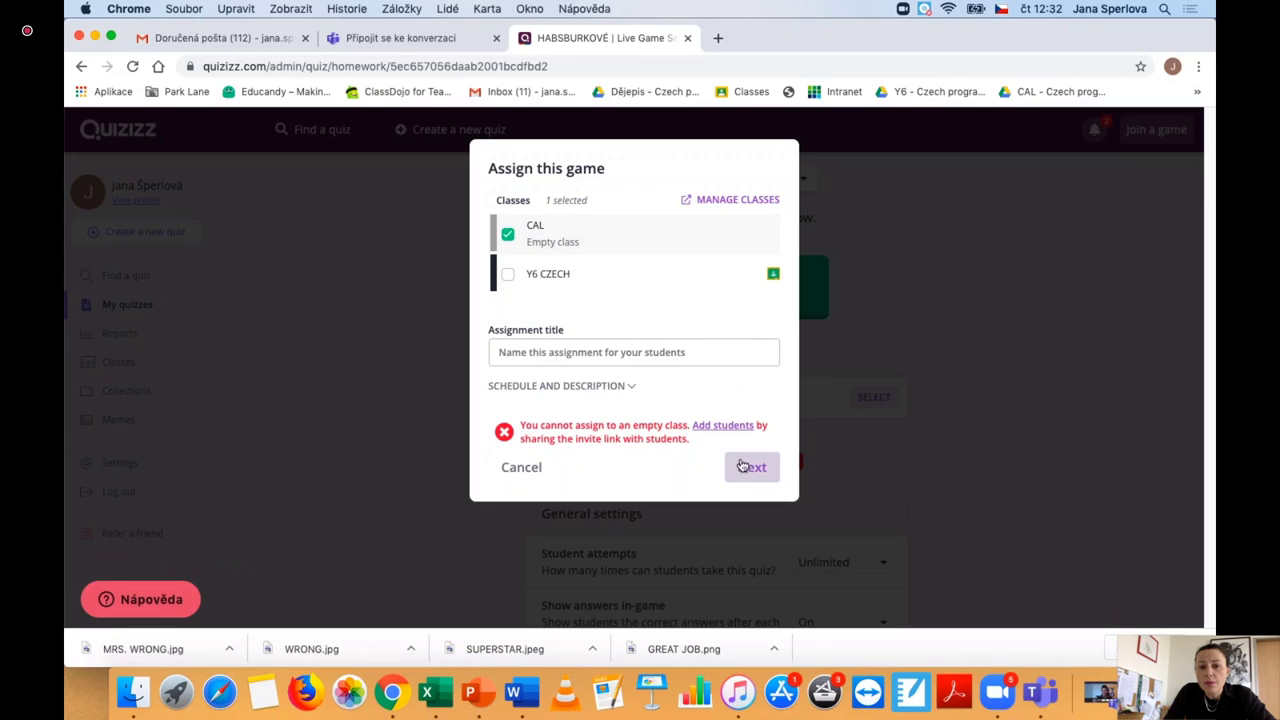
{"action": "left_click", "coordinate": [510, 275]}
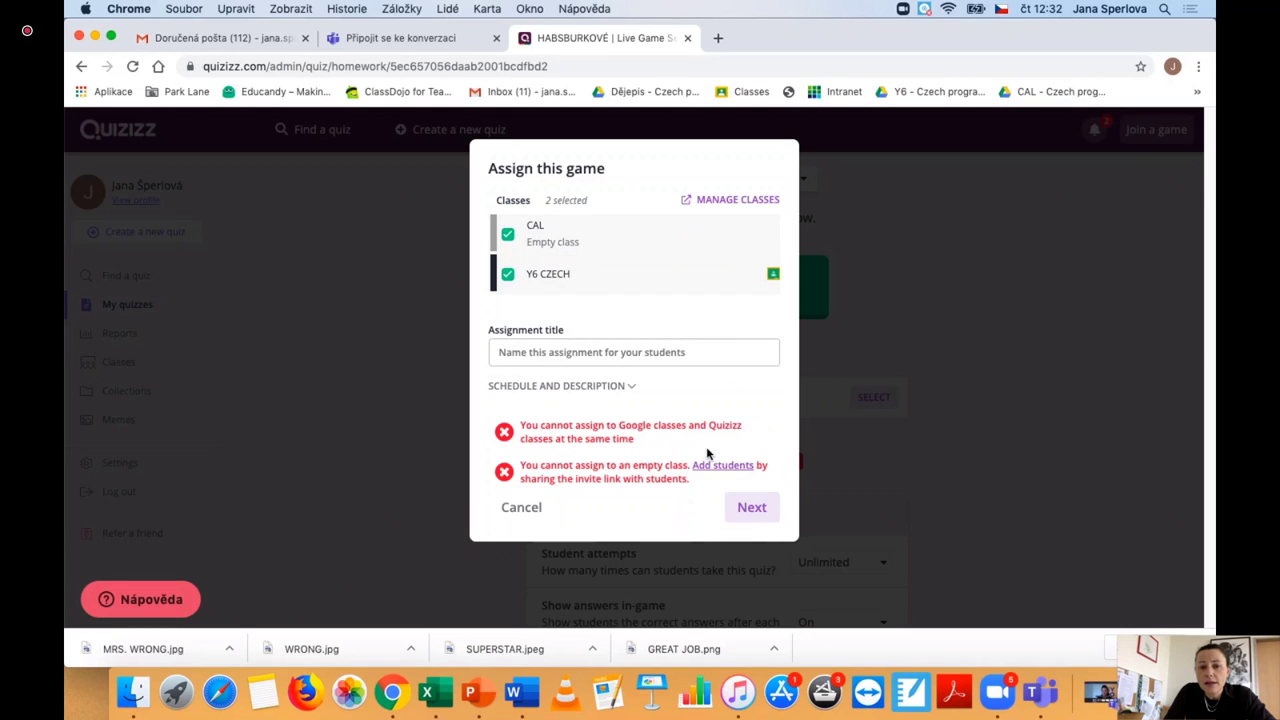
{"action": "left_click", "coordinate": [527, 508]}
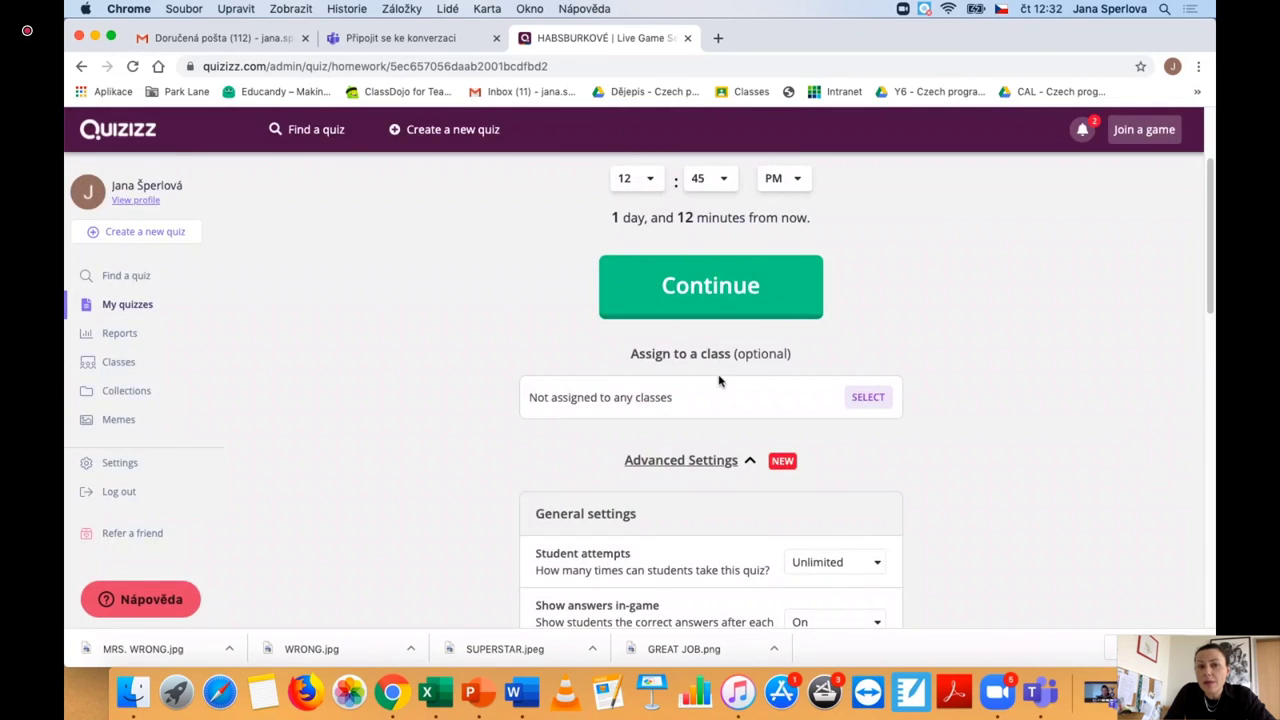
Step: Return to the list of the teacher's own quizzes
{"action": "left_click", "coordinate": [140, 306]}
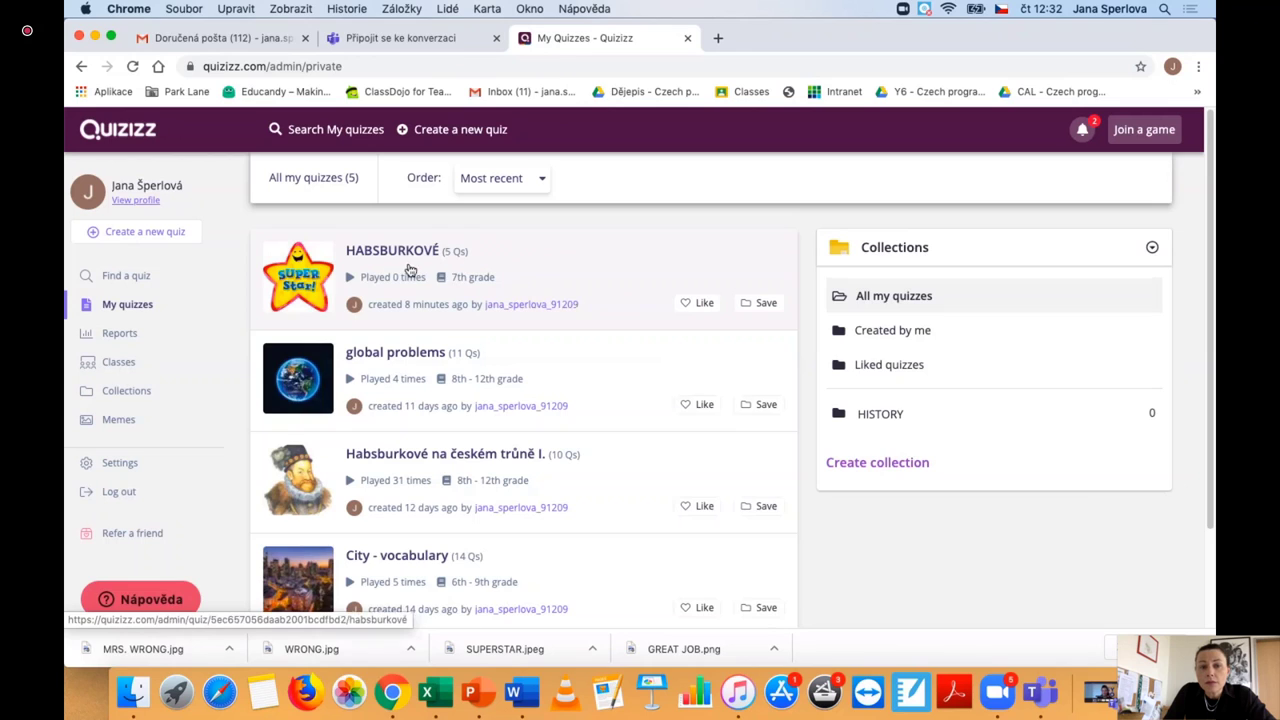
Step: Open the HABSBURKOVÉ quiz and copy its solo practice link for sharing
{"action": "left_click", "coordinate": [409, 270]}
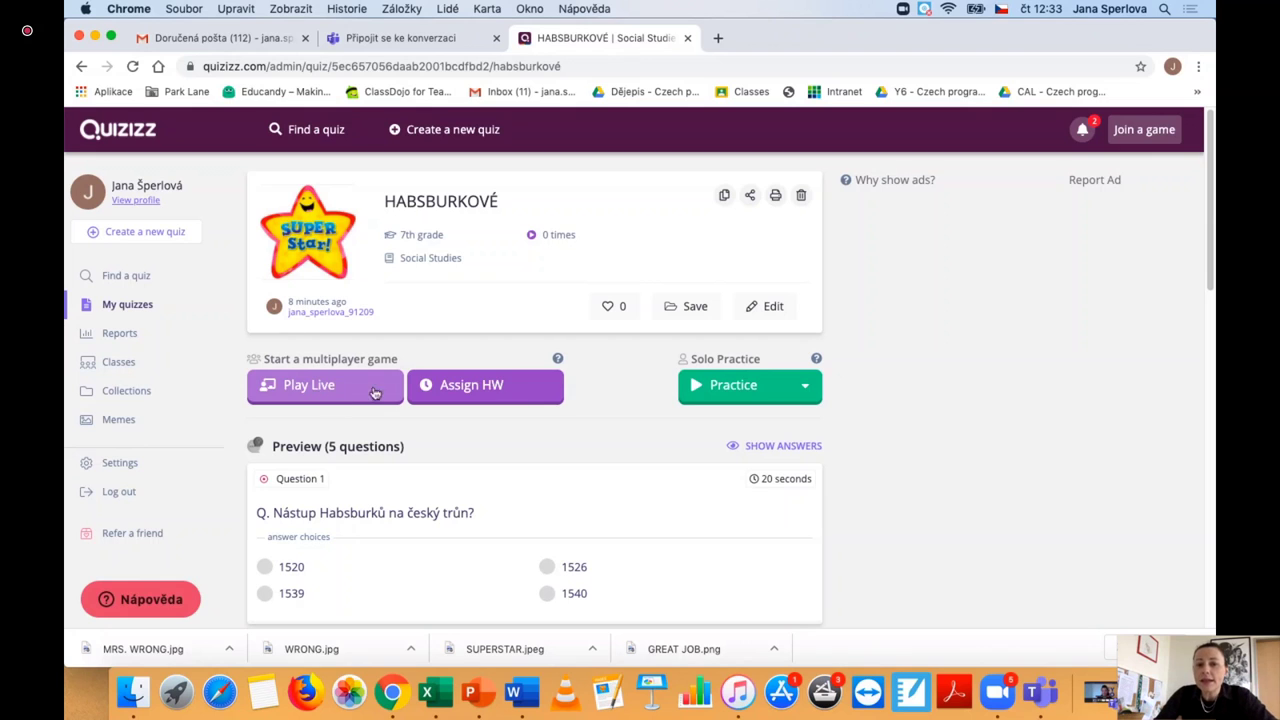
{"action": "left_click", "coordinate": [750, 386]}
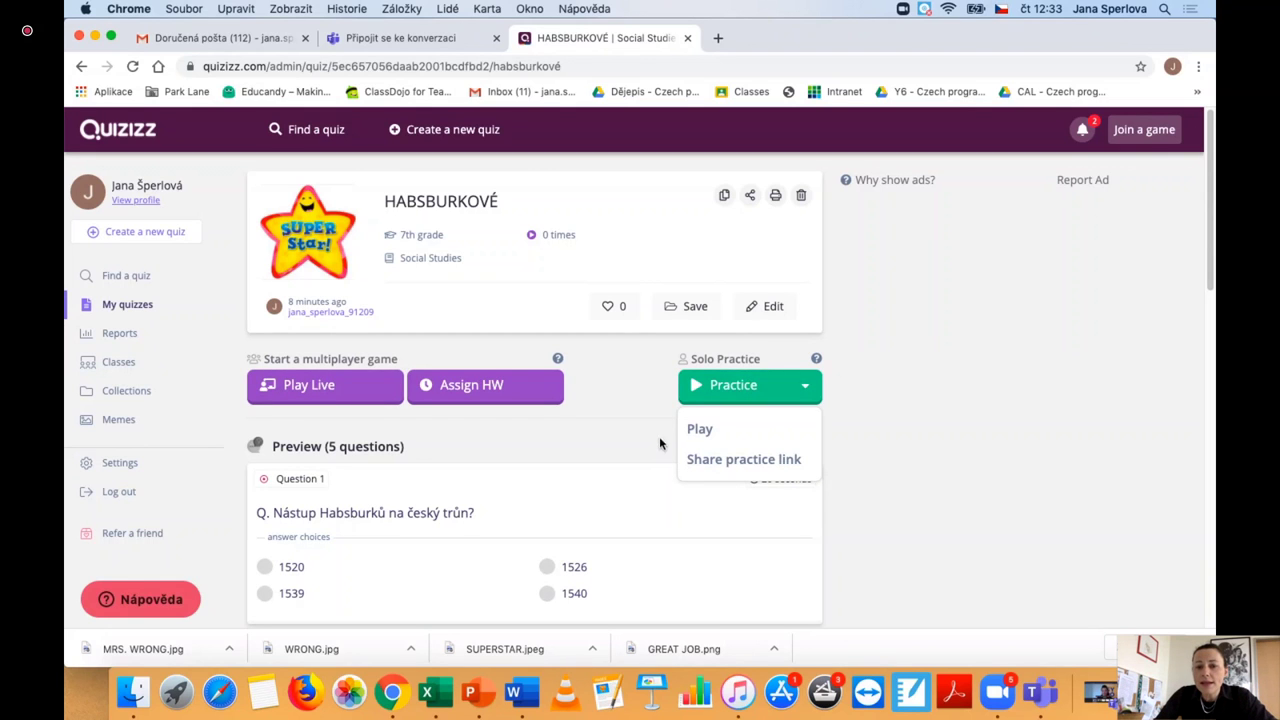
{"action": "left_click", "coordinate": [740, 460]}
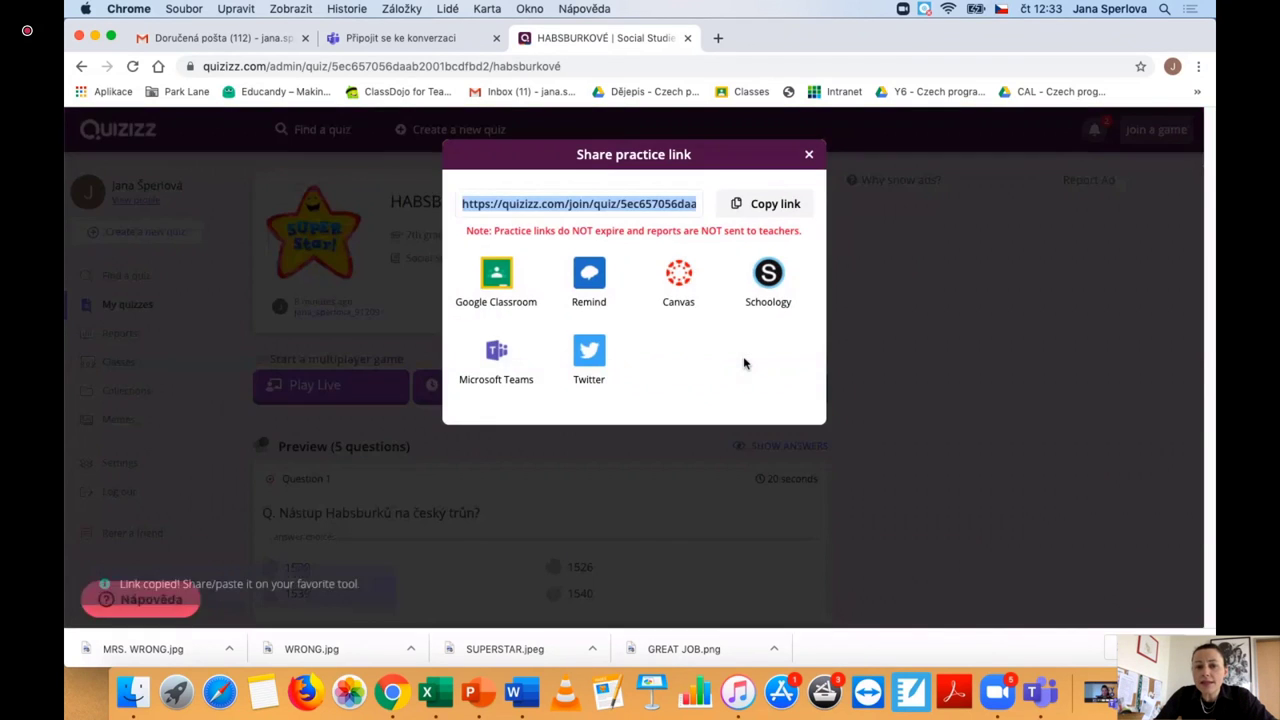
{"action": "left_click", "coordinate": [737, 203]}
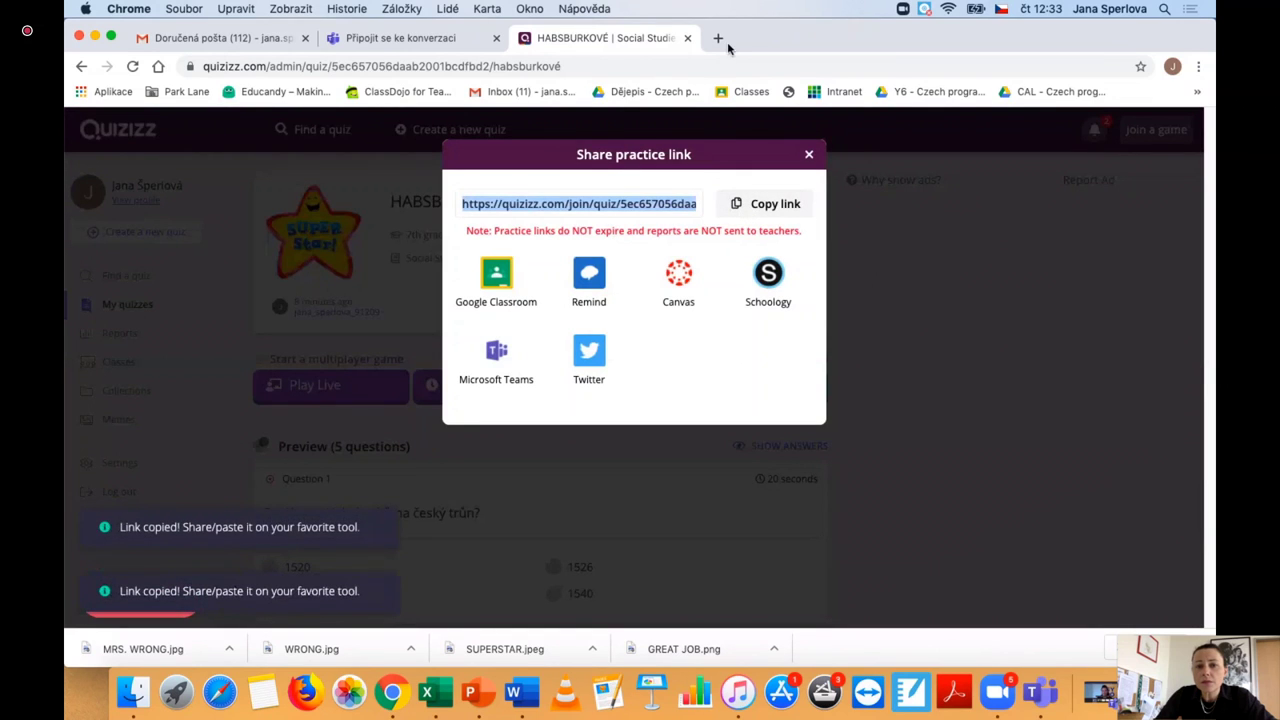
Step: Load the copied HABSBURKOVÉ practice link in a new browser tab
{"action": "left_click", "coordinate": [719, 38]}
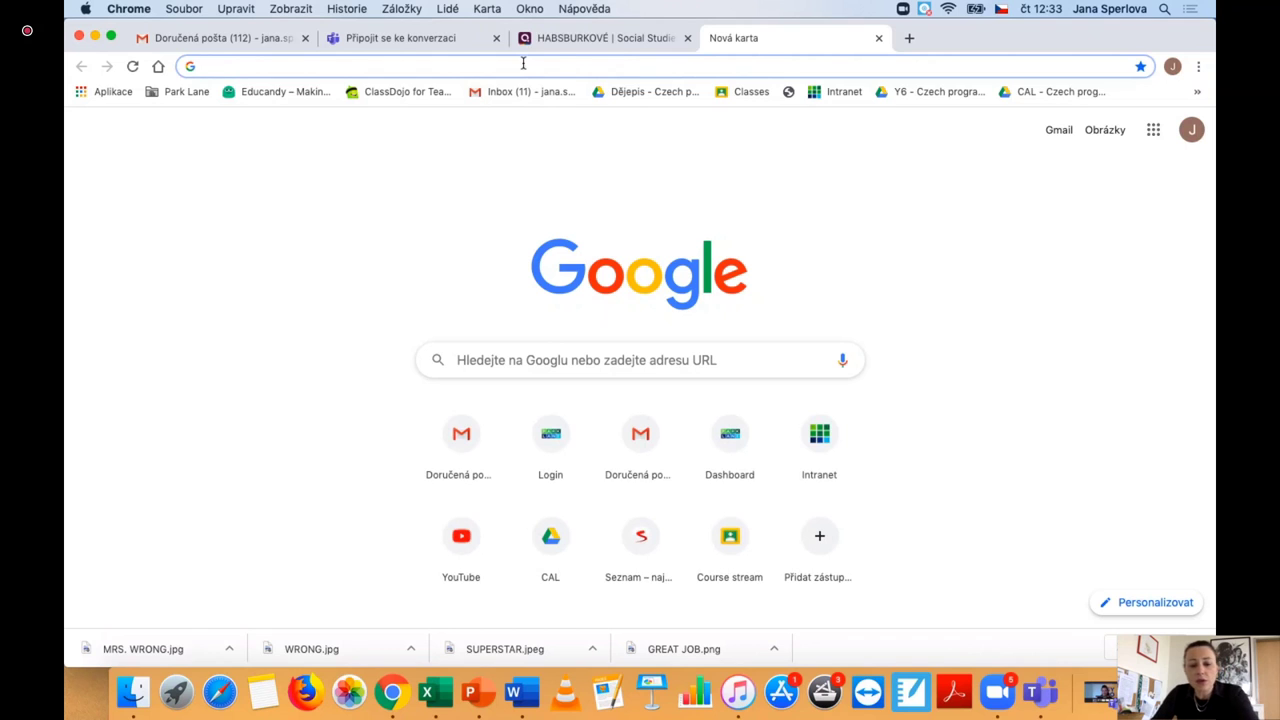
{"action": "key", "text": "super+v"}
{"action": "key", "text": "Return"}
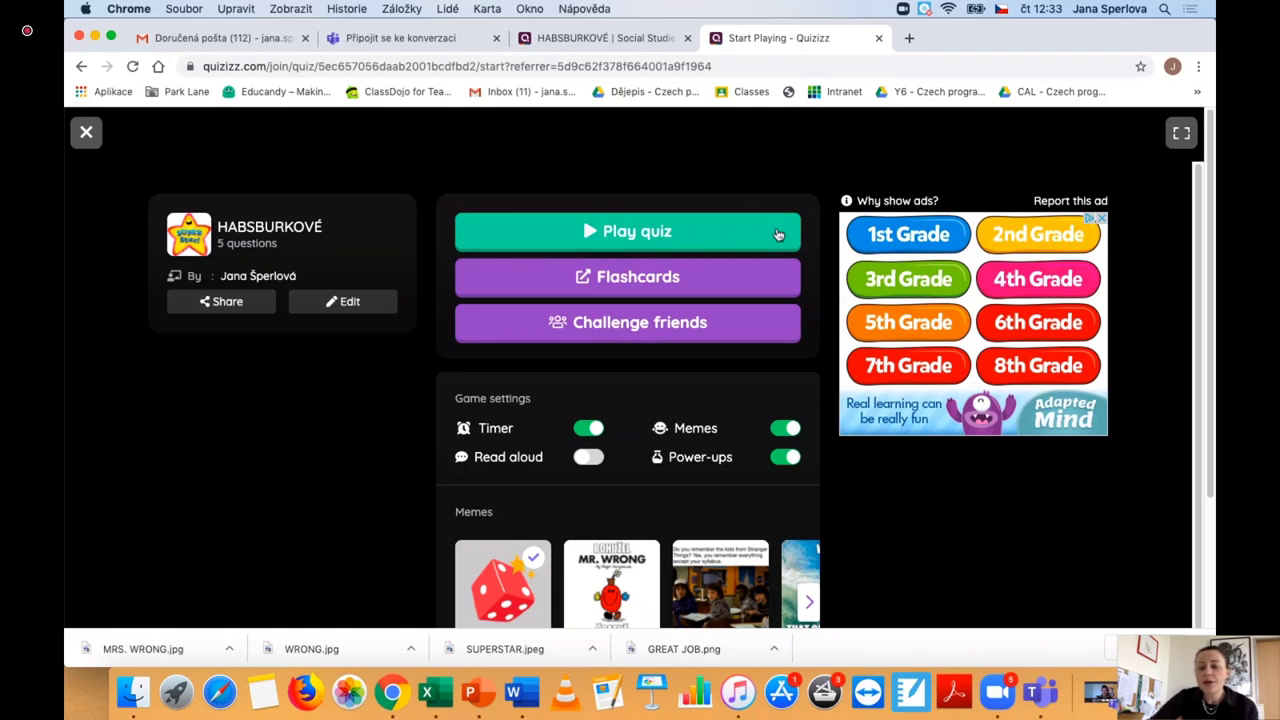
Step: Go through the HABSBURKOVÉ flashcards, flipping all three cards and marking each one as Got it
{"action": "left_click", "coordinate": [694, 283]}
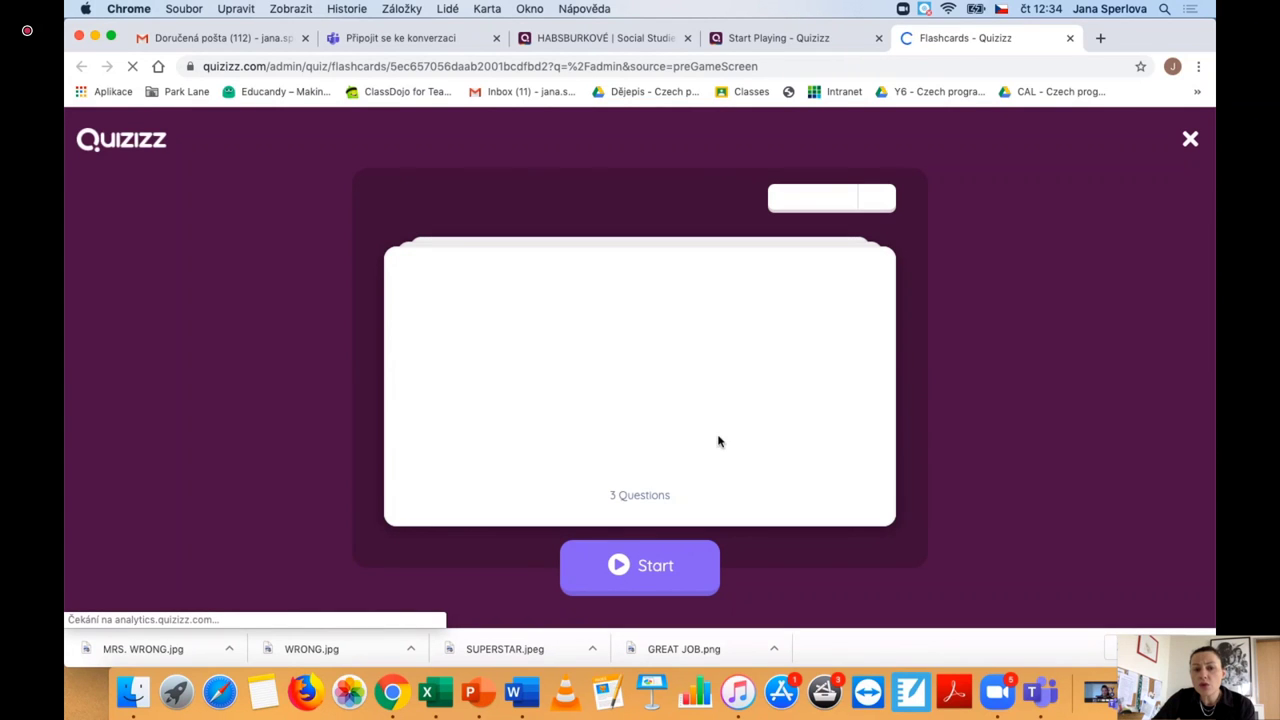
{"action": "left_click", "coordinate": [617, 570]}
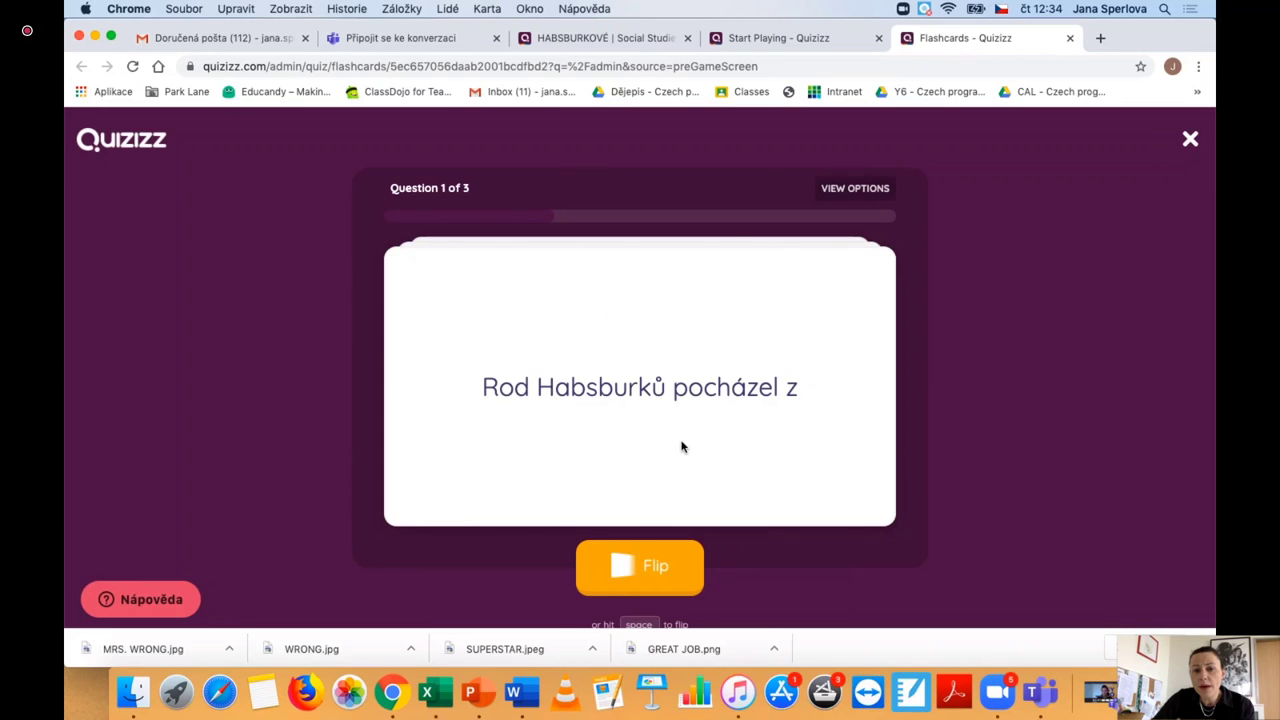
{"action": "left_click", "coordinate": [681, 446]}
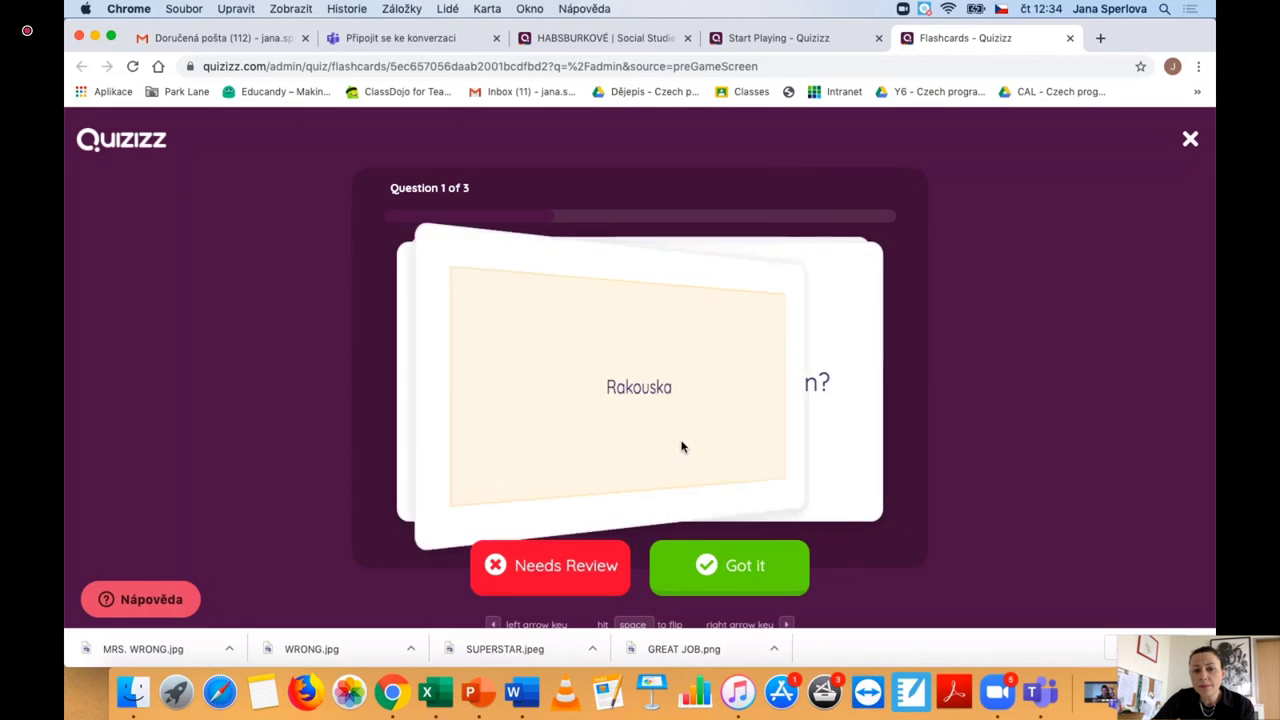
{"action": "left_click", "coordinate": [716, 565]}
{"action": "left_click", "coordinate": [679, 451]}
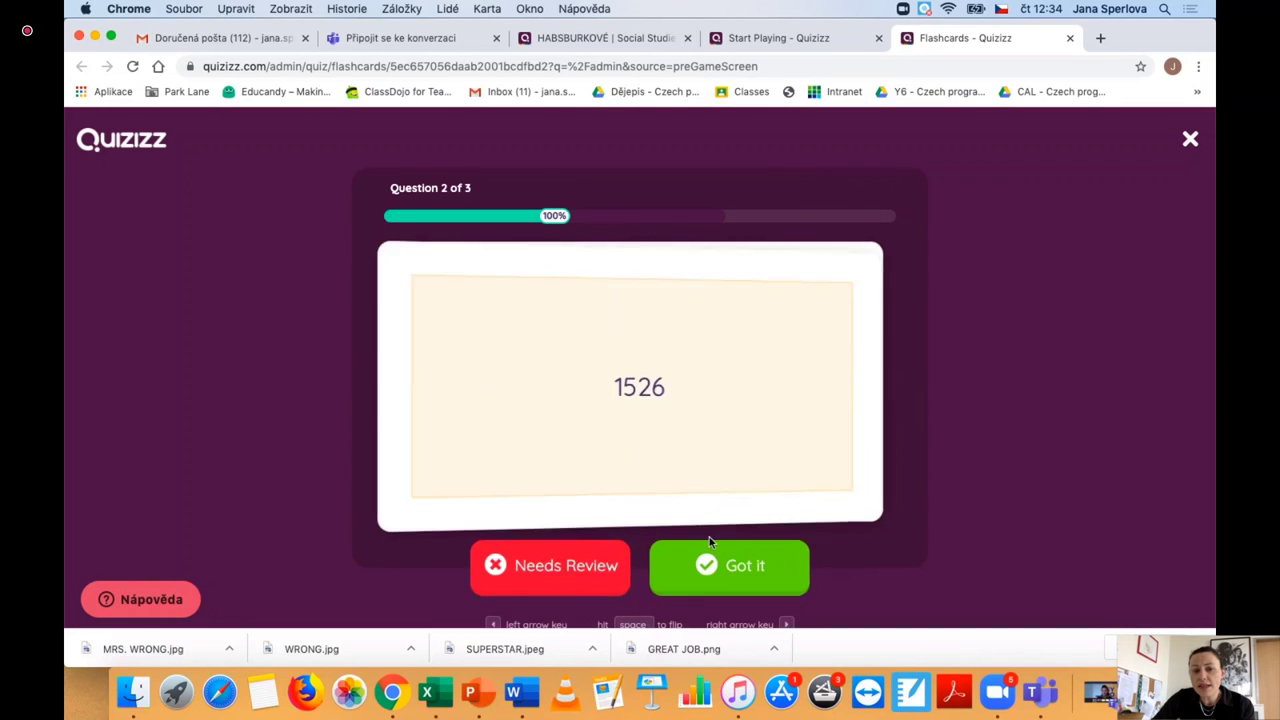
{"action": "left_click", "coordinate": [724, 570]}
{"action": "left_click", "coordinate": [727, 437]}
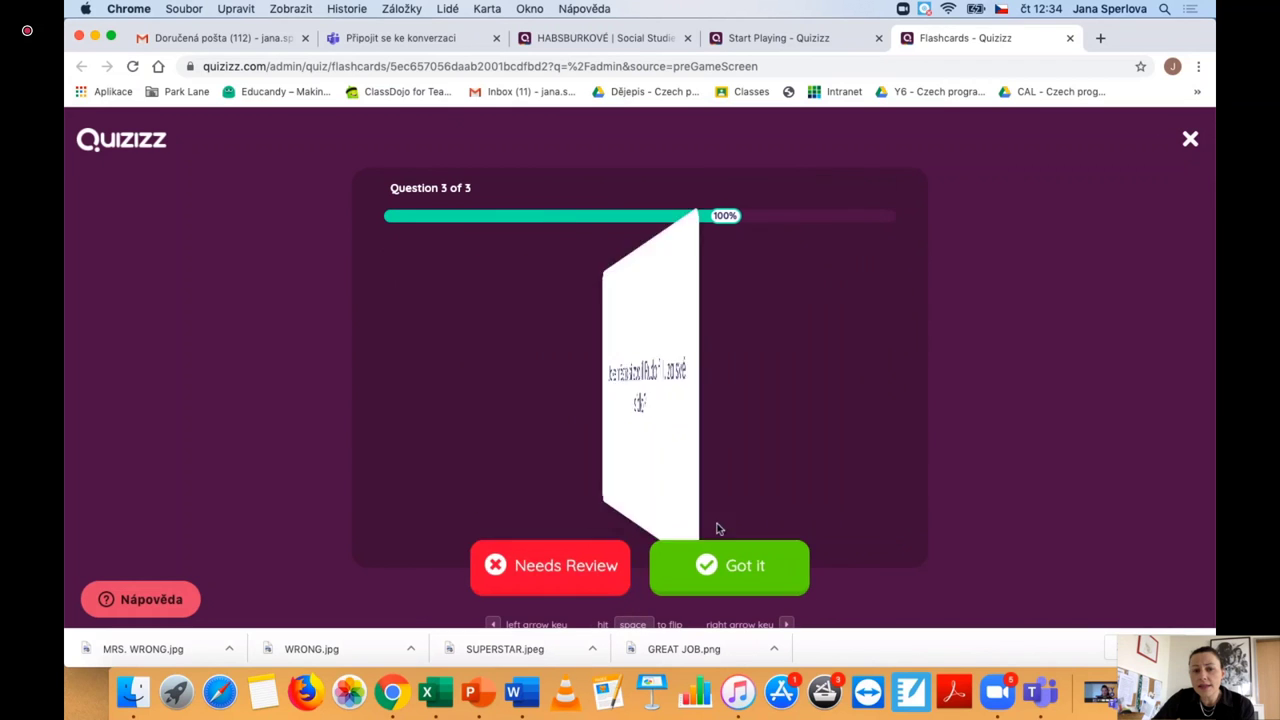
{"action": "left_click", "coordinate": [737, 571]}
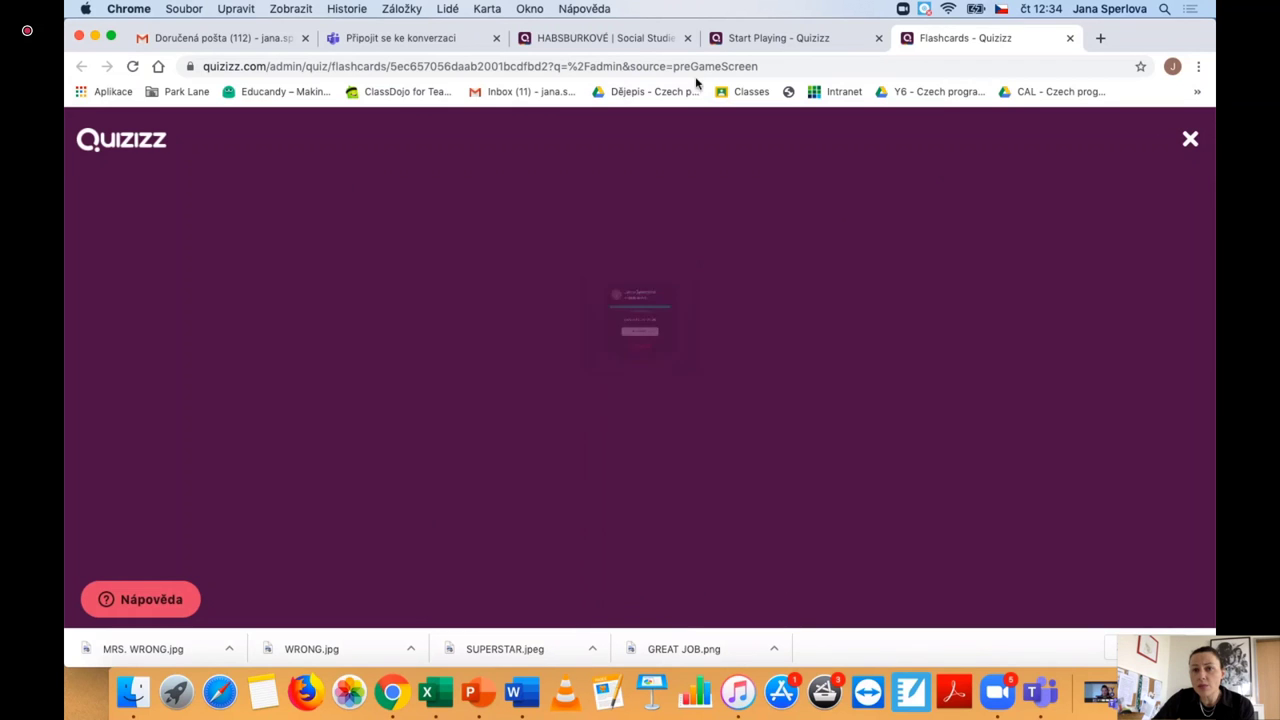
Step: Return to the HABSBURKOVÉ practice start page and start playing the quiz solo
{"action": "left_click", "coordinate": [751, 39]}
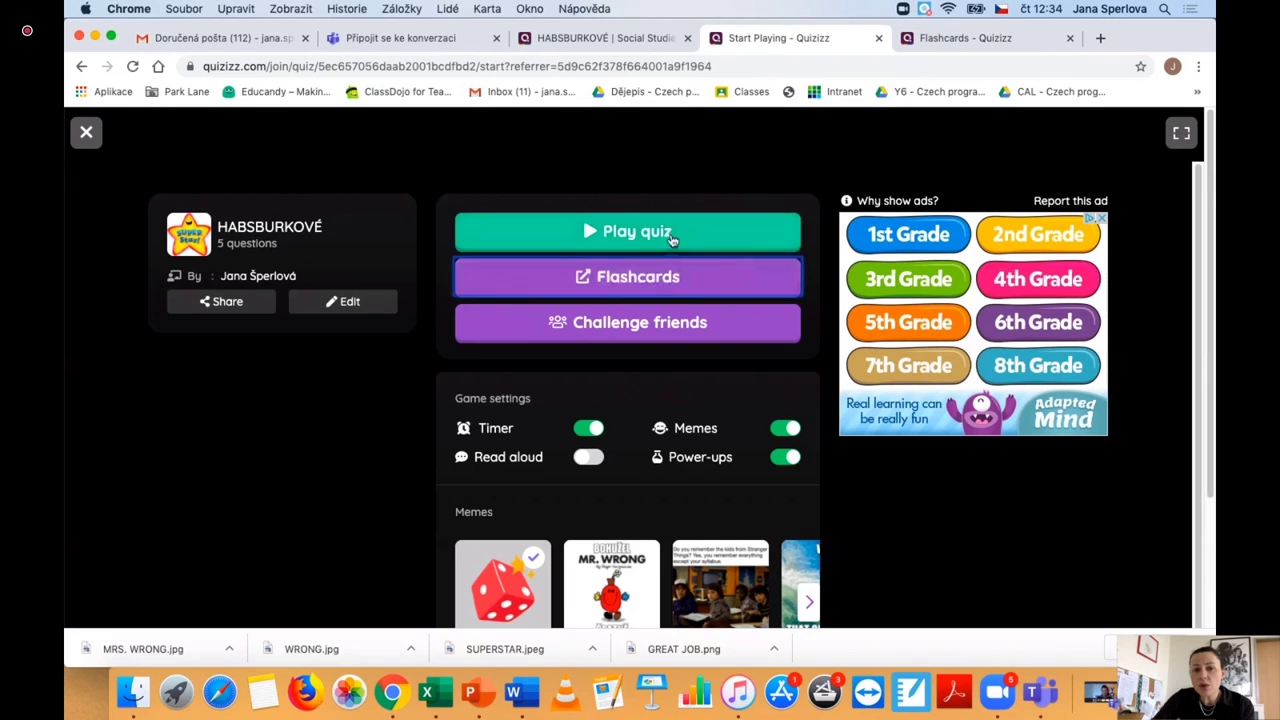
{"action": "left_click", "coordinate": [620, 231]}
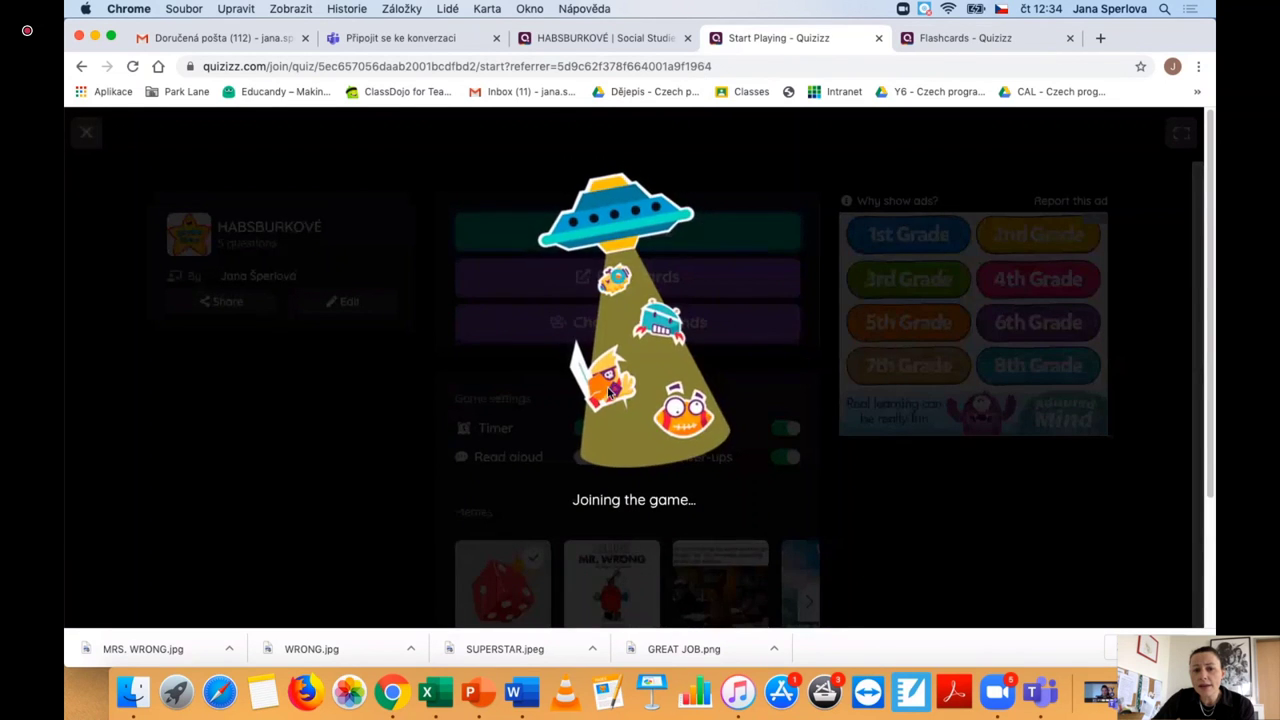